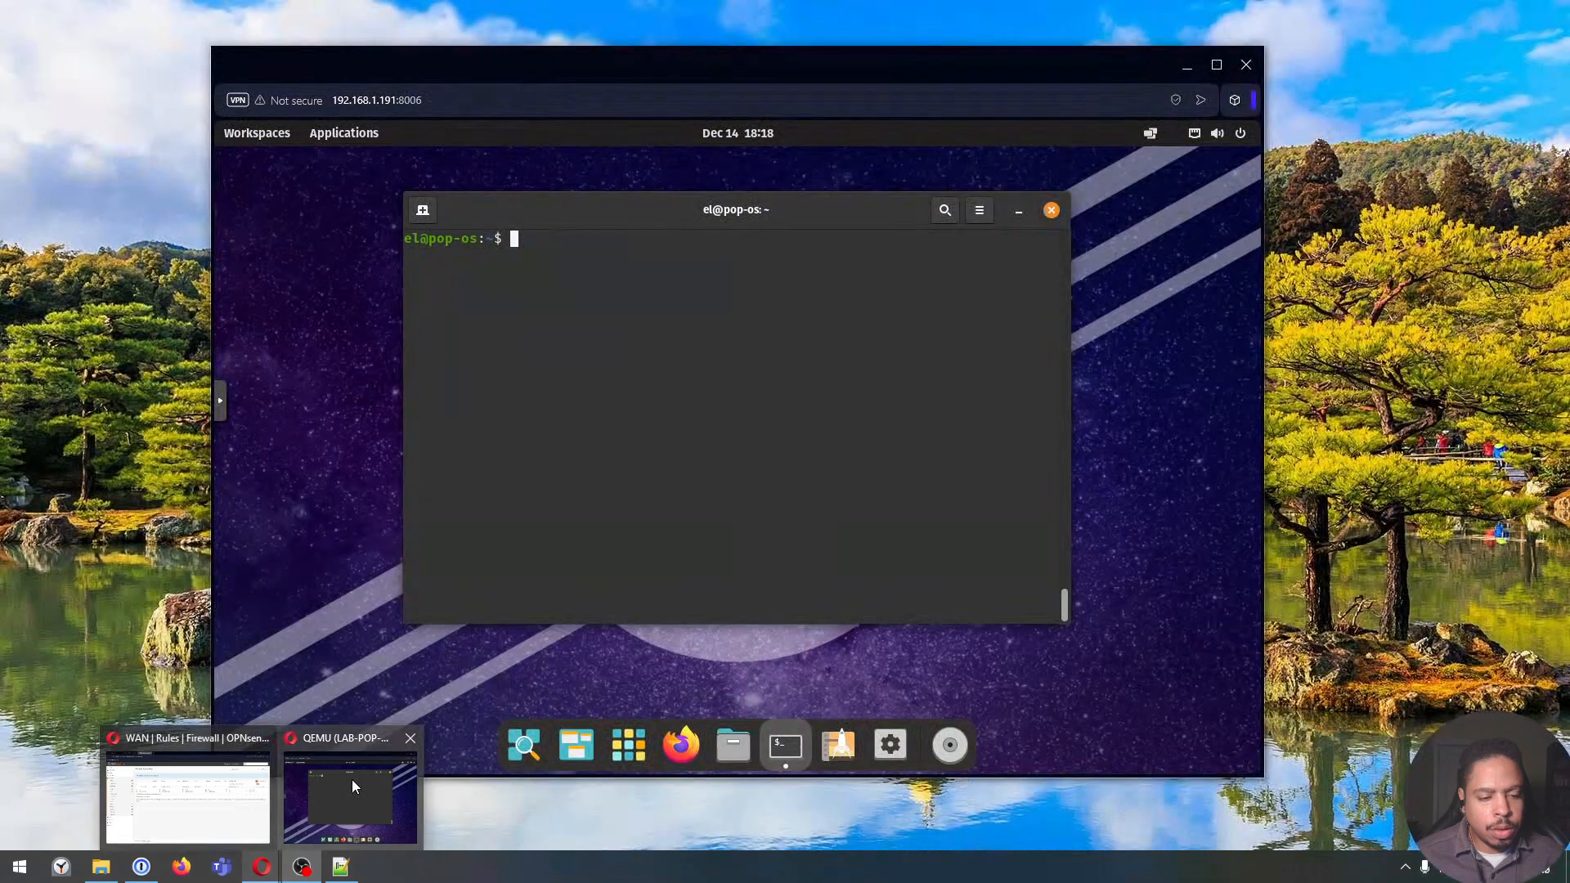
Switch to the Pop!_OS virtual machine console and run ip add to check the ens18 interface's IPv4 address.
left_click(352, 778)
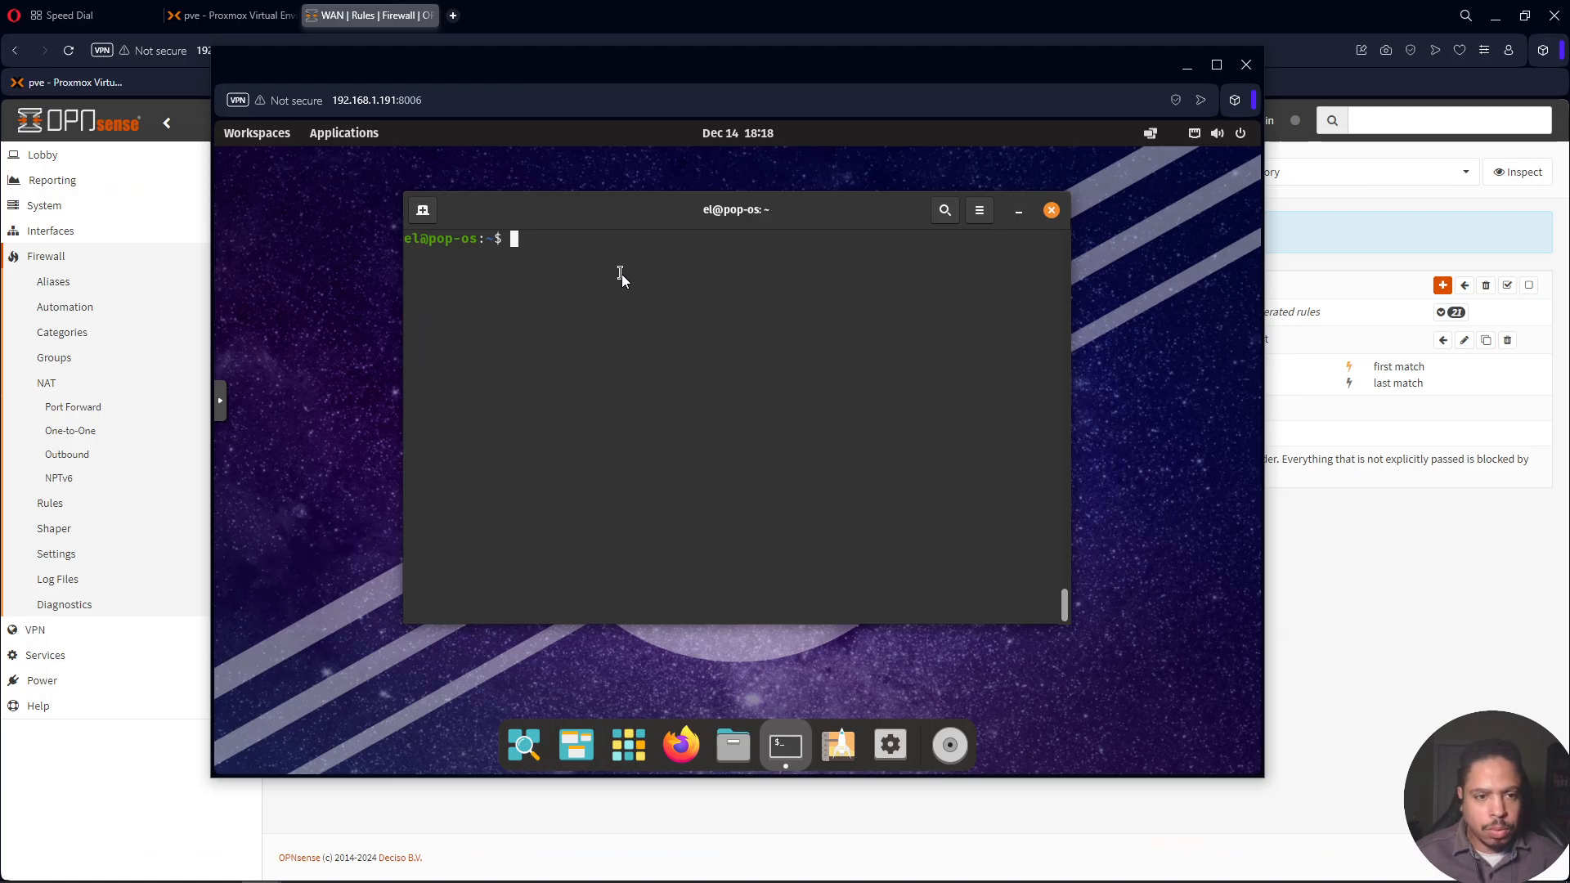
type("ip add")
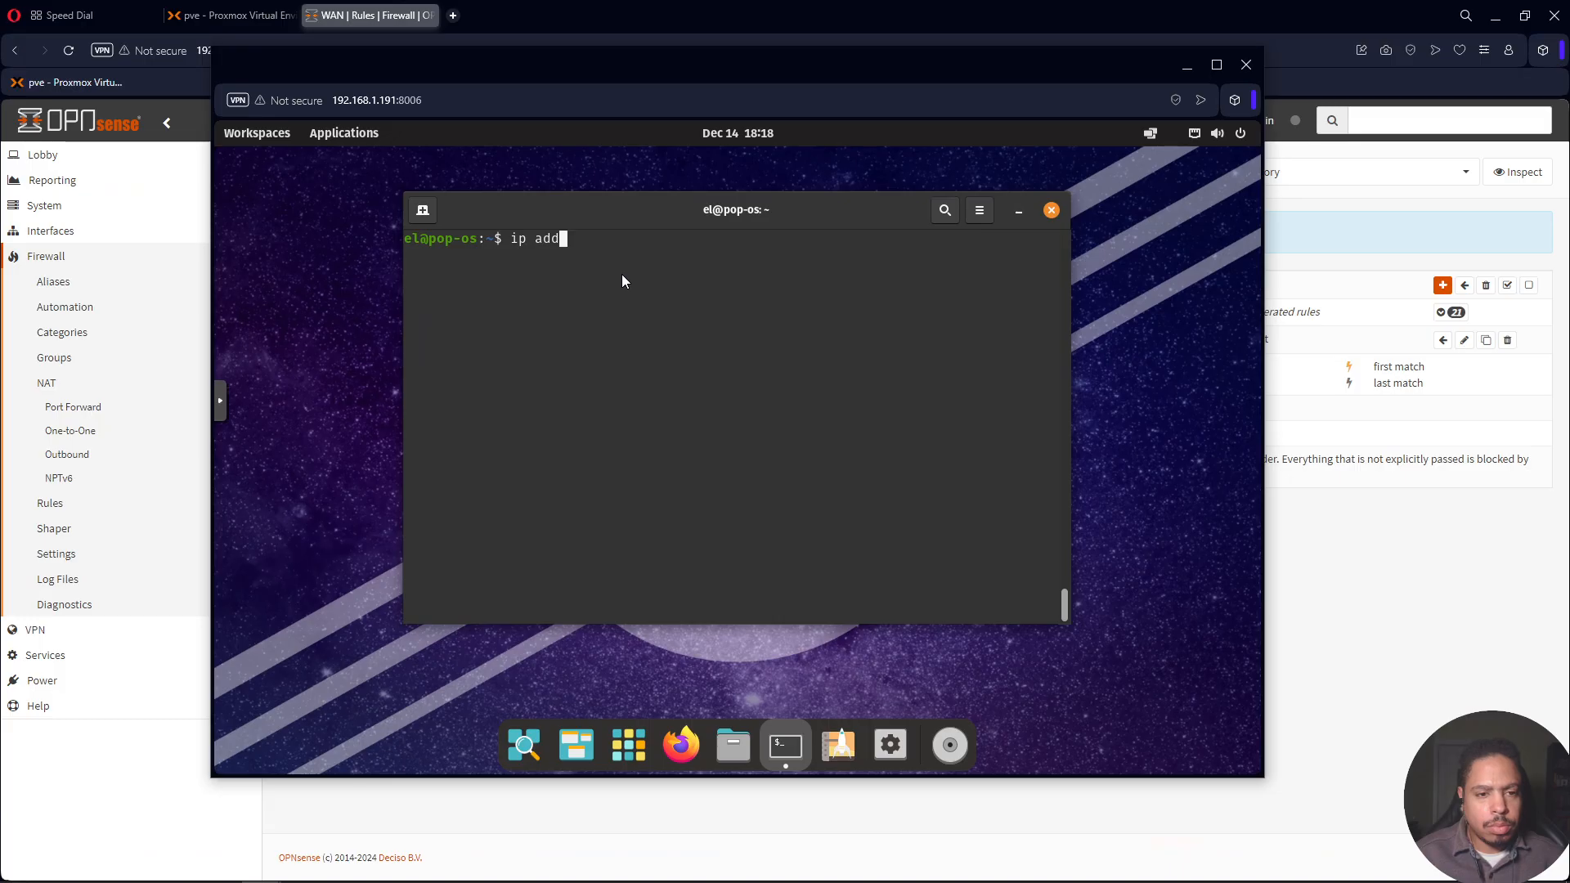
key("Return")
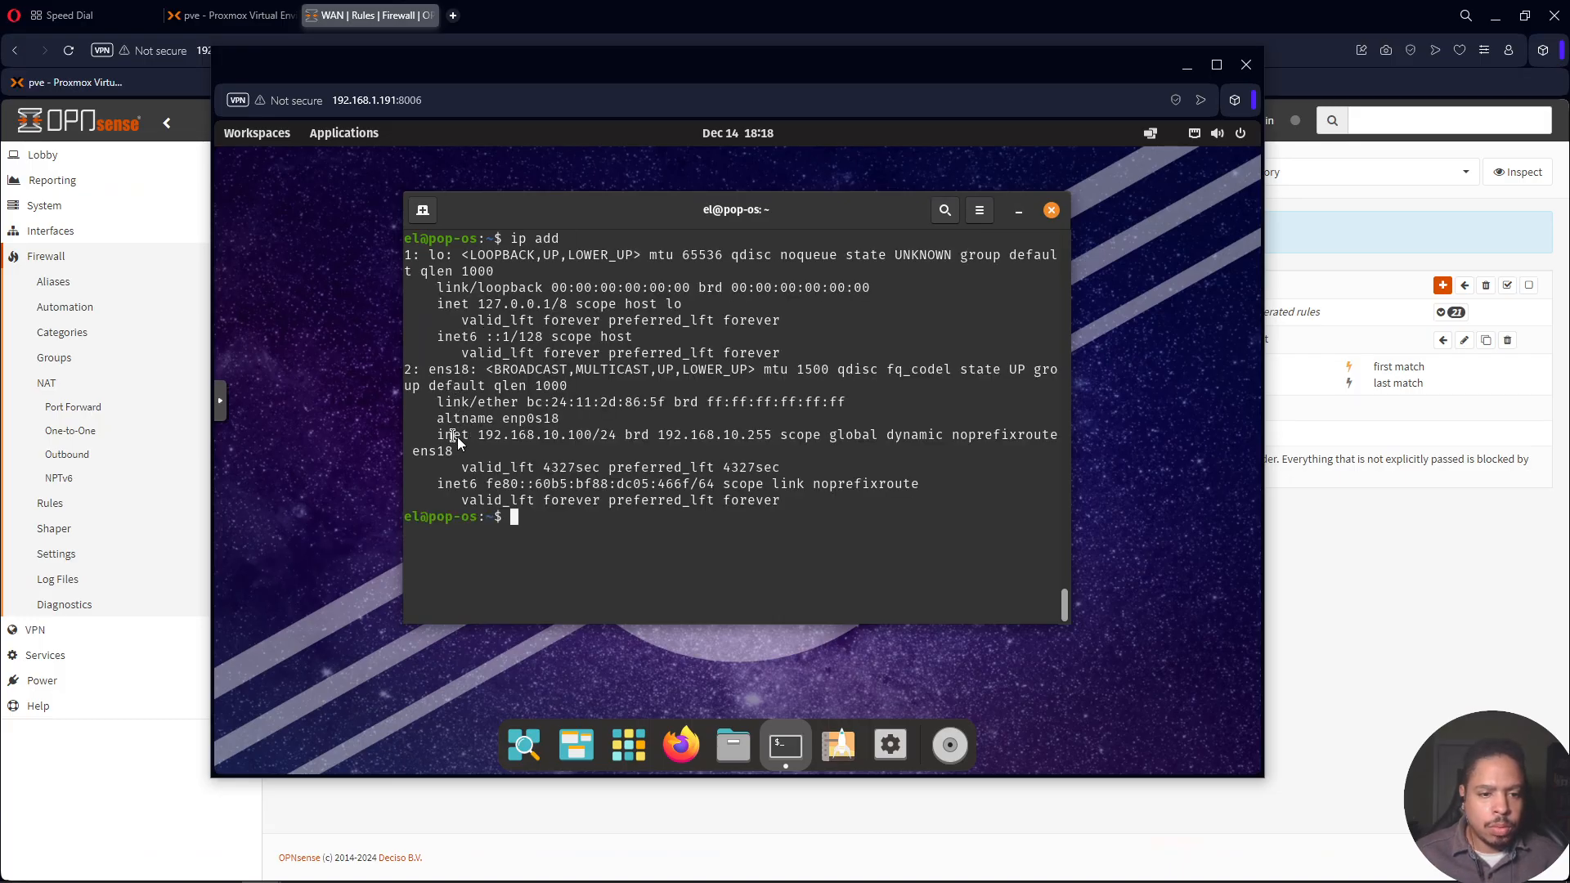
left_click_drag(477, 434, 618, 436)
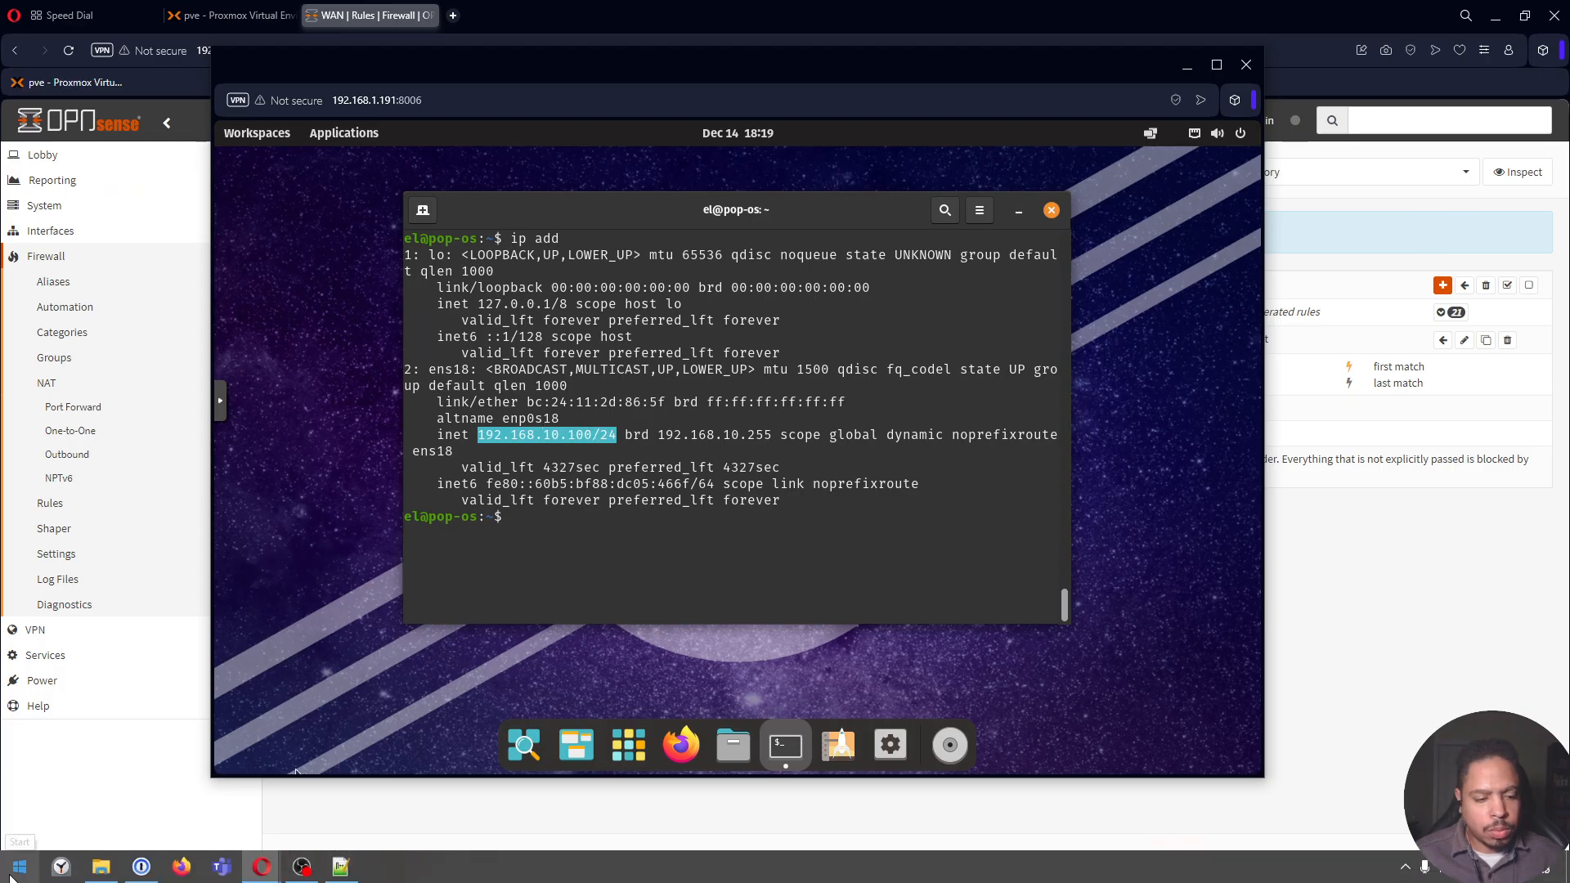
Open Windows PowerShell as administrator on the host and run ipconfig to check the Ethernet 2 adapter's default gateway.
left_click(12, 875)
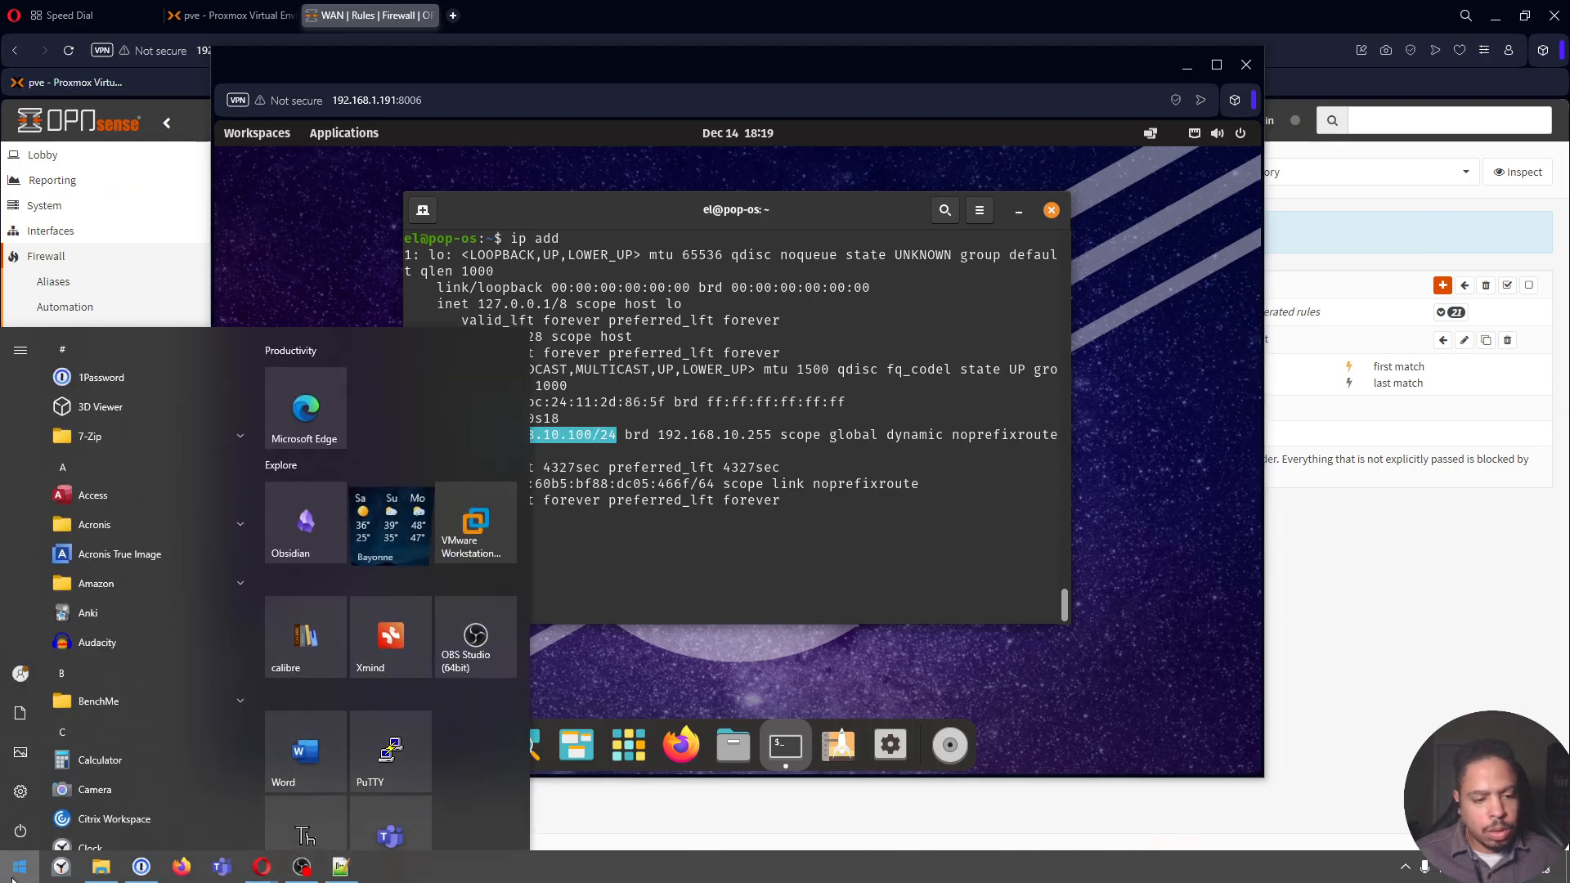
right_click(12, 875)
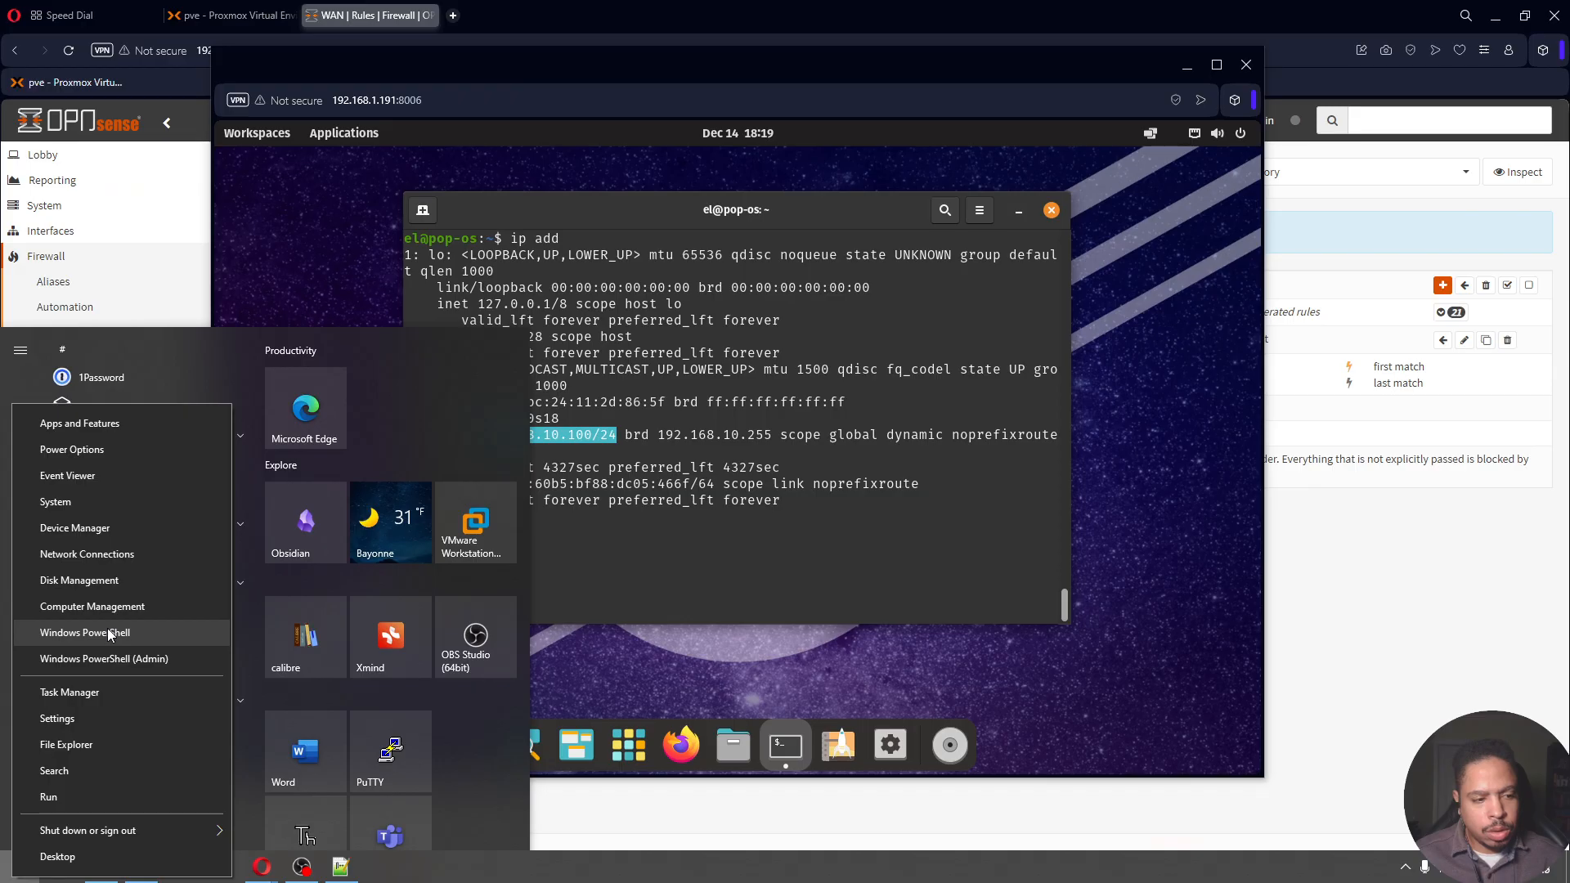
left_click(111, 663)
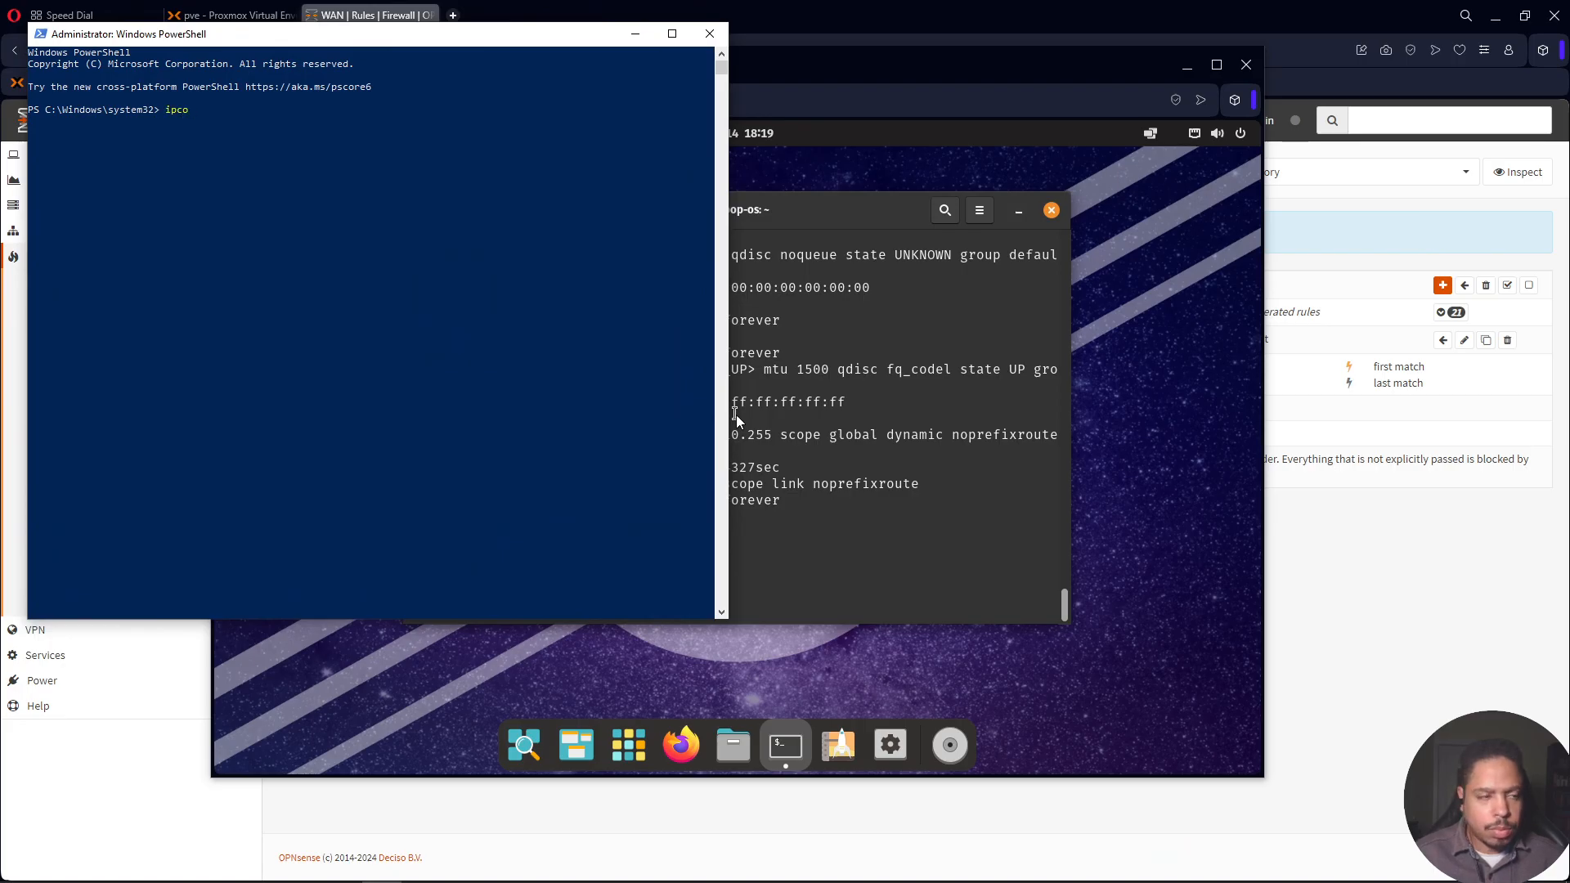
type("ipconfig")
key("Return")
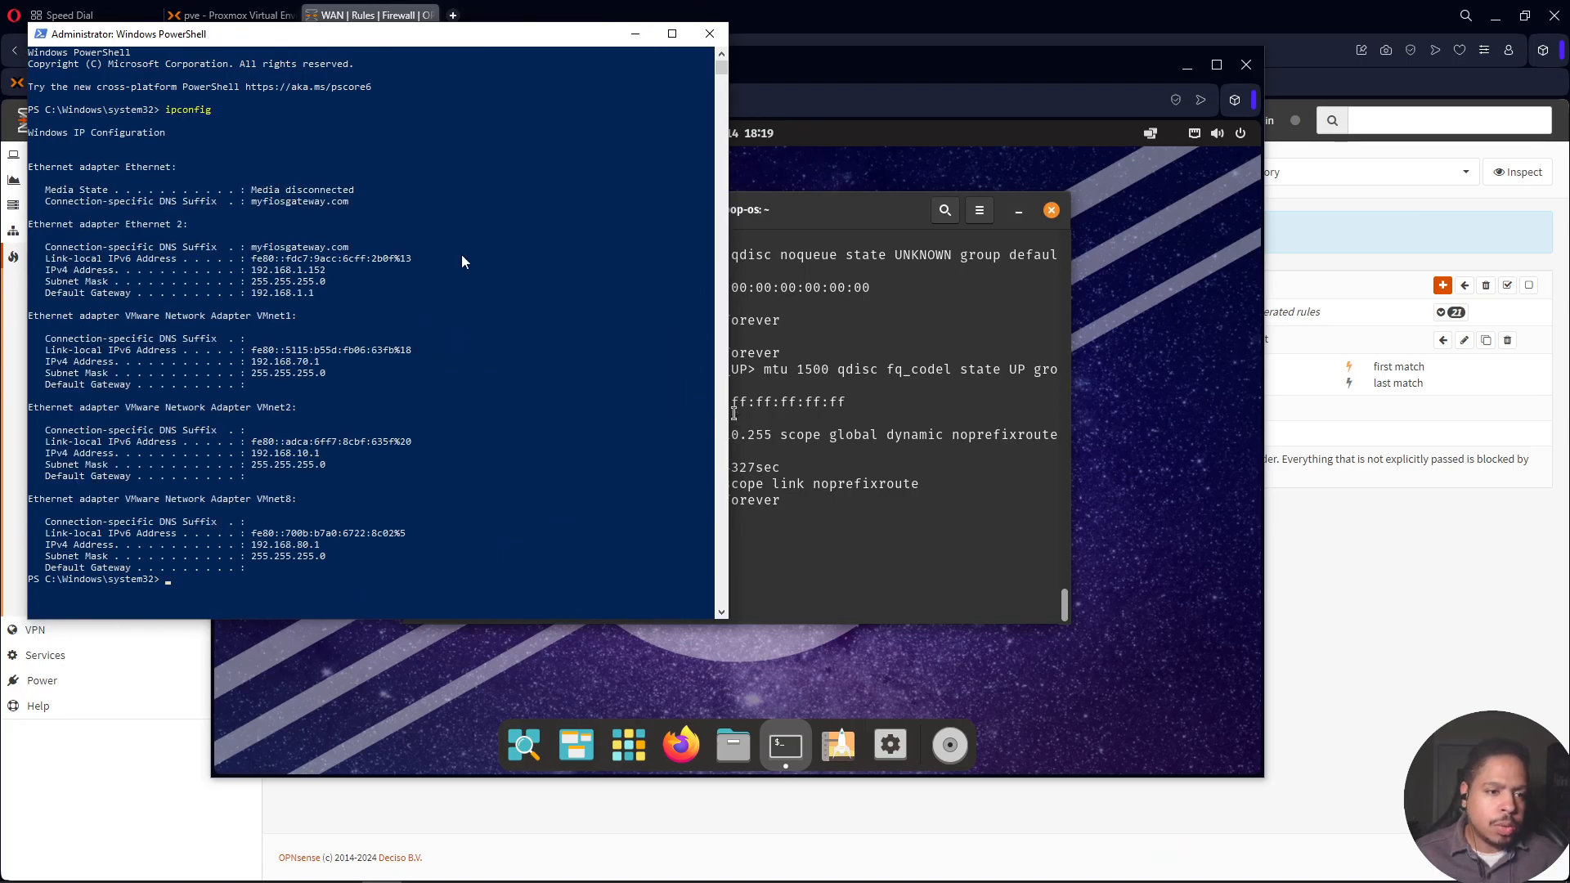
left_click_drag(252, 292, 302, 291)
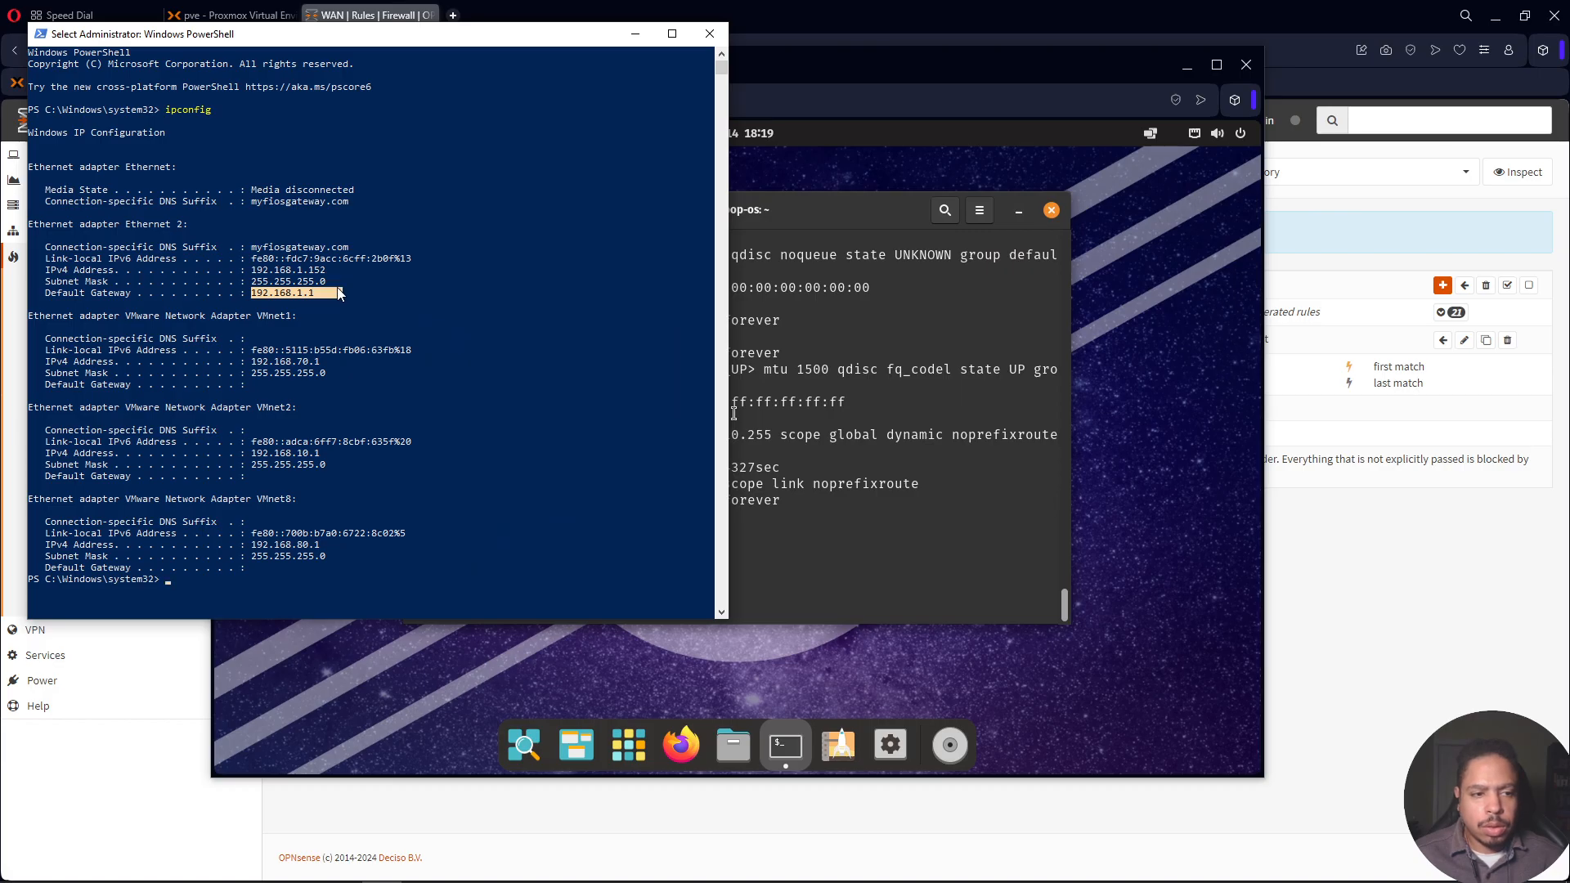
key("ctrl+c")
Ping the virtual machine at 192.168.10.100 from the Windows host.
type("tem32> ")
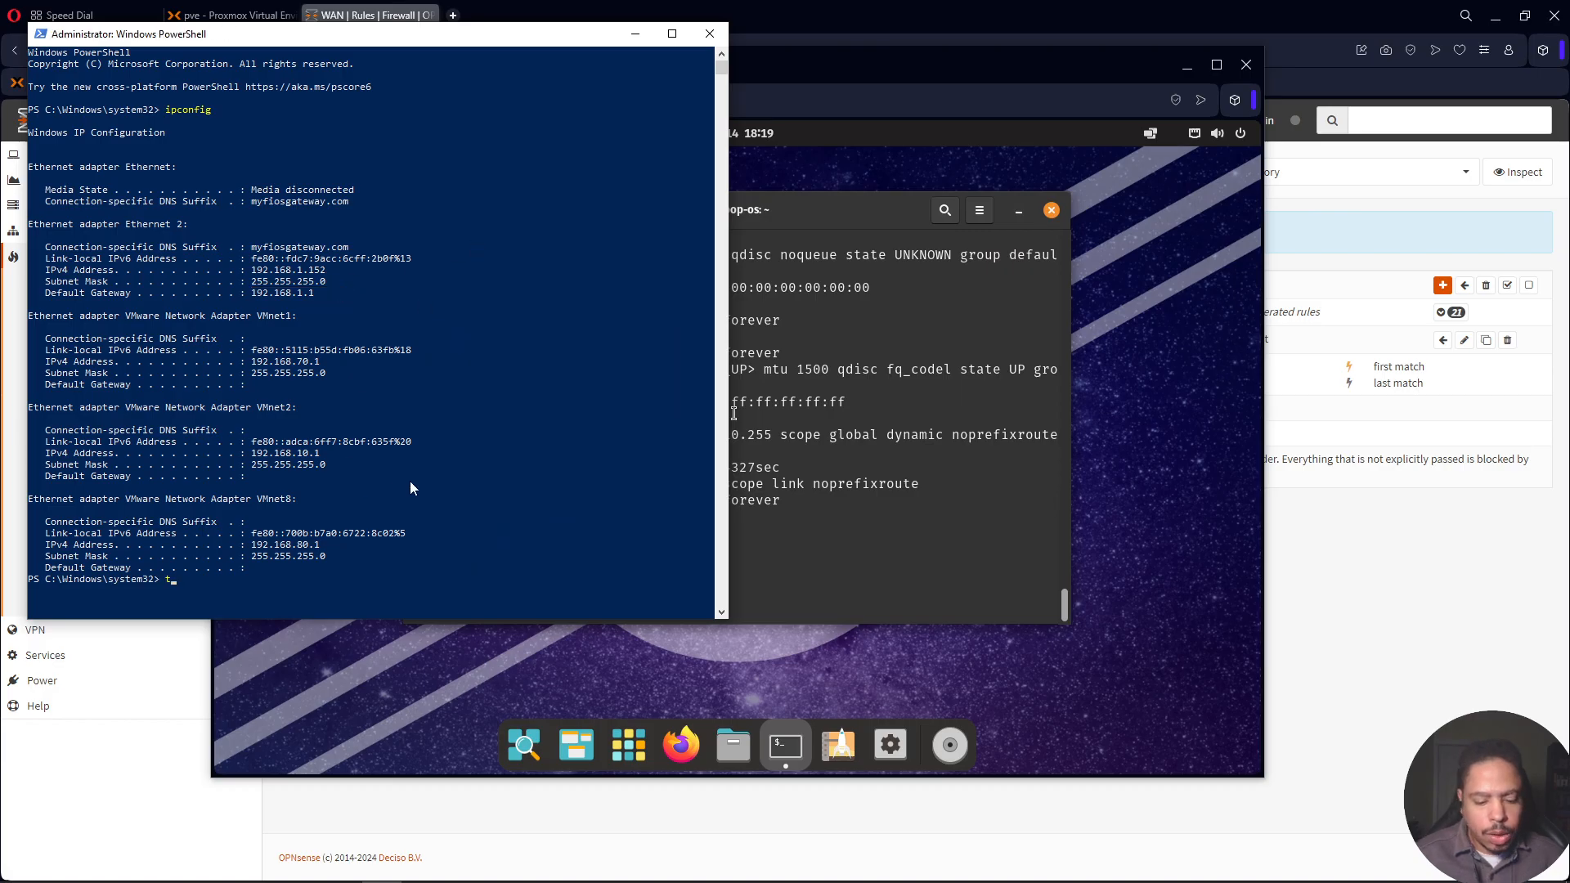
type("ping")
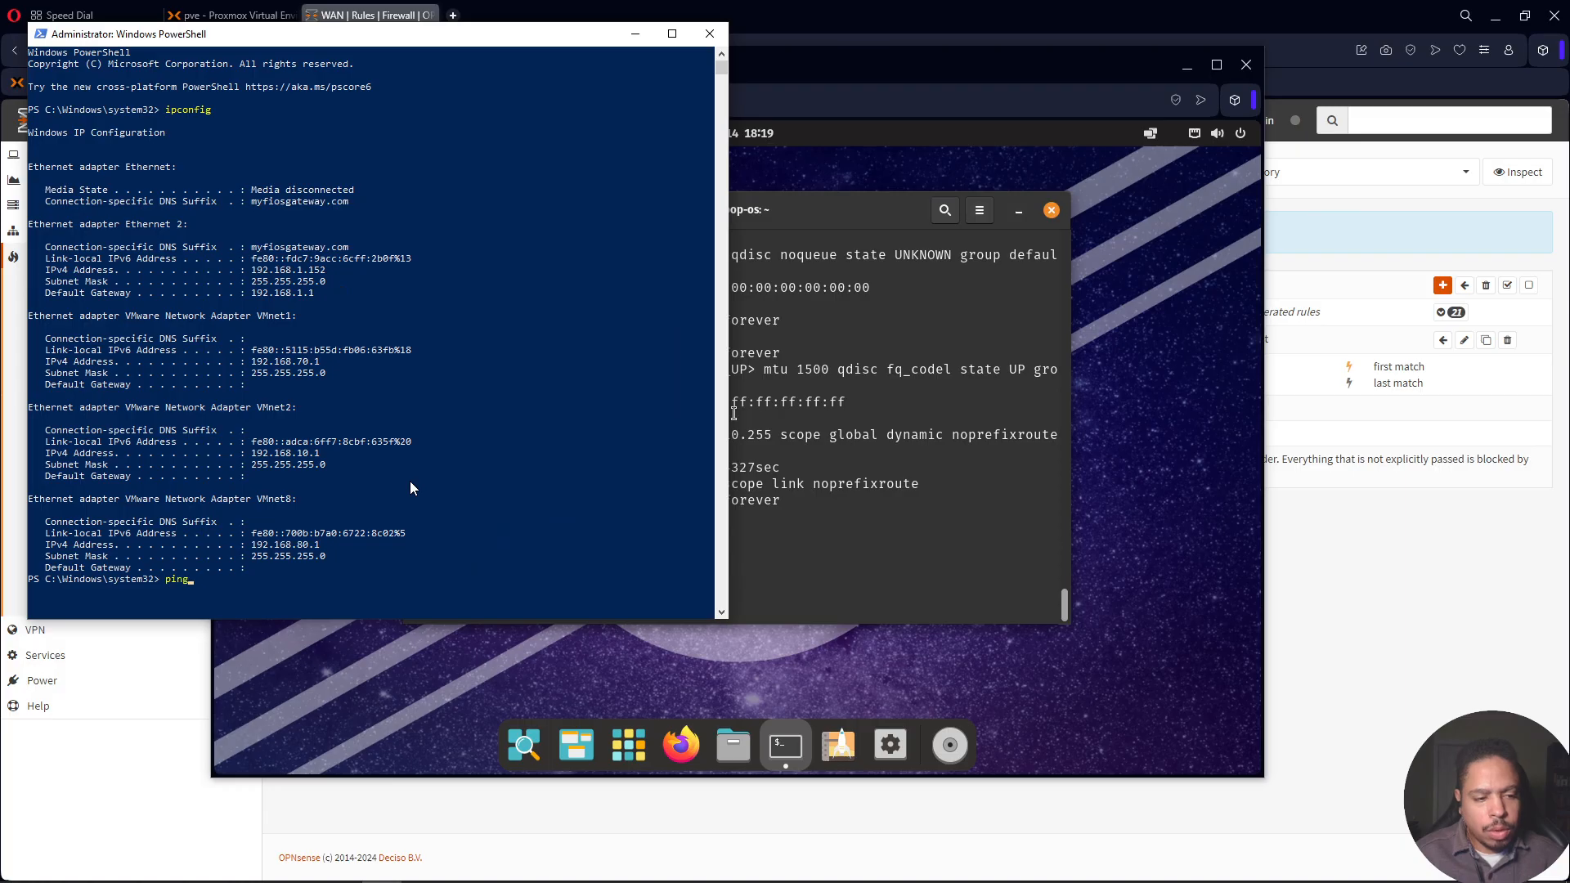
type(" 192.168")
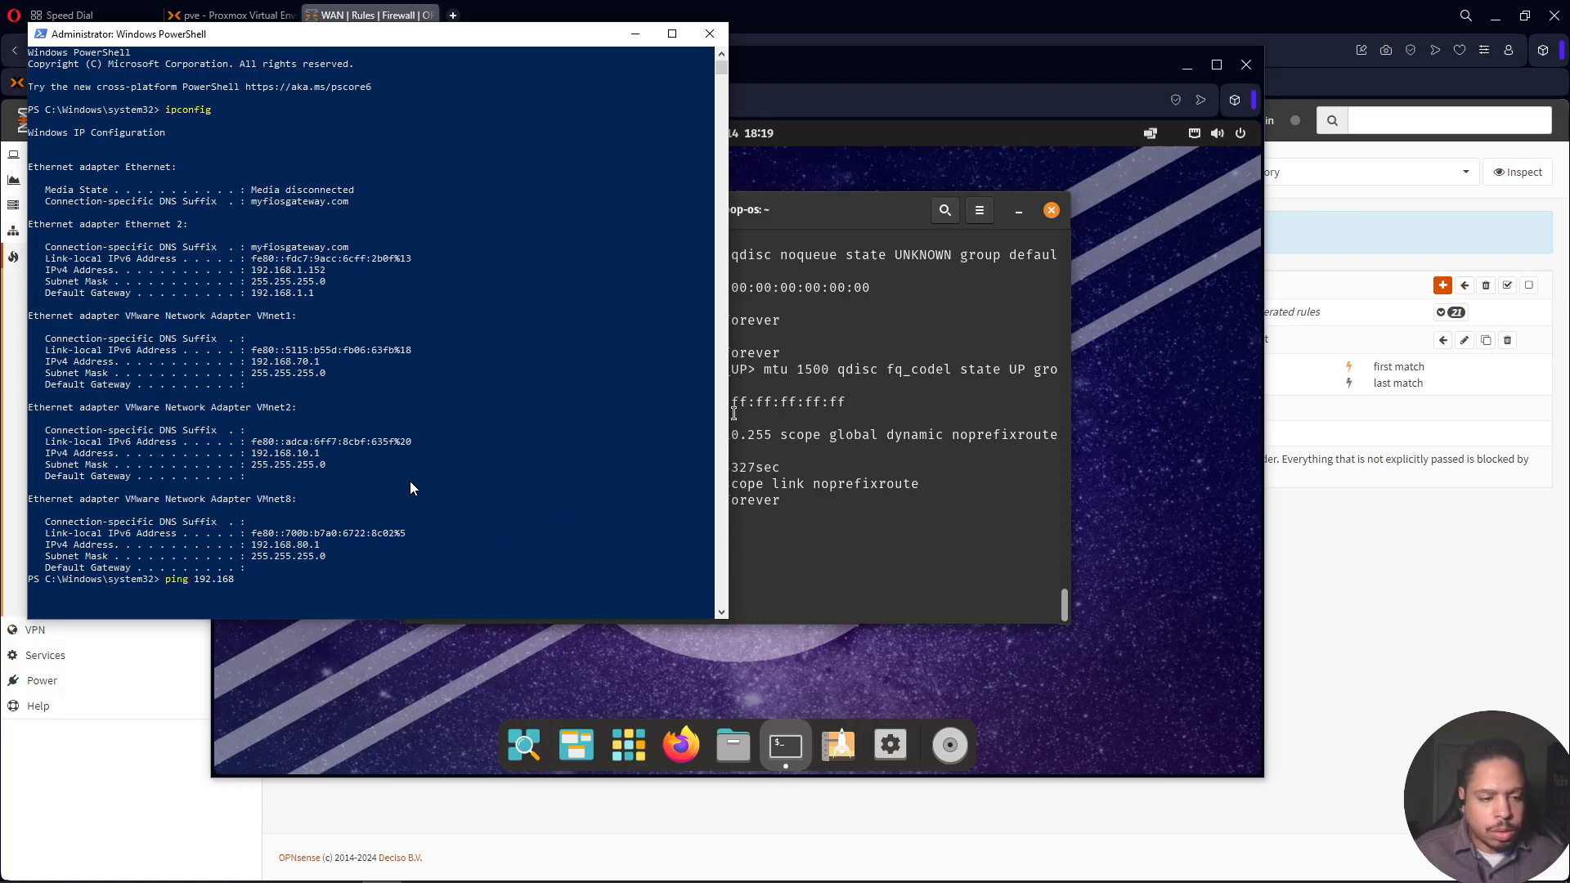
type(".10.100")
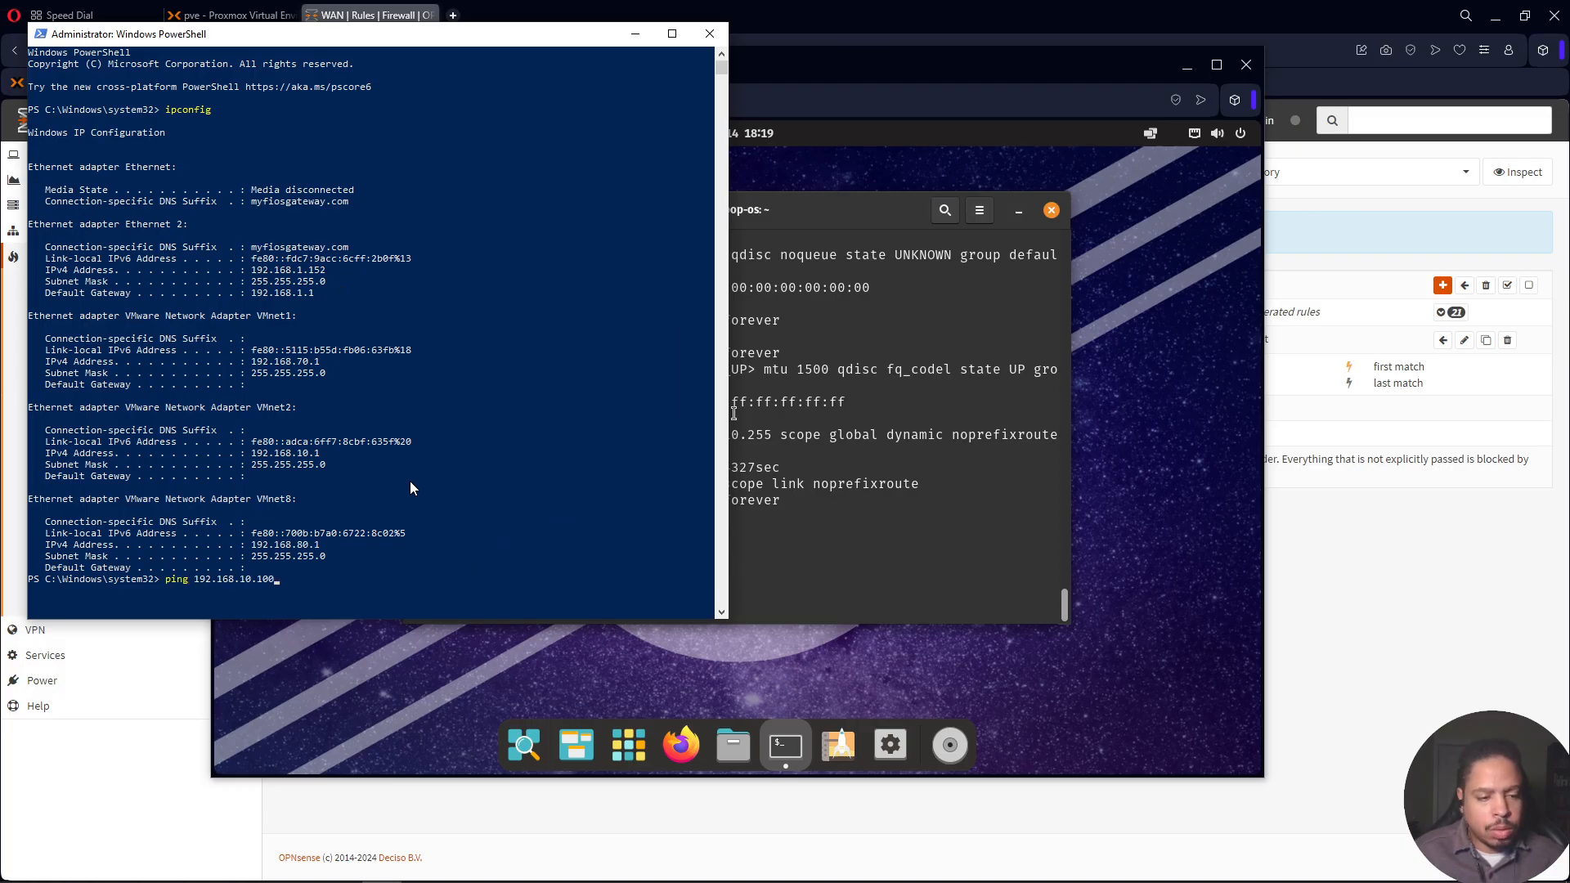
key("Return")
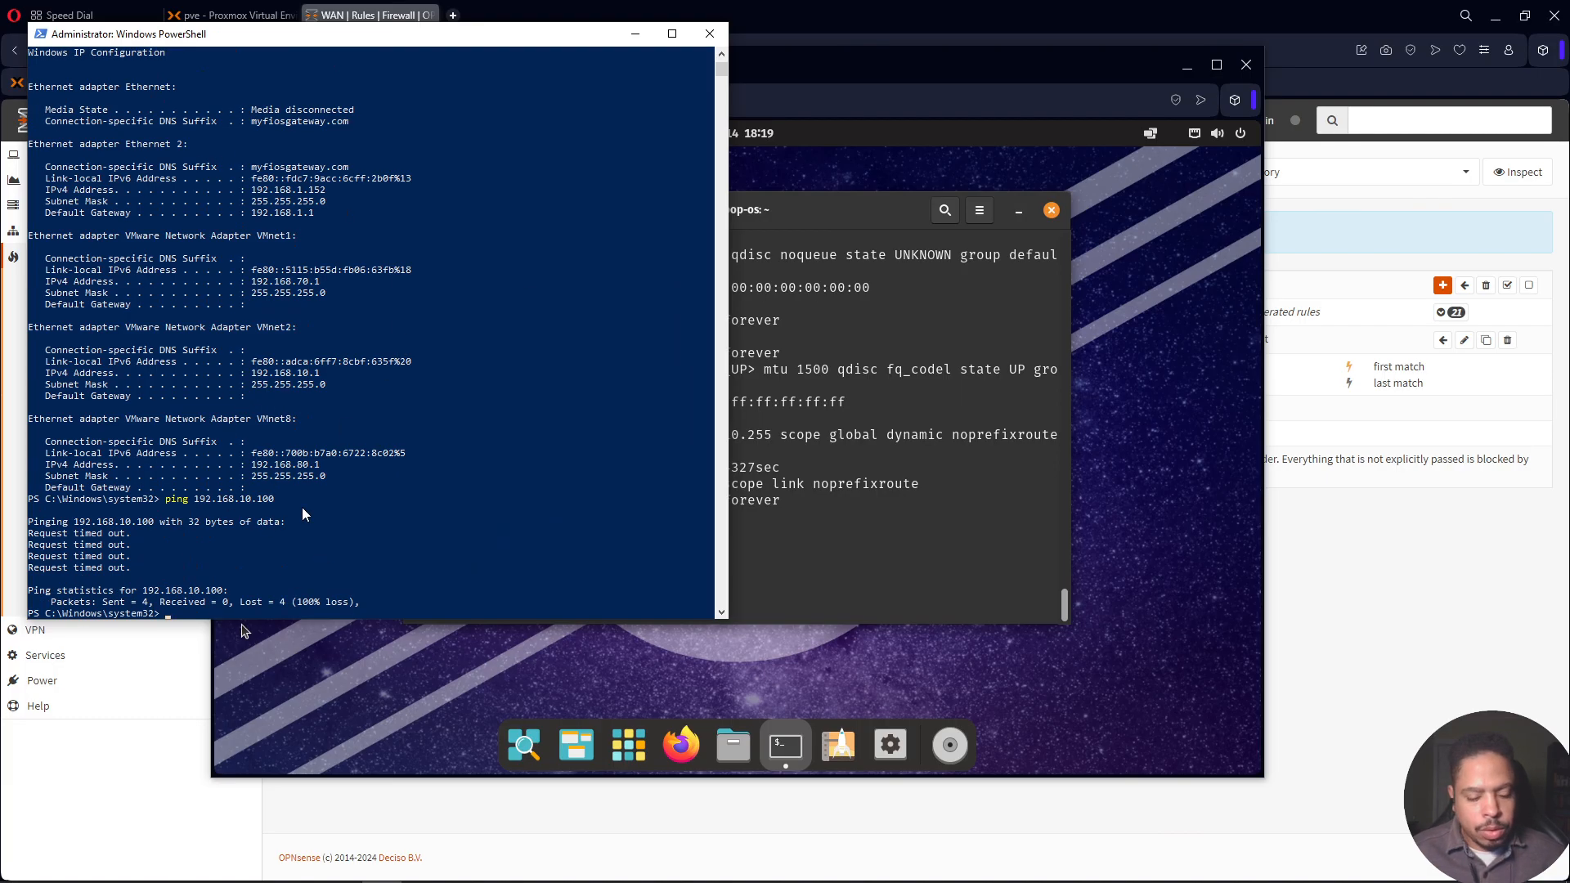
Trace the route to 192.168.10.100 without name resolution using tracert -d, and stop the trace before it completes.
type("tracert -d ")
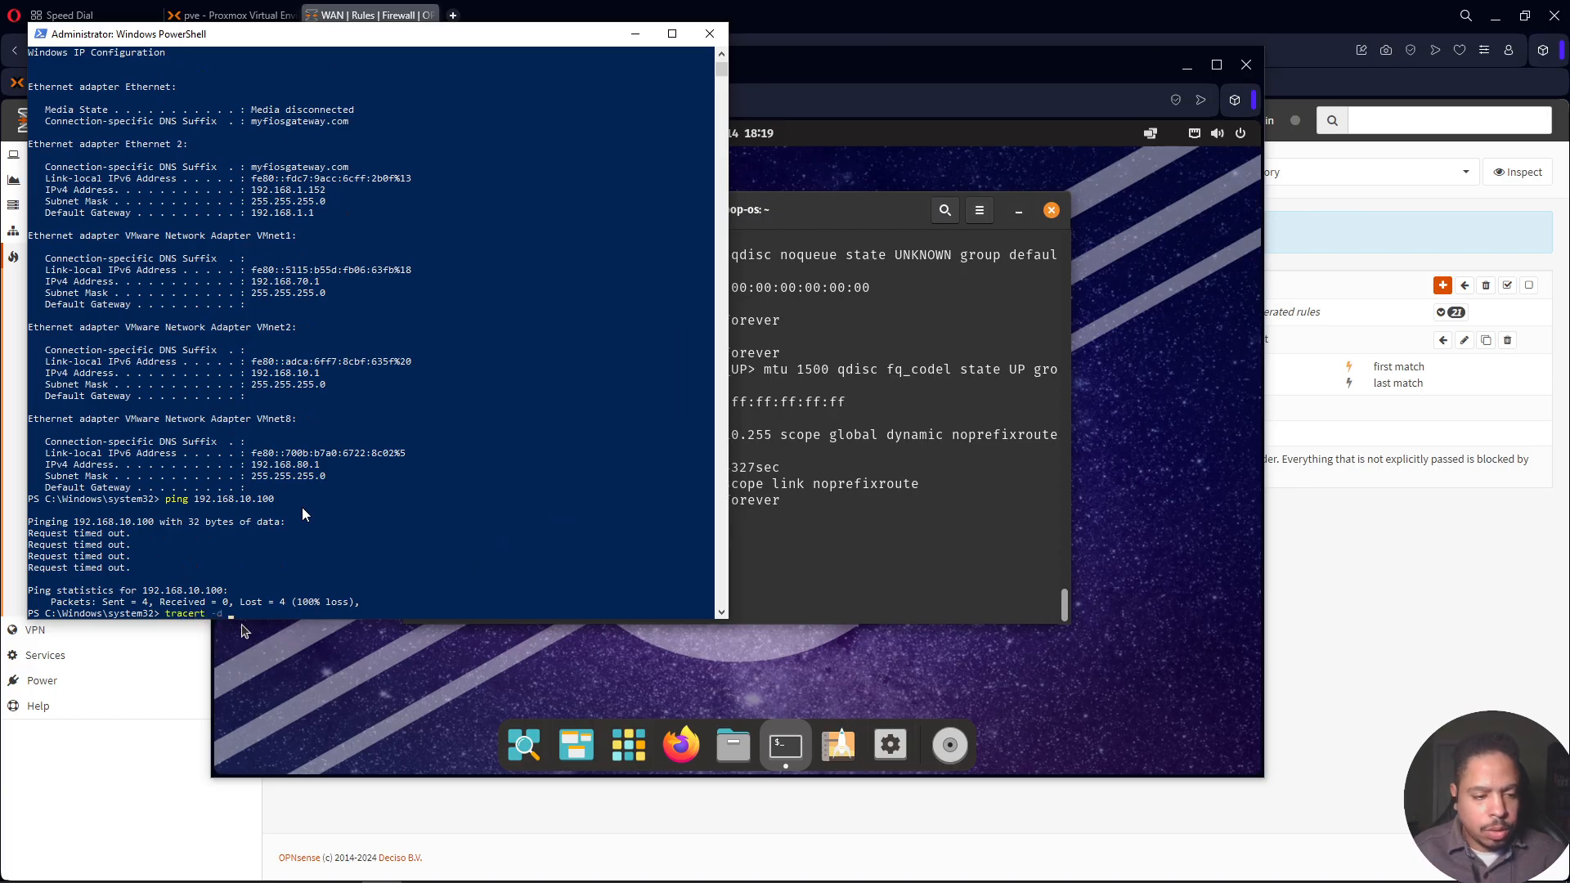
type("192.168.")
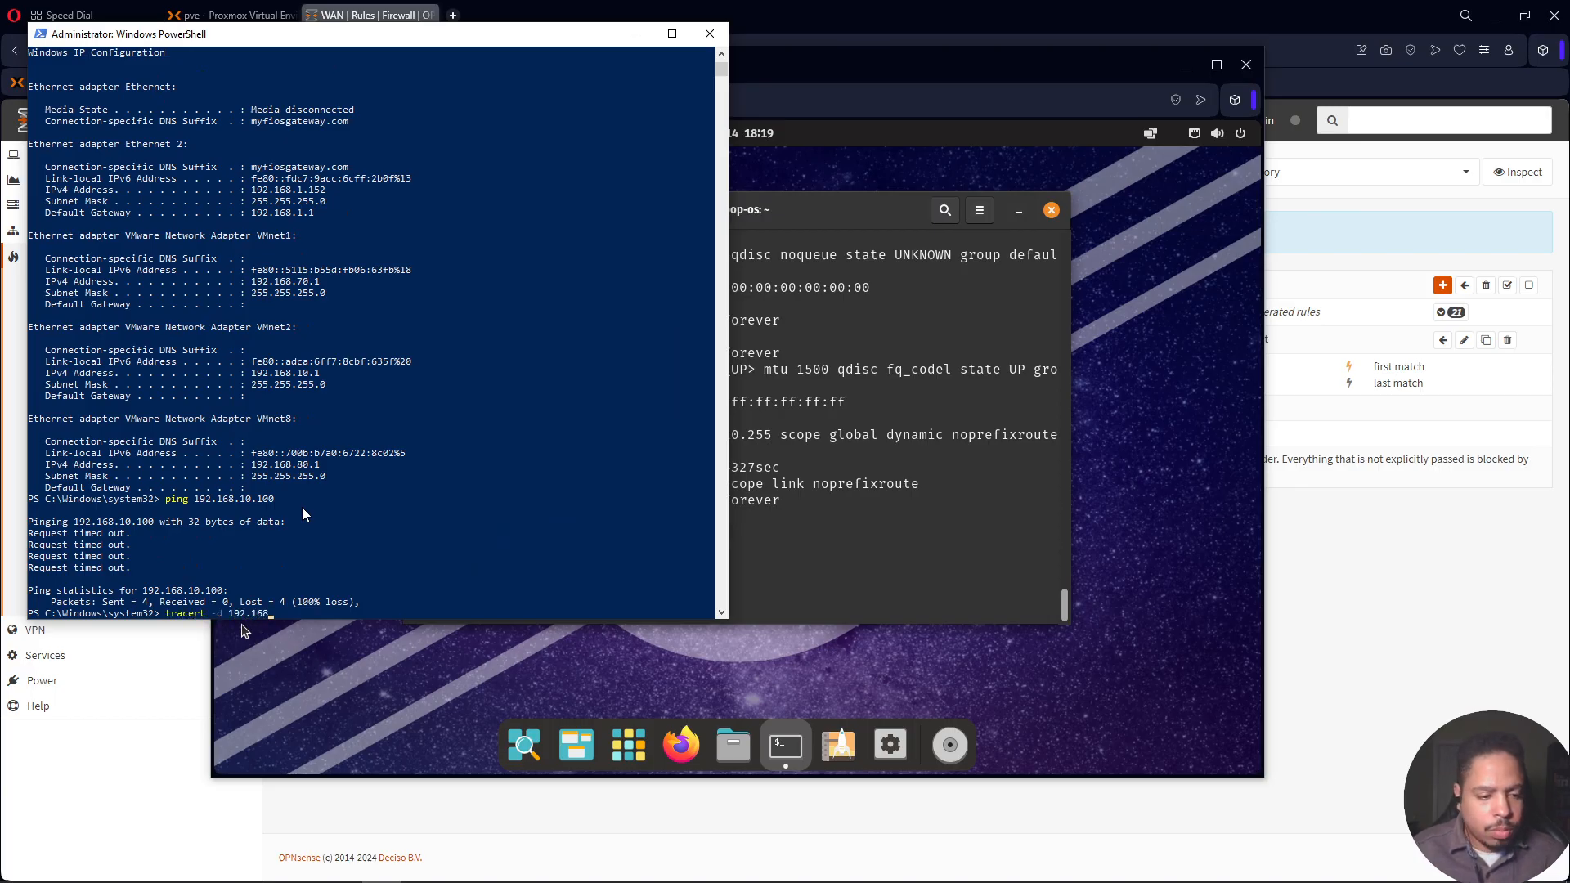
type("10.100")
key("Return")
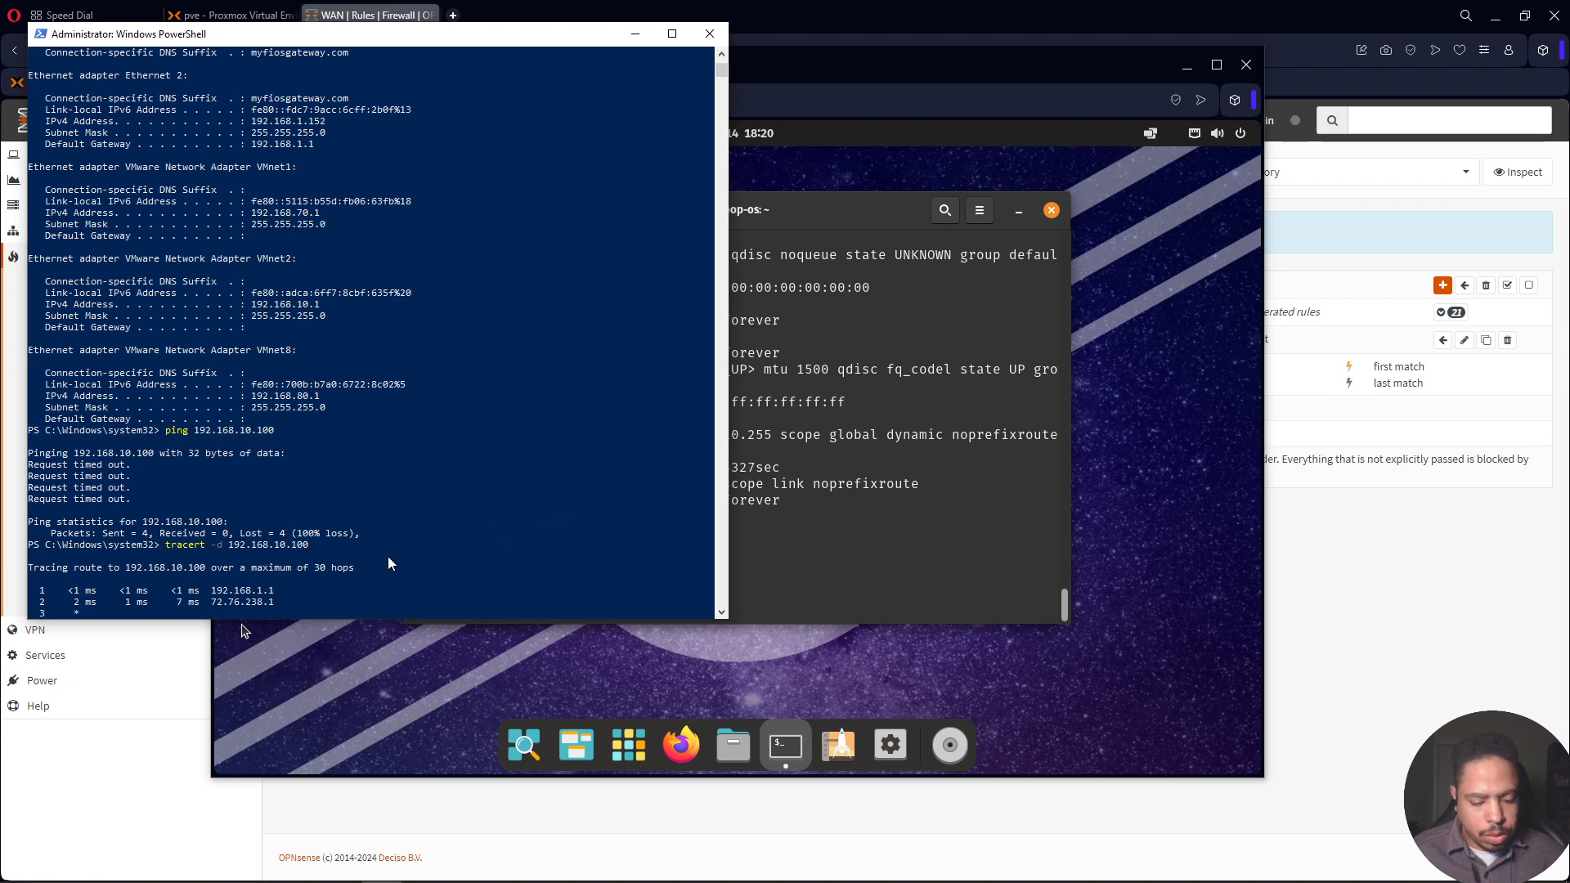
key("ctrl+c")
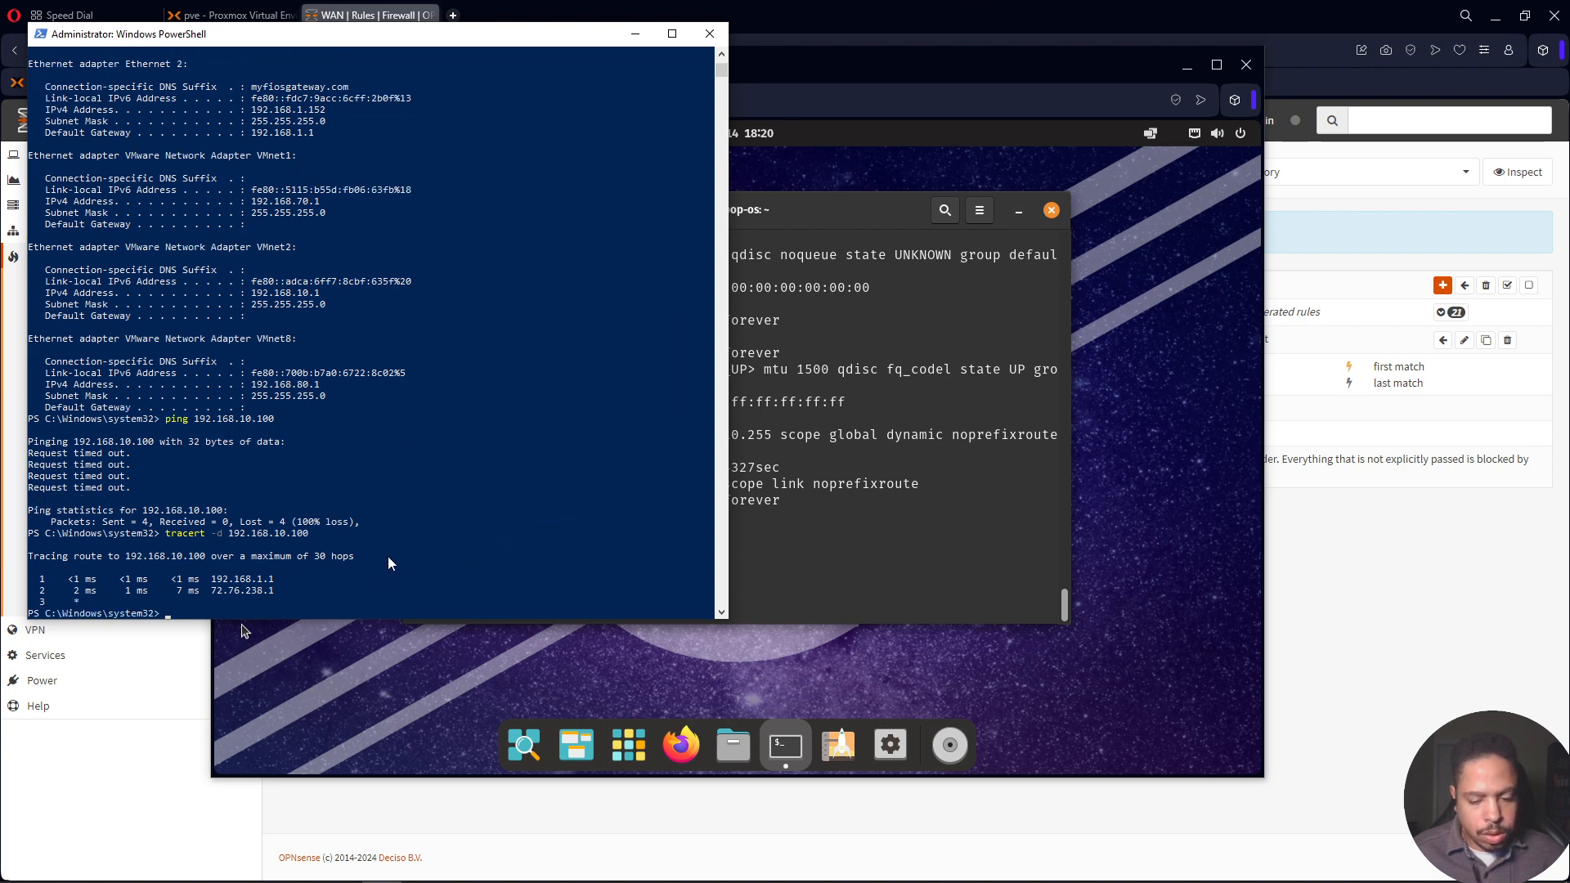
Clear the PowerShell output with cls and minimize the PowerShell window.
type("cls")
key("Return")
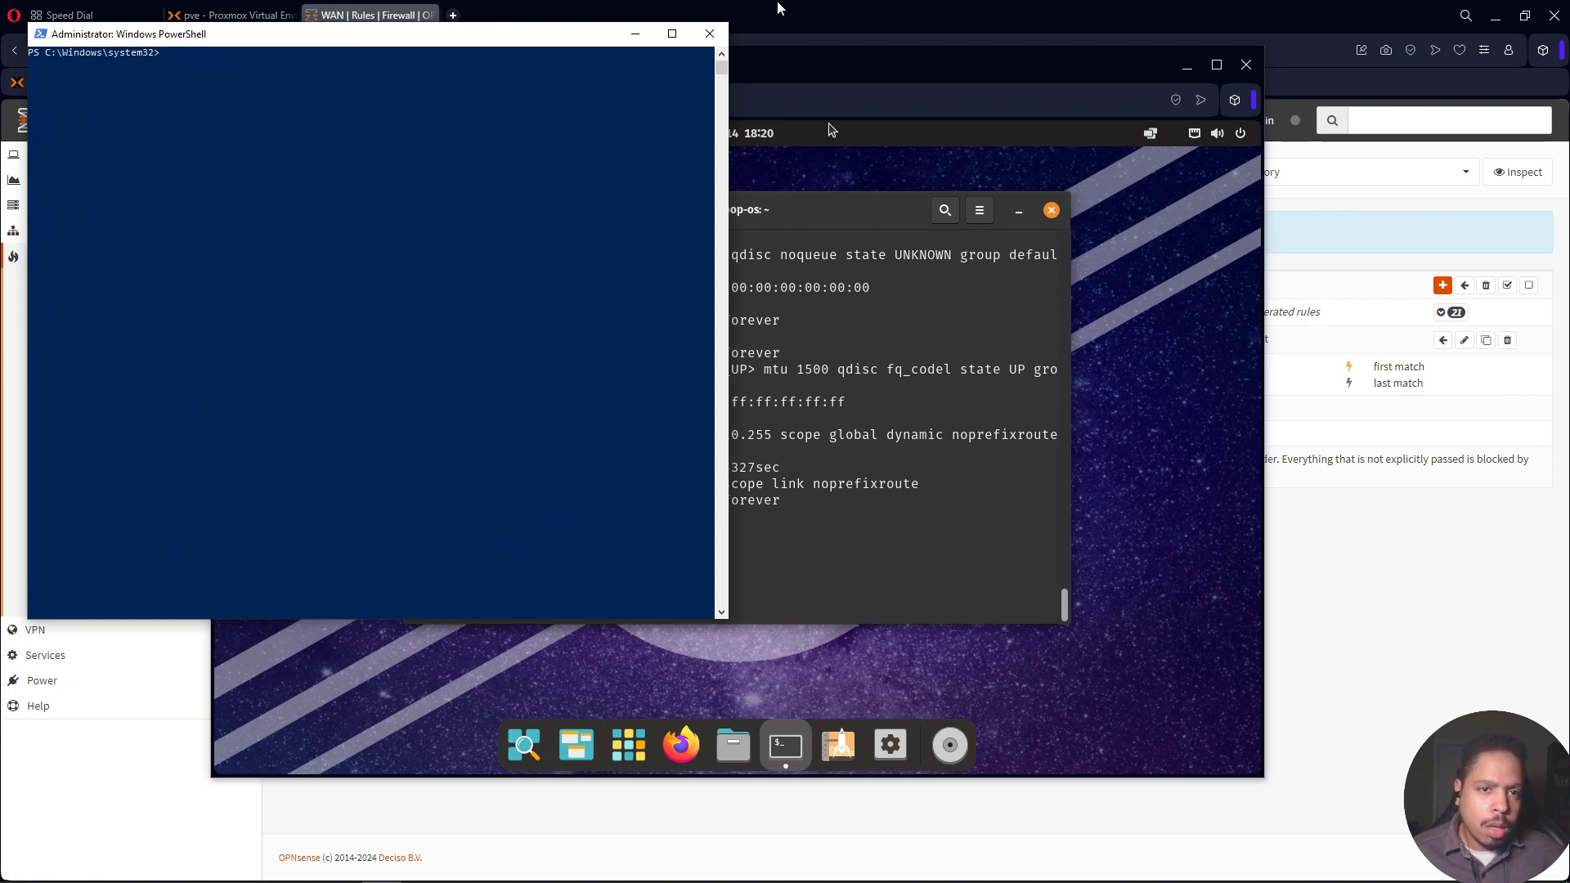
left_click(636, 33)
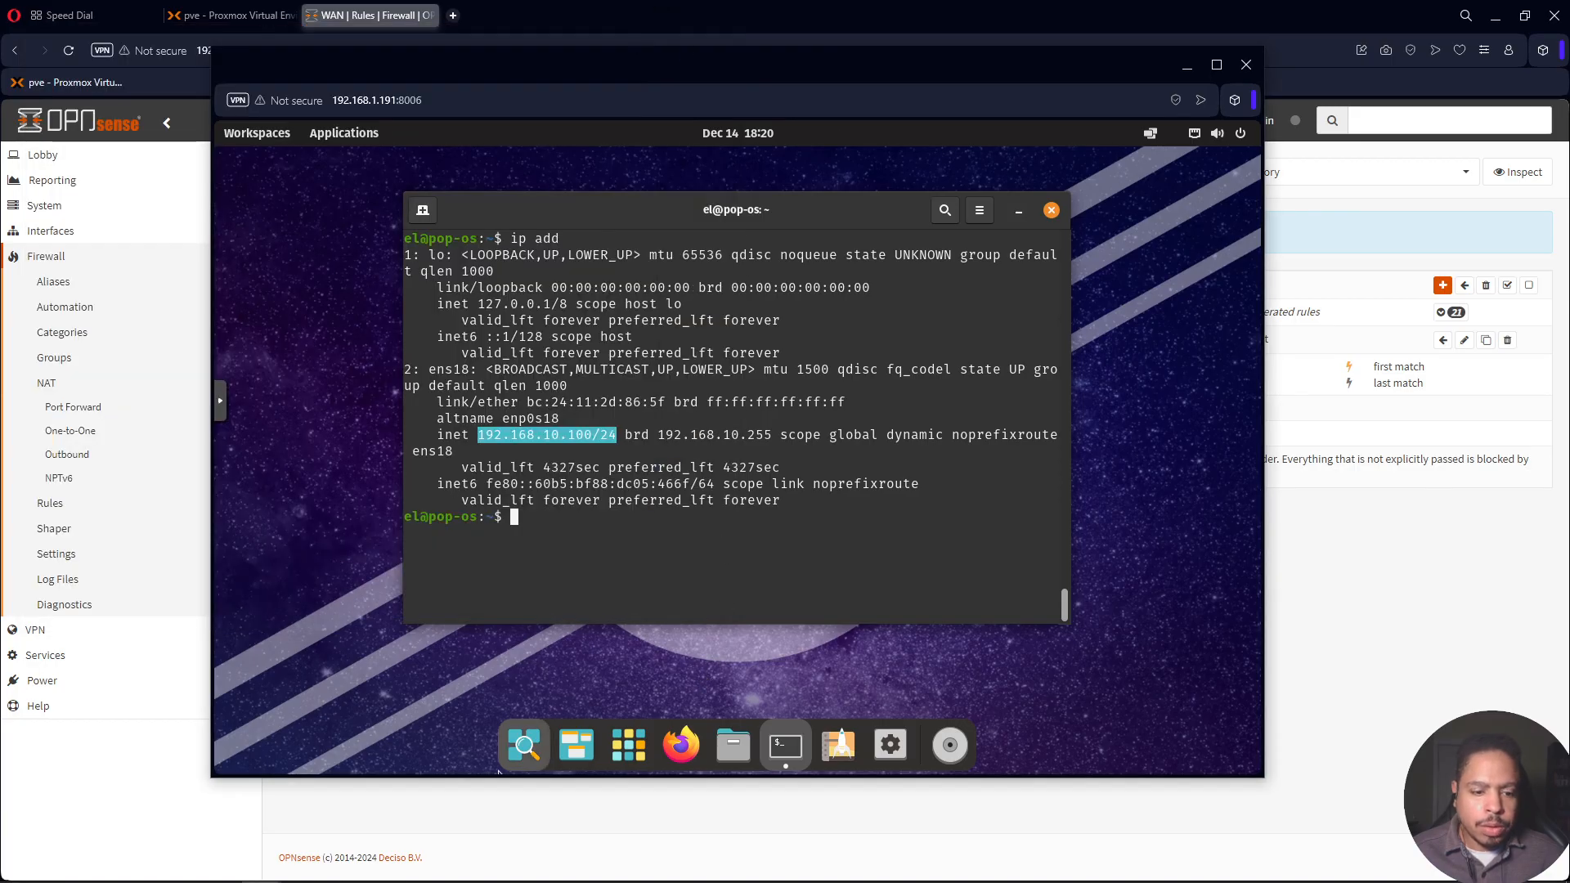
Switch to PuTTY, try to open an SSH session to 192.168.10.100, and close the session window.
left_click(19, 867)
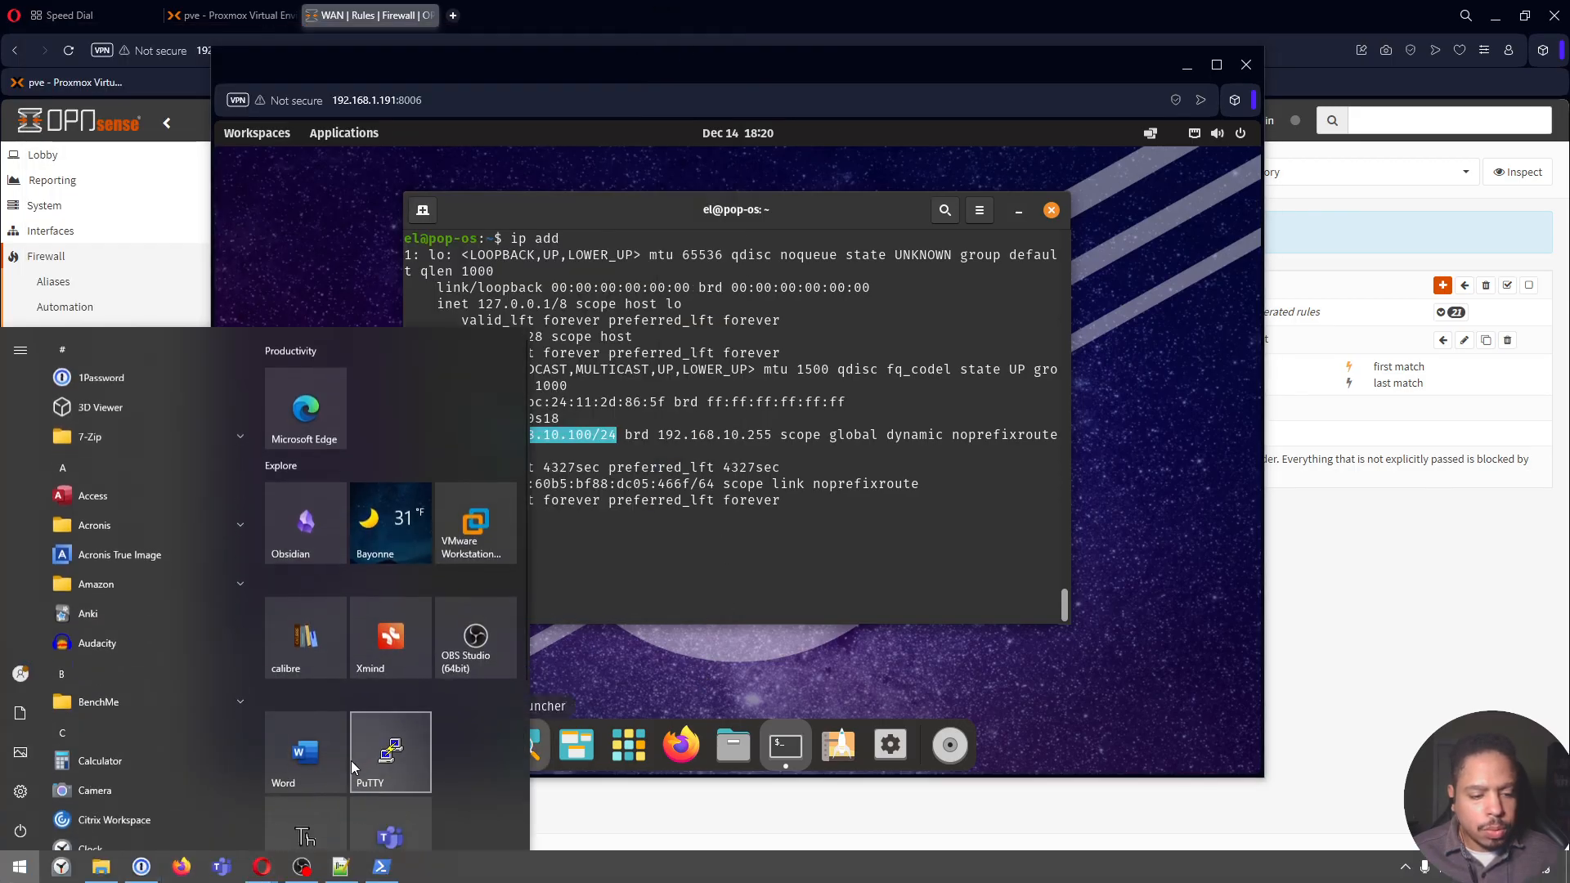
left_click(397, 742)
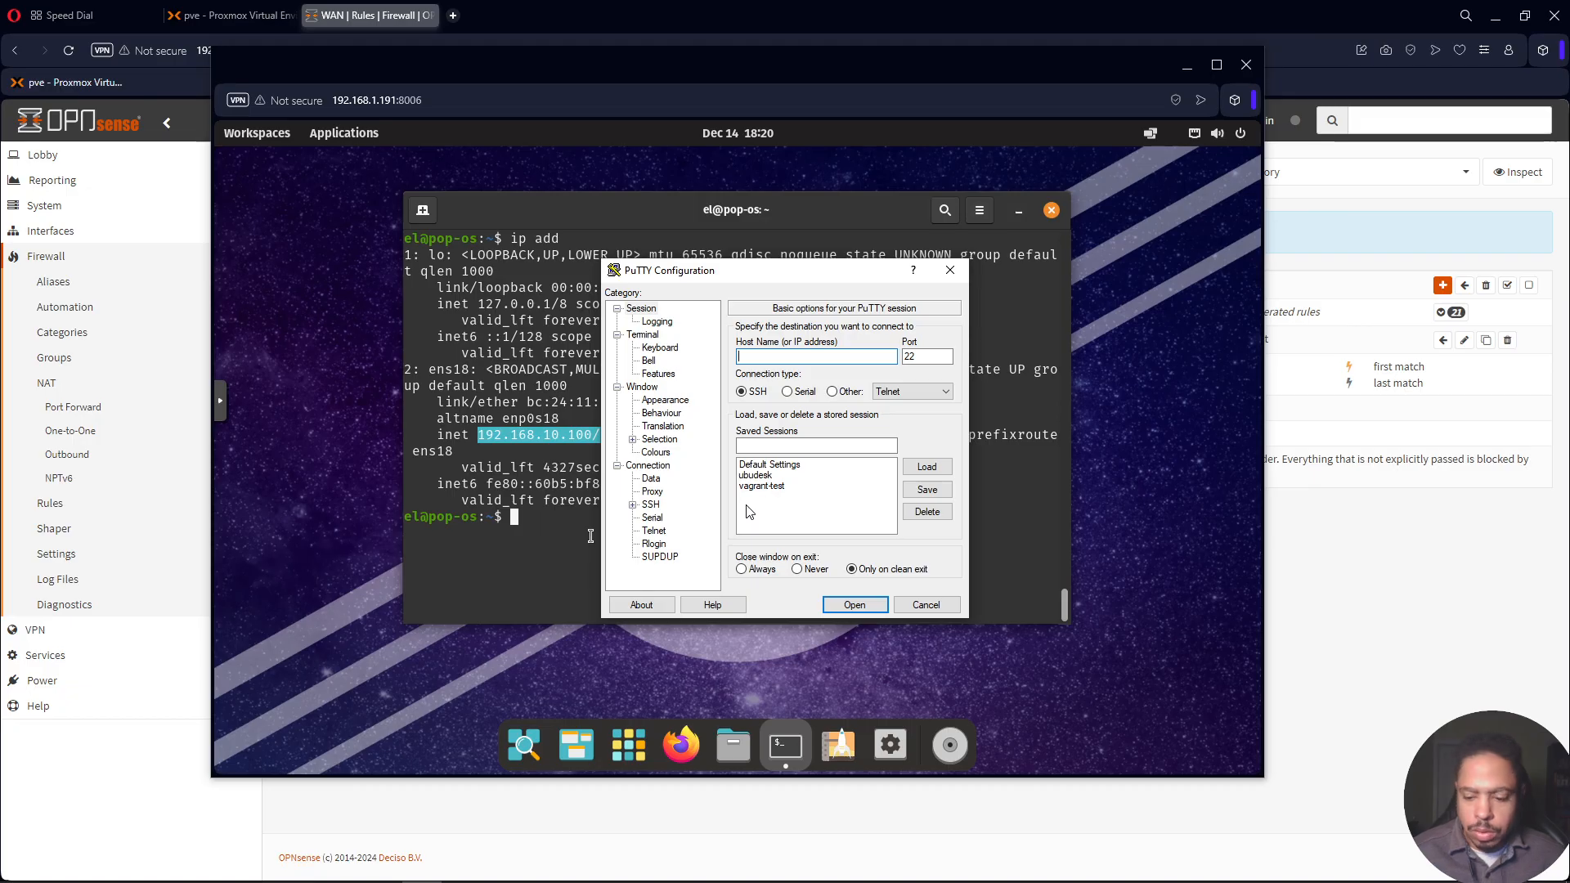
type("192.168.10.100")
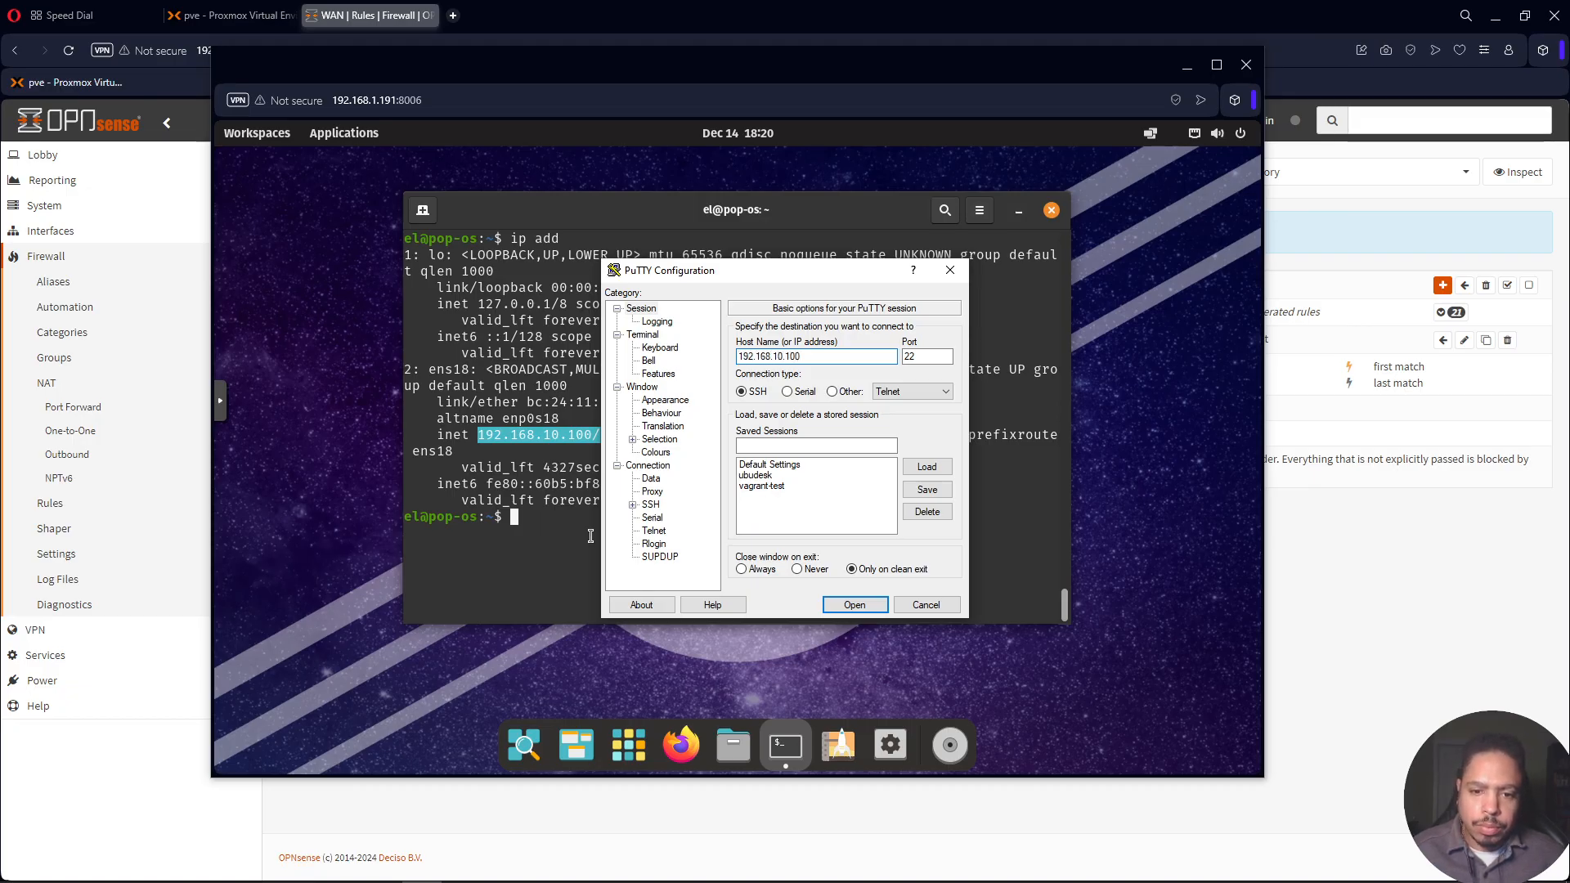
key("Return")
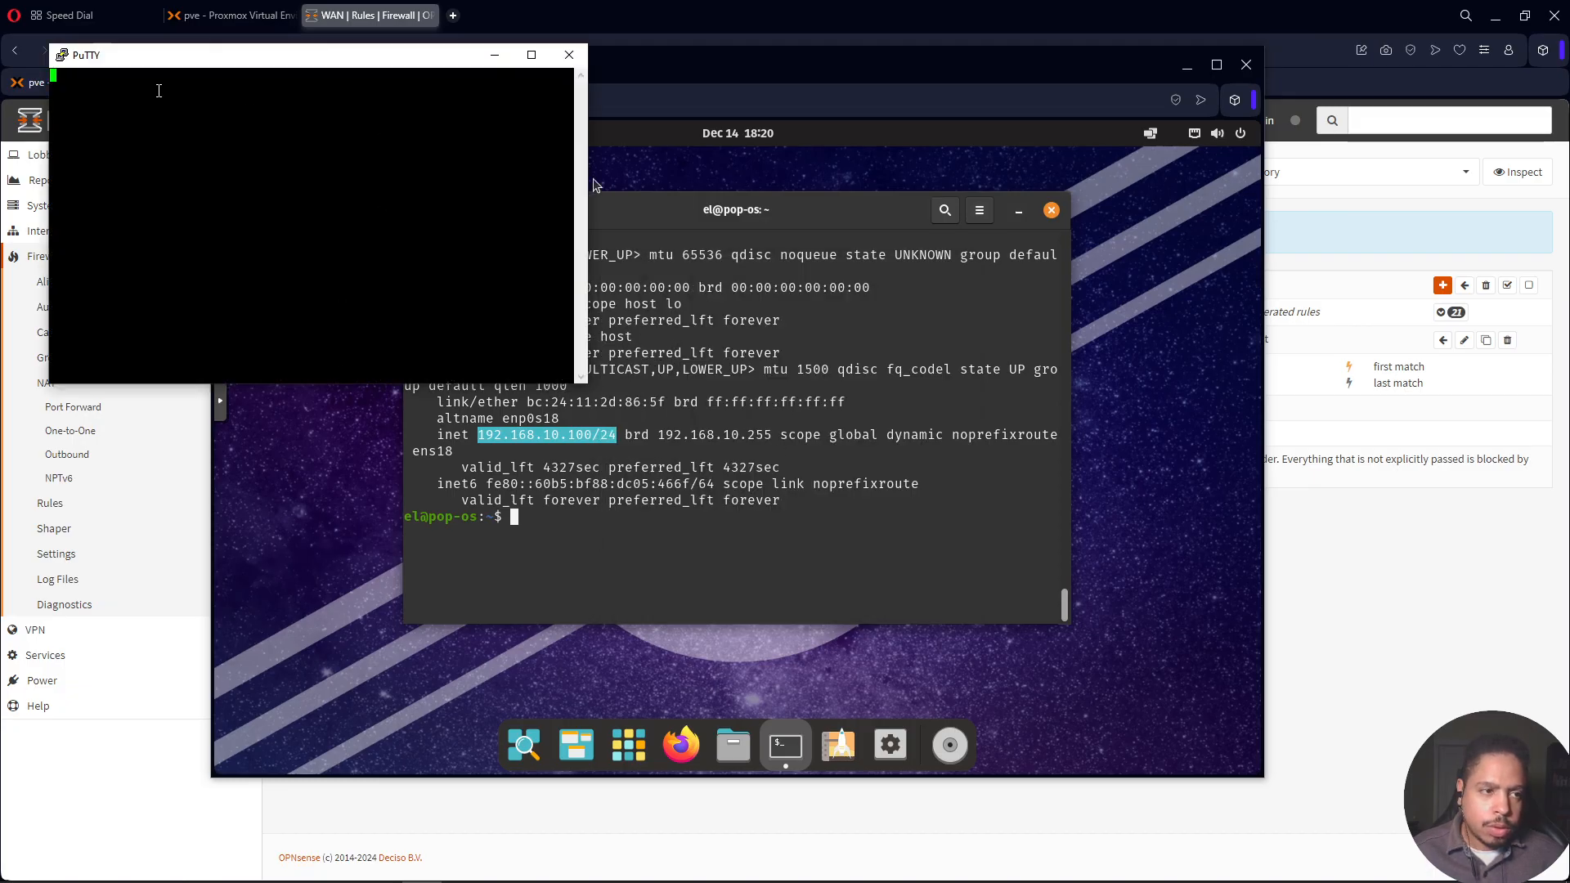
left_click_drag(180, 57, 368, 74)
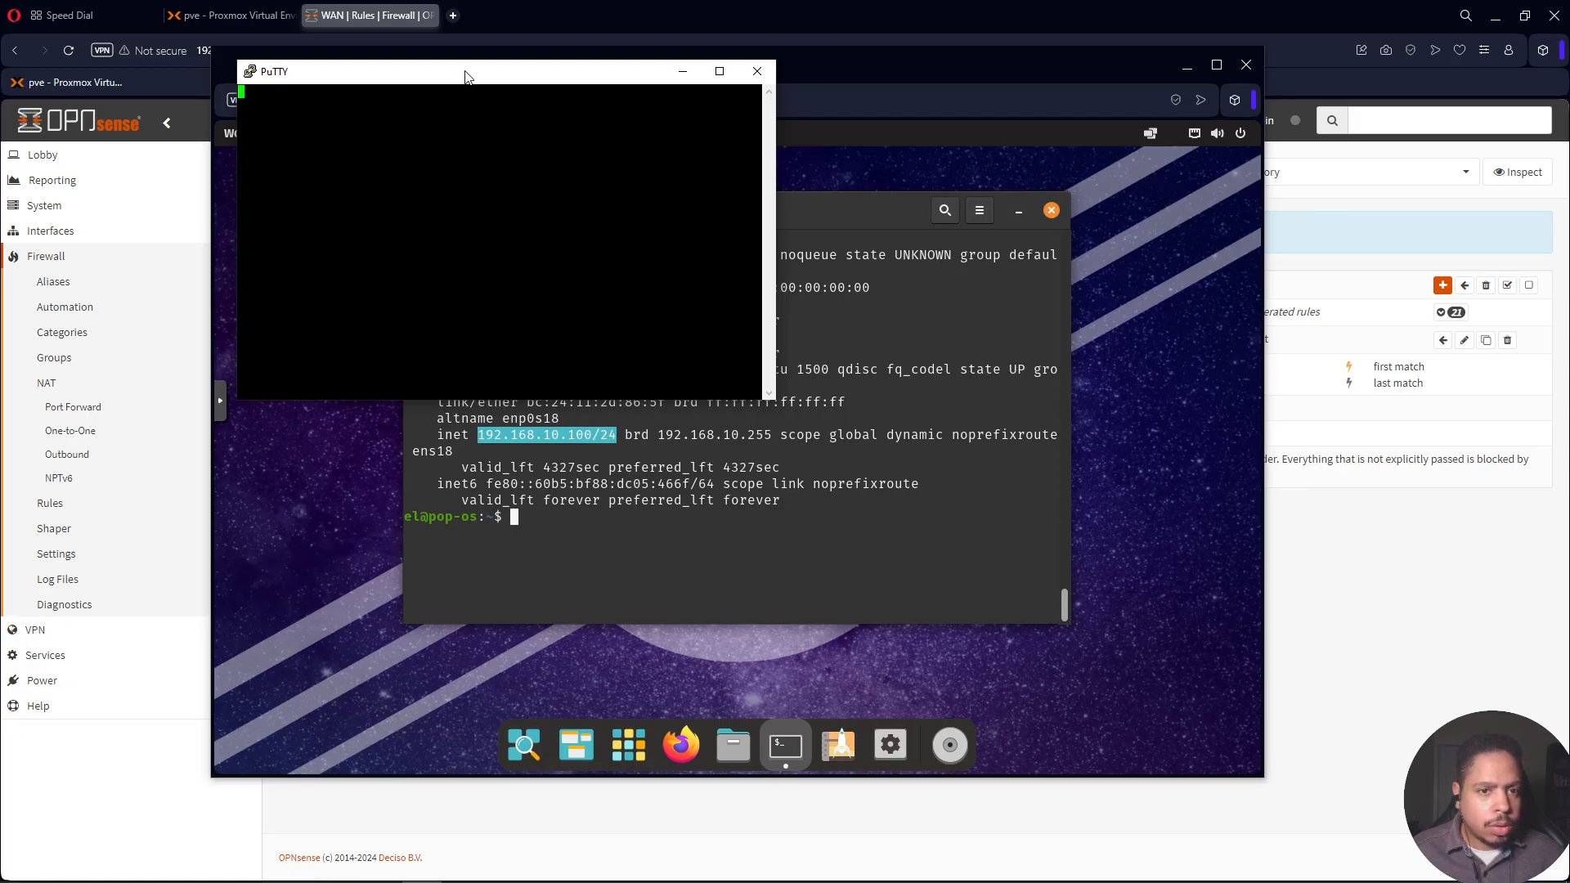
left_click(758, 71)
left_click(834, 514)
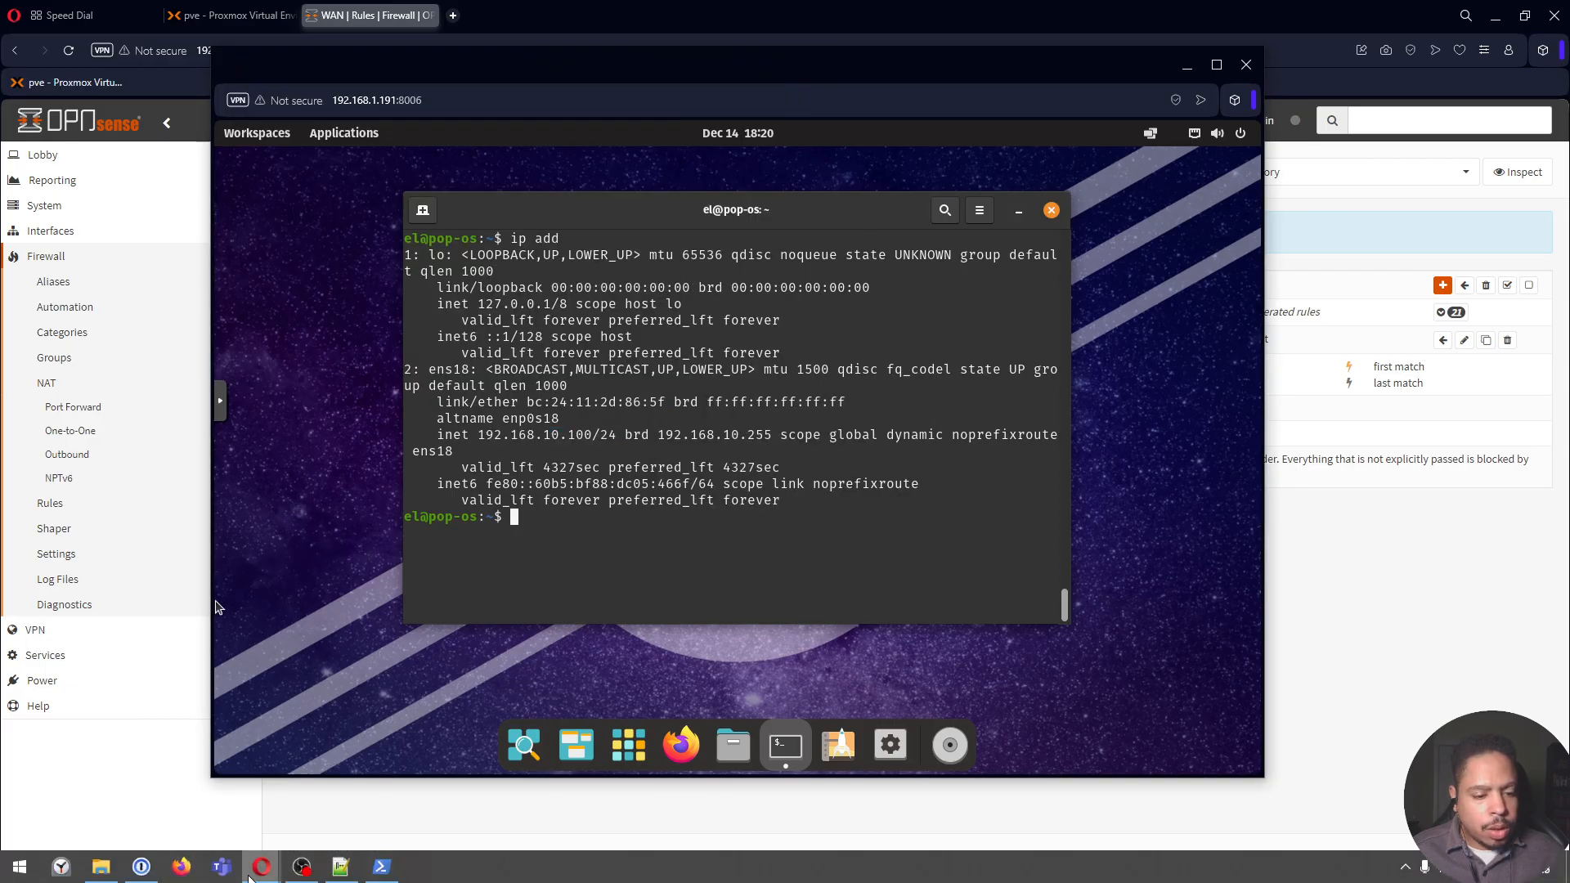
Switch to the OPNsense web interface and start a new NAT port forward rule.
mouse_move(249, 875)
left_click(232, 823)
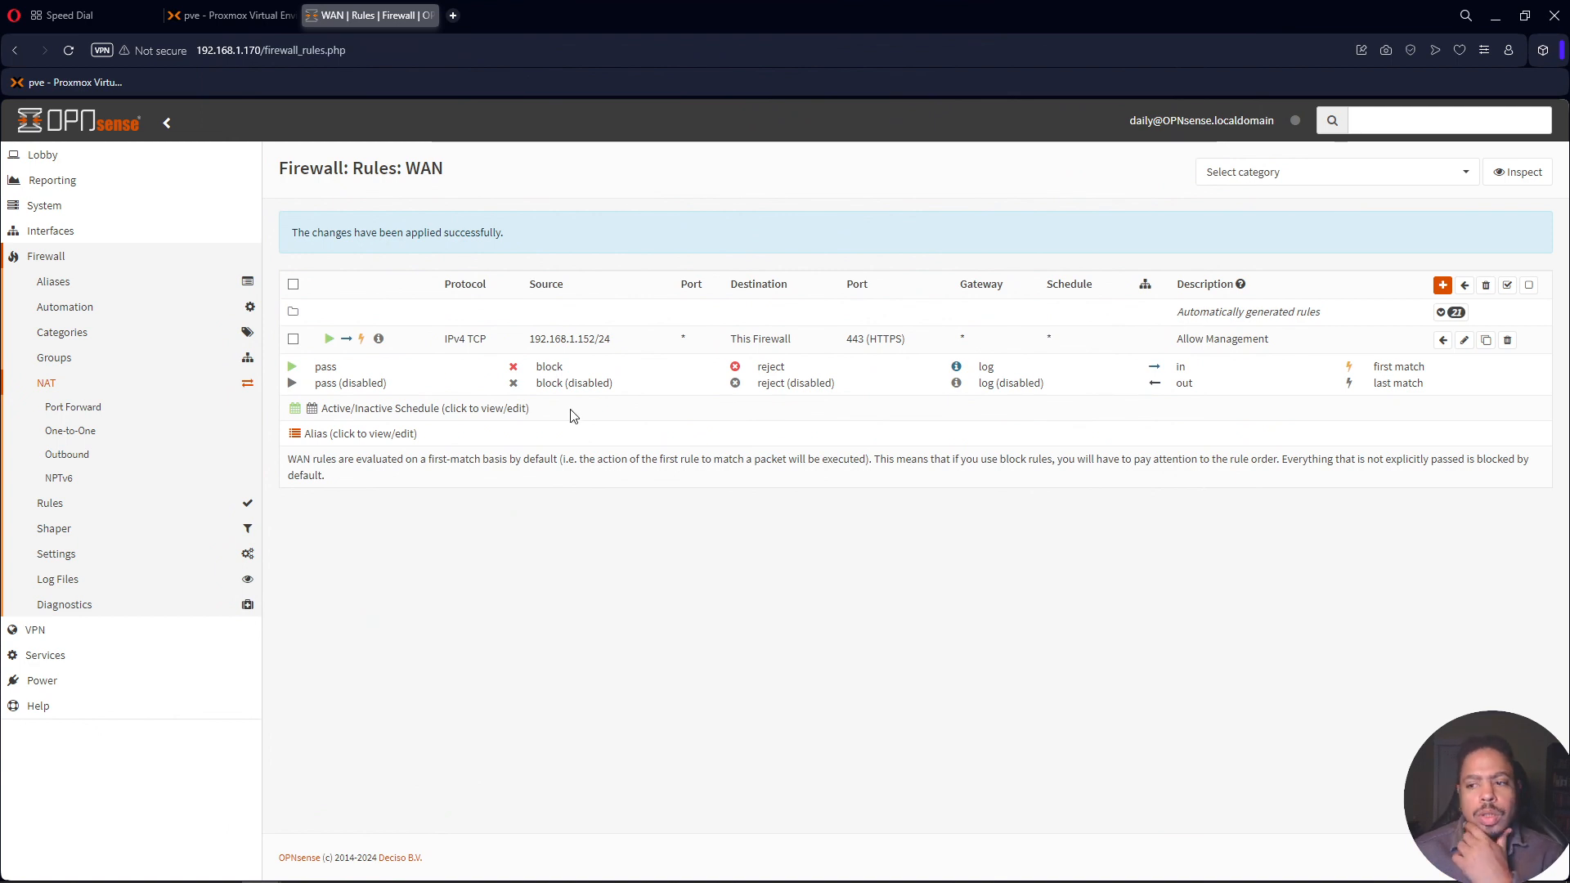
left_click(78, 407)
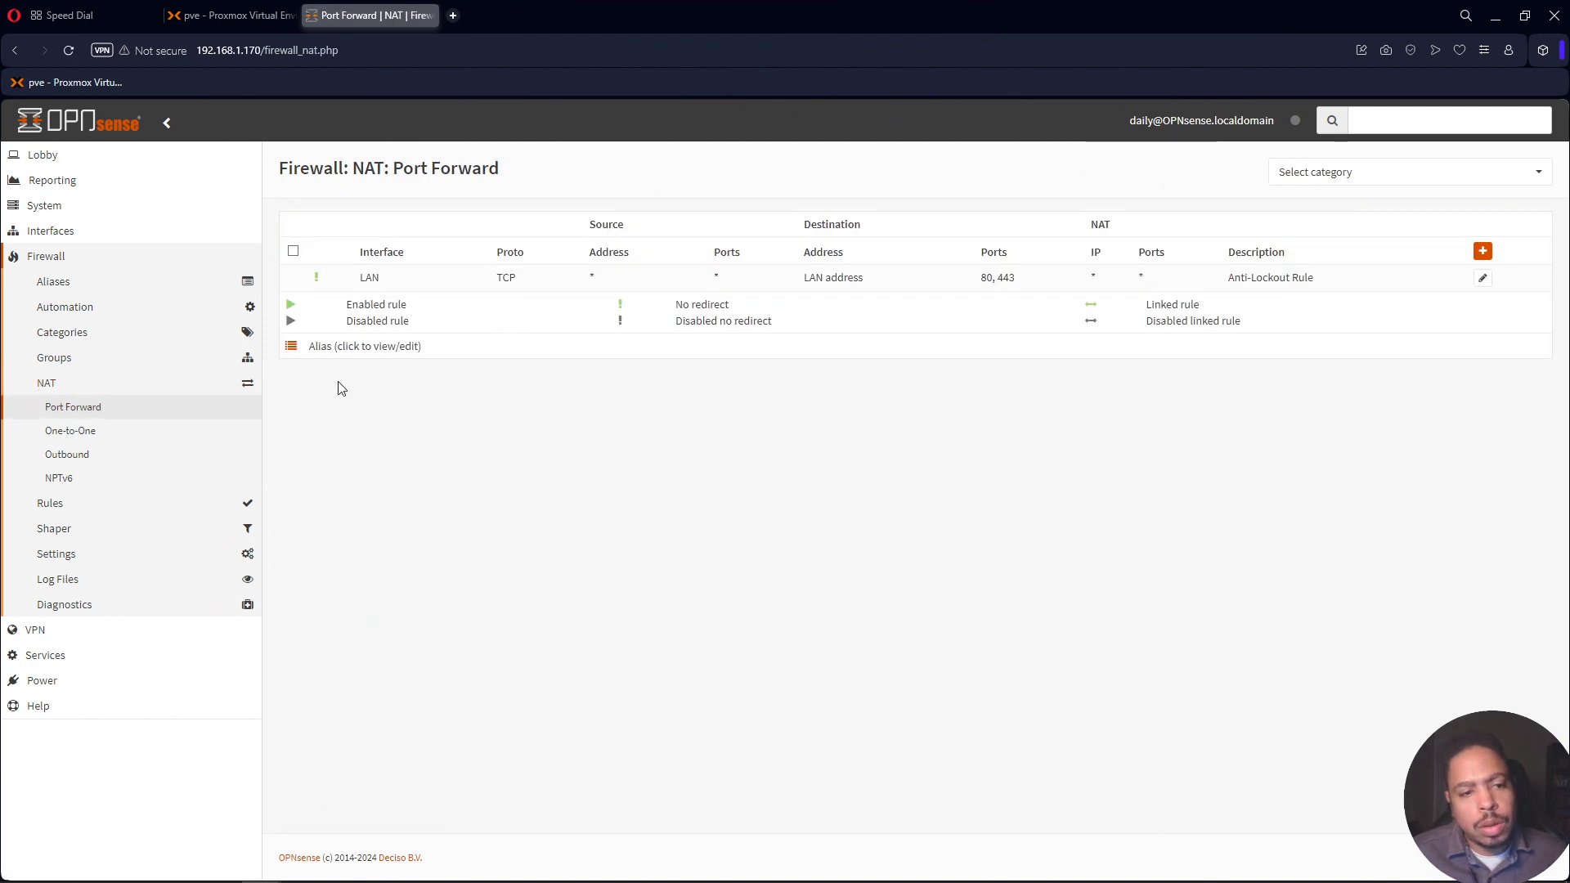
left_click(1482, 250)
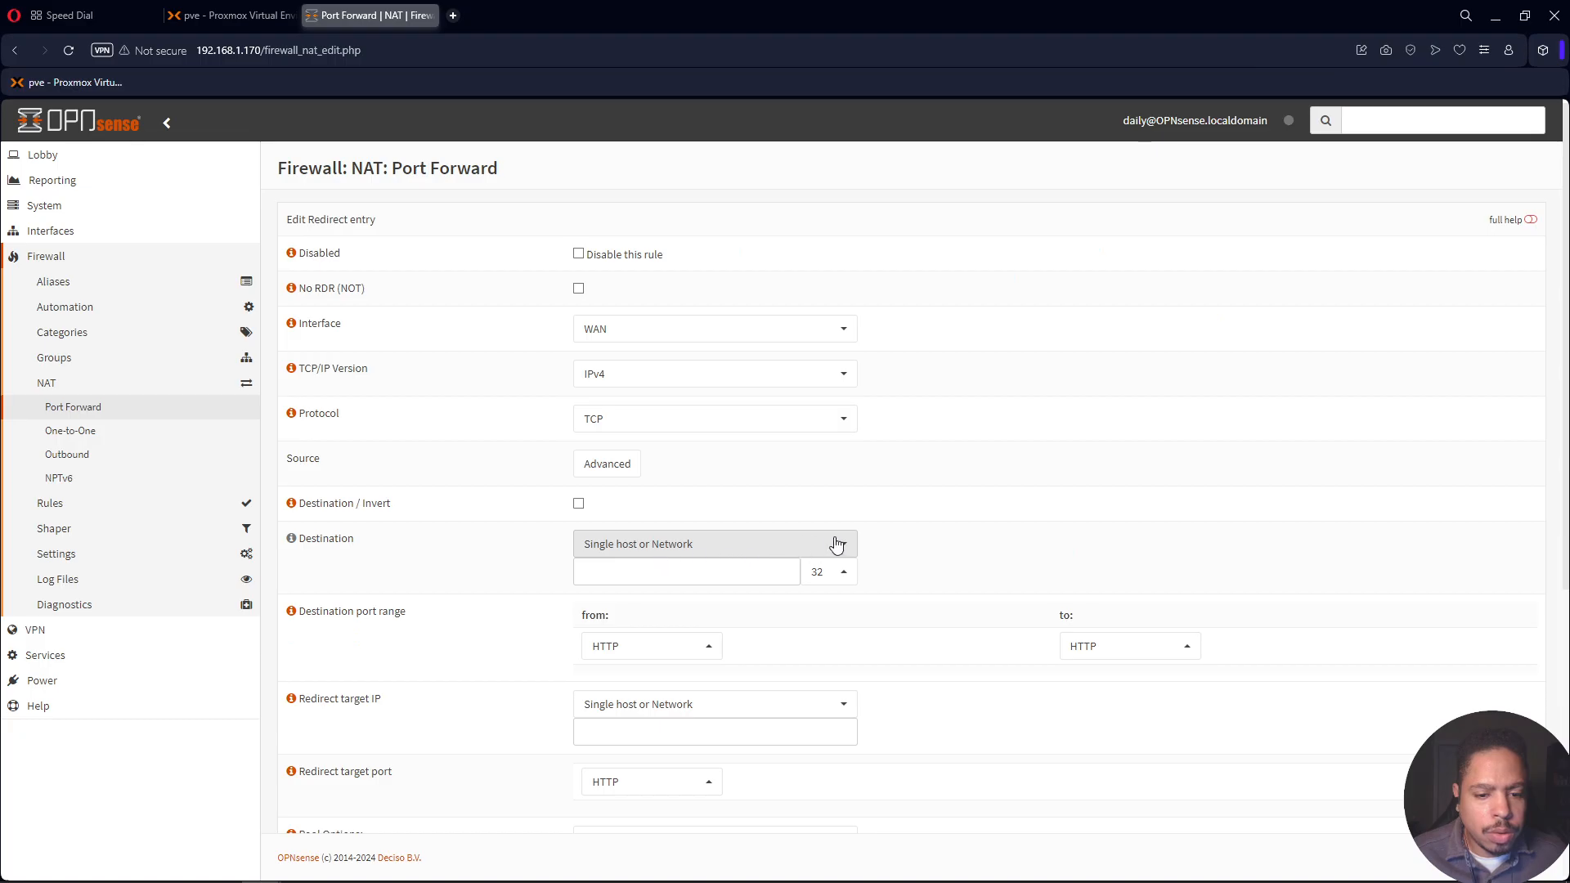
Set the port forward rule's destination address to 192.168.1.170.
left_click(720, 567)
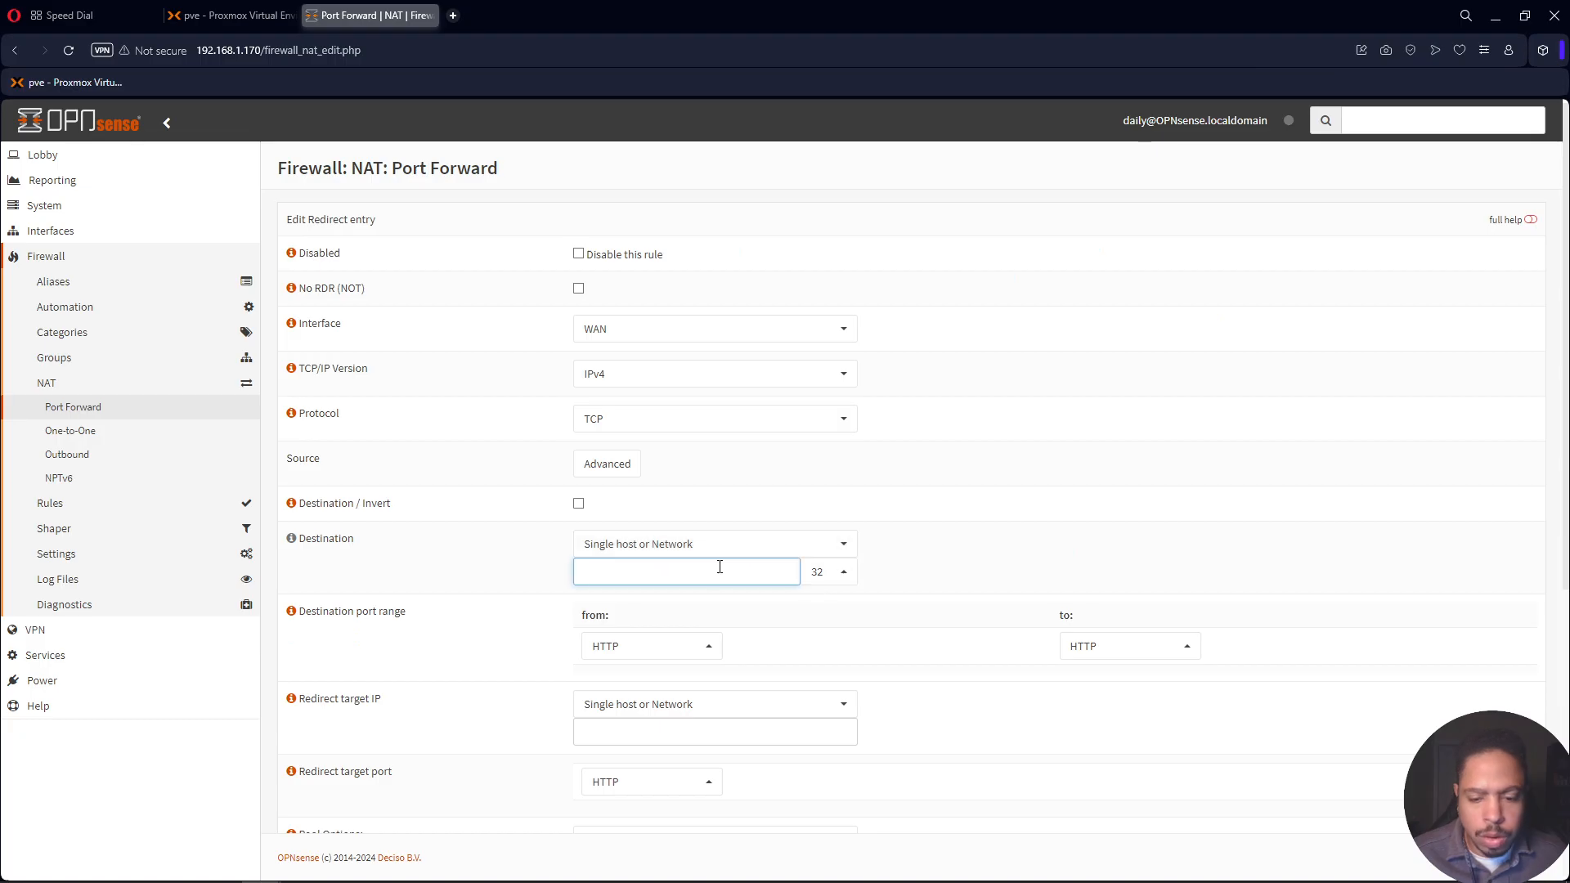
type("19")
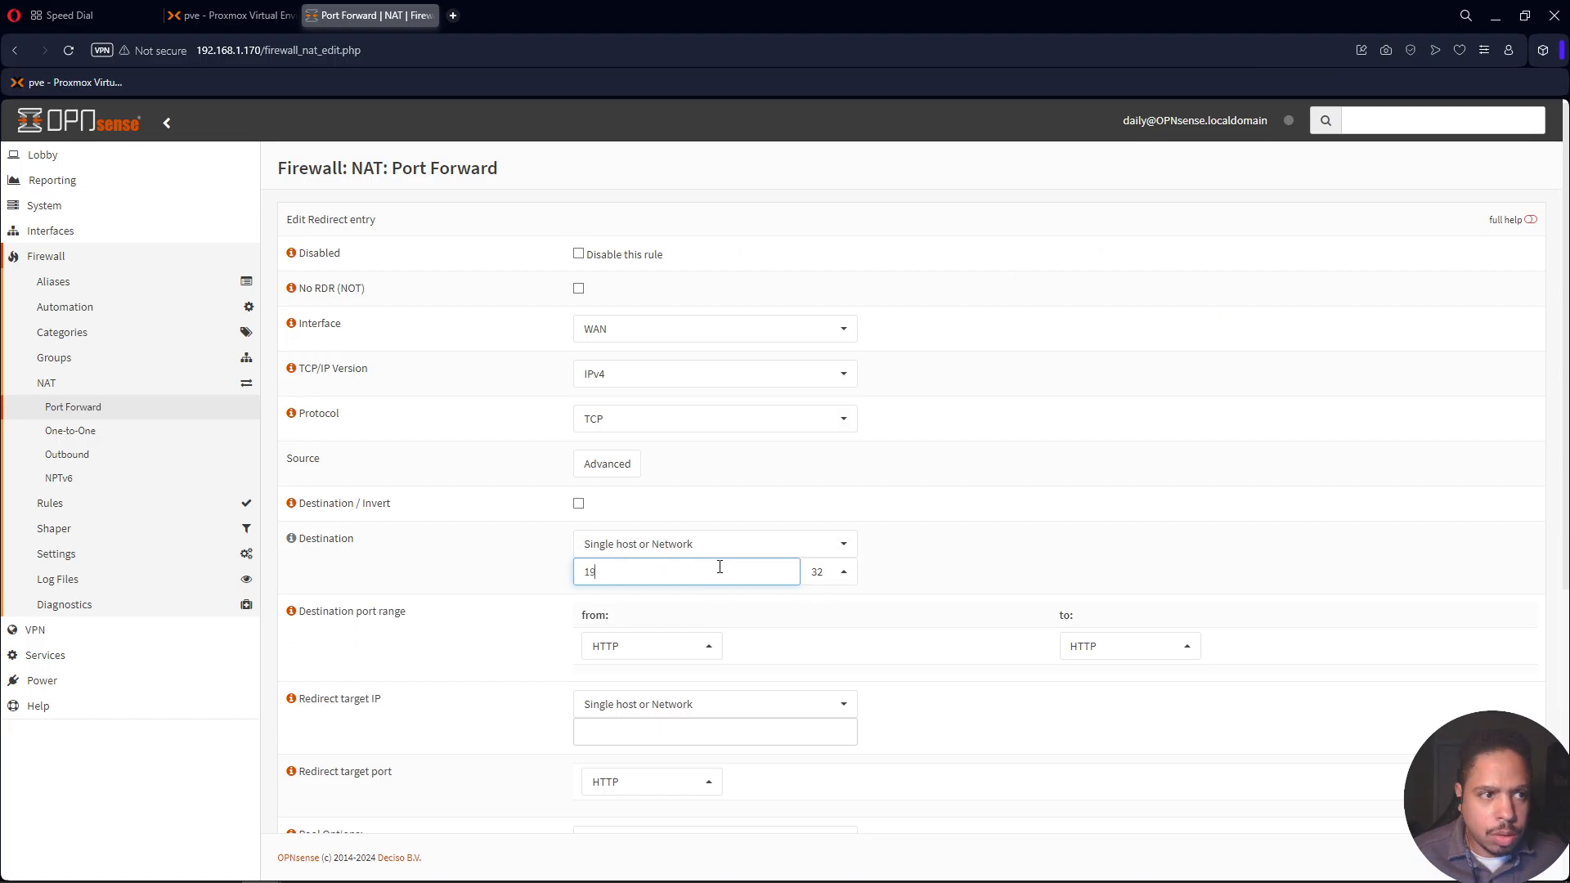
type("2.168.1.1")
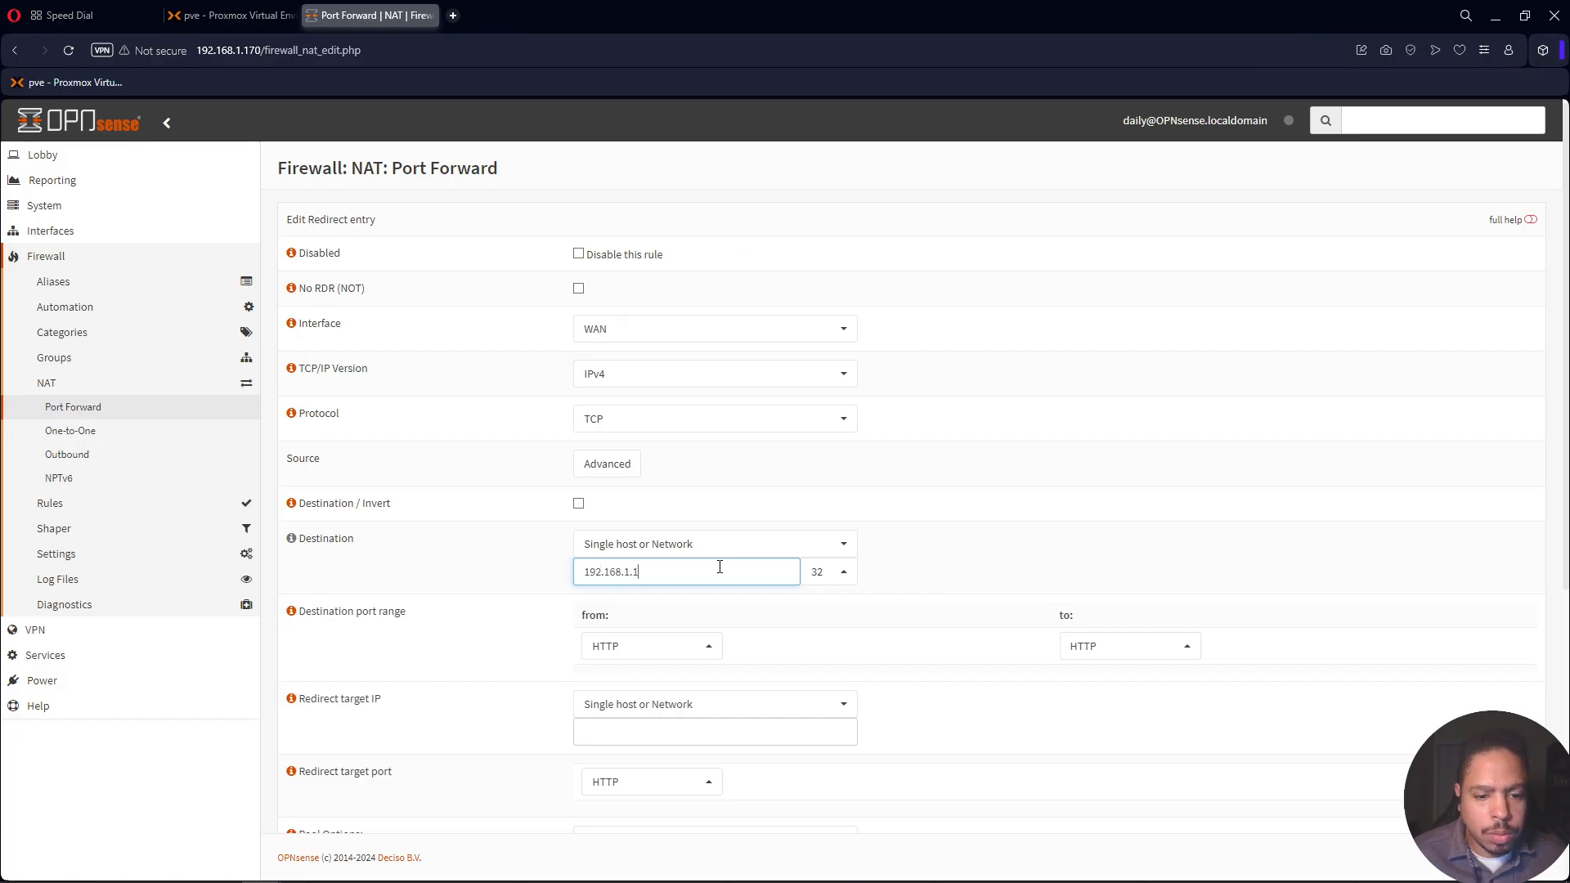
type("70")
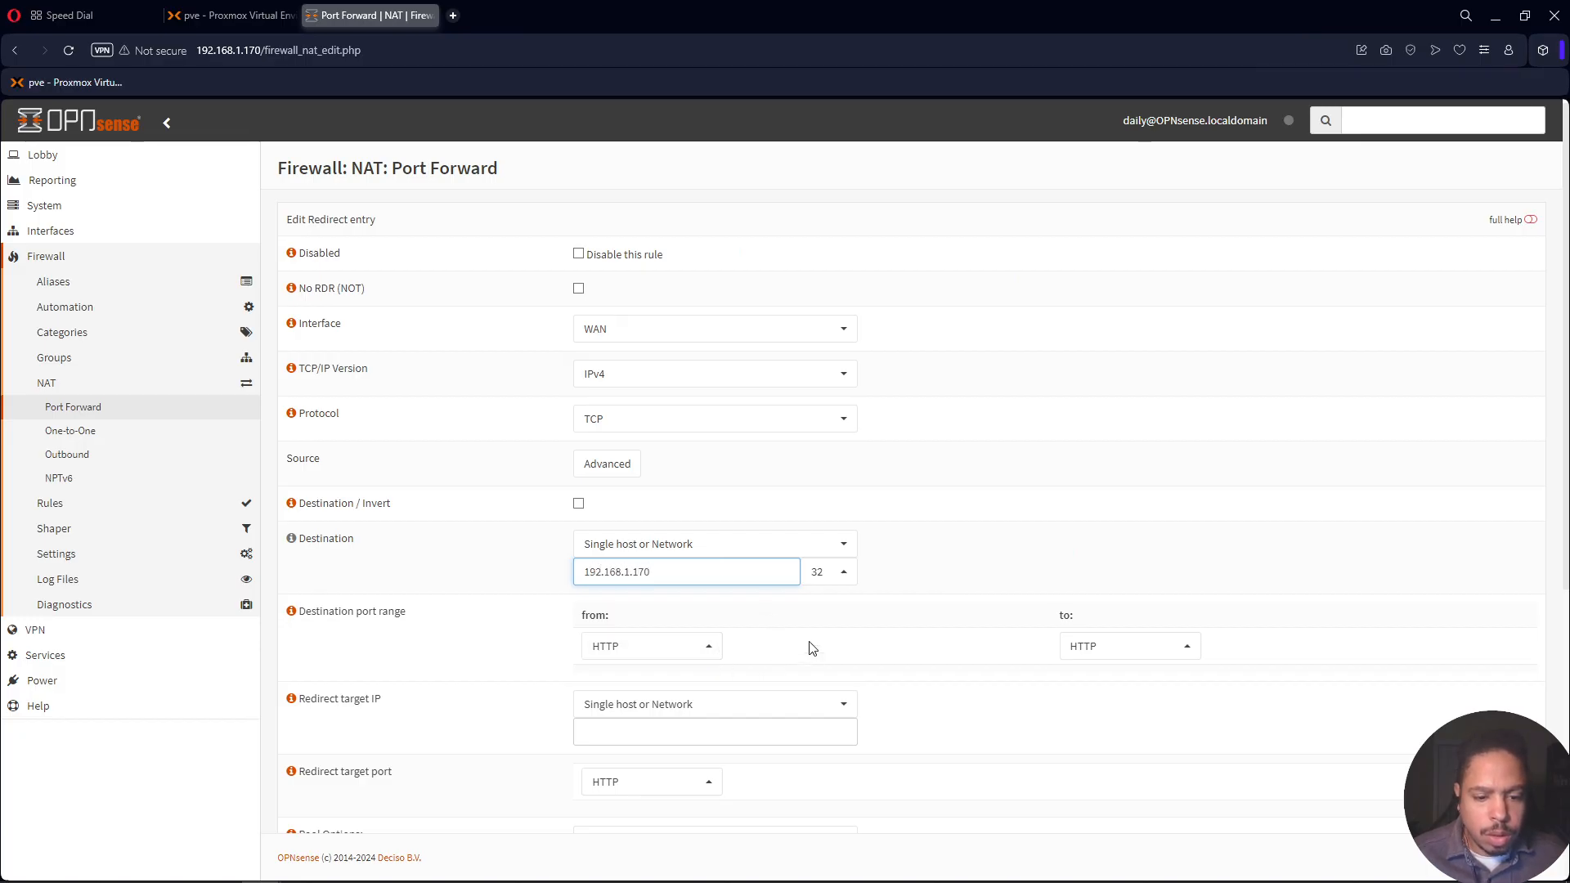
Set the rule's destination port range to SSH and its redirect target IP to 192.168.10.100.
left_click(708, 654)
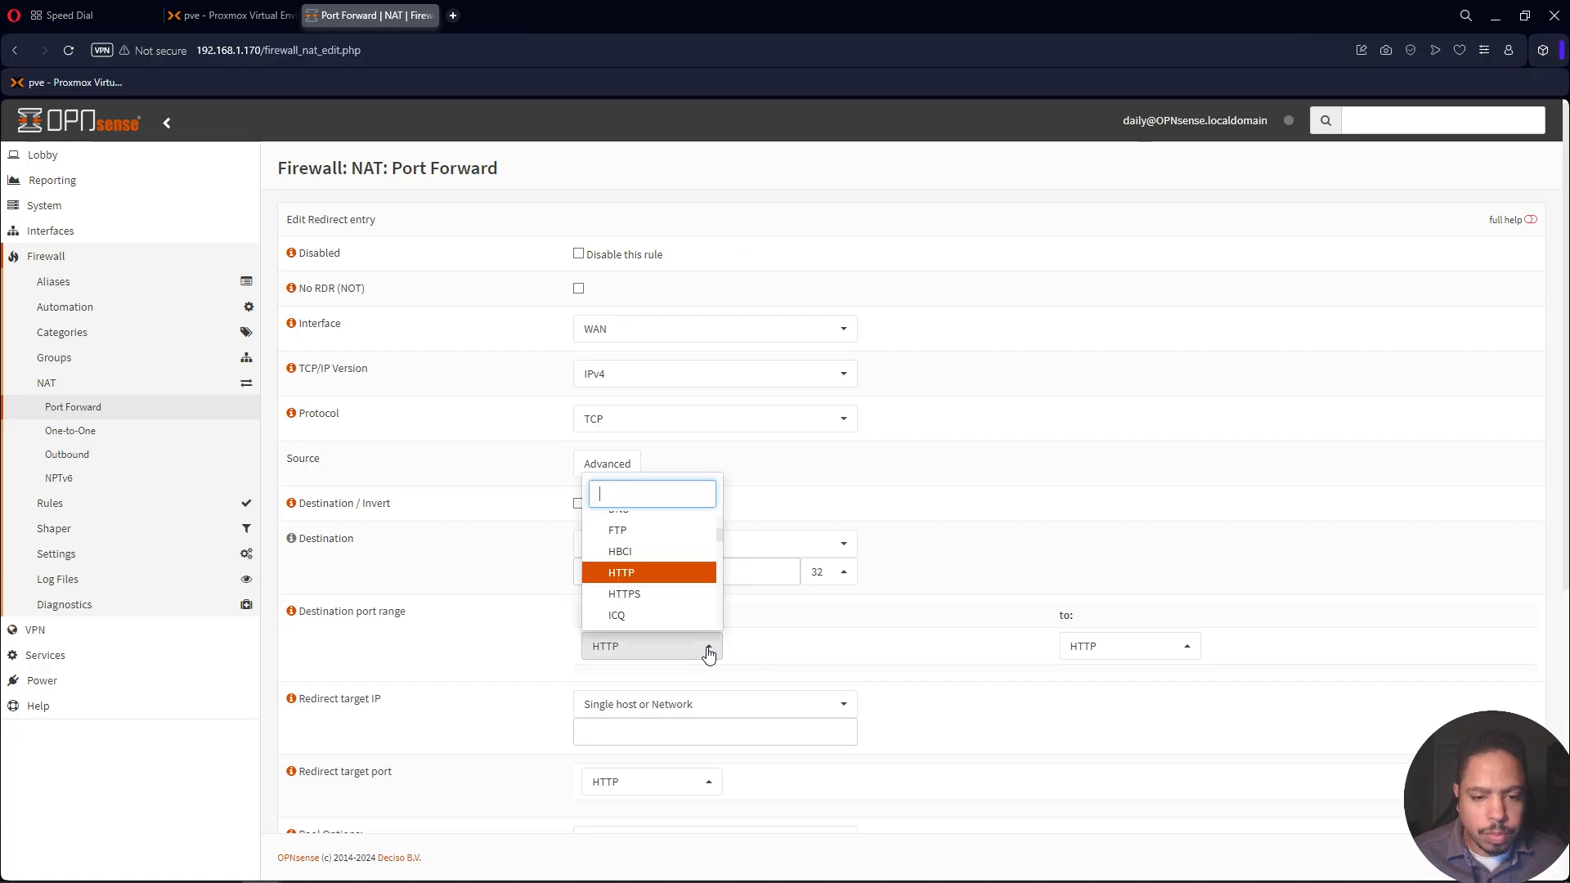
type("ss")
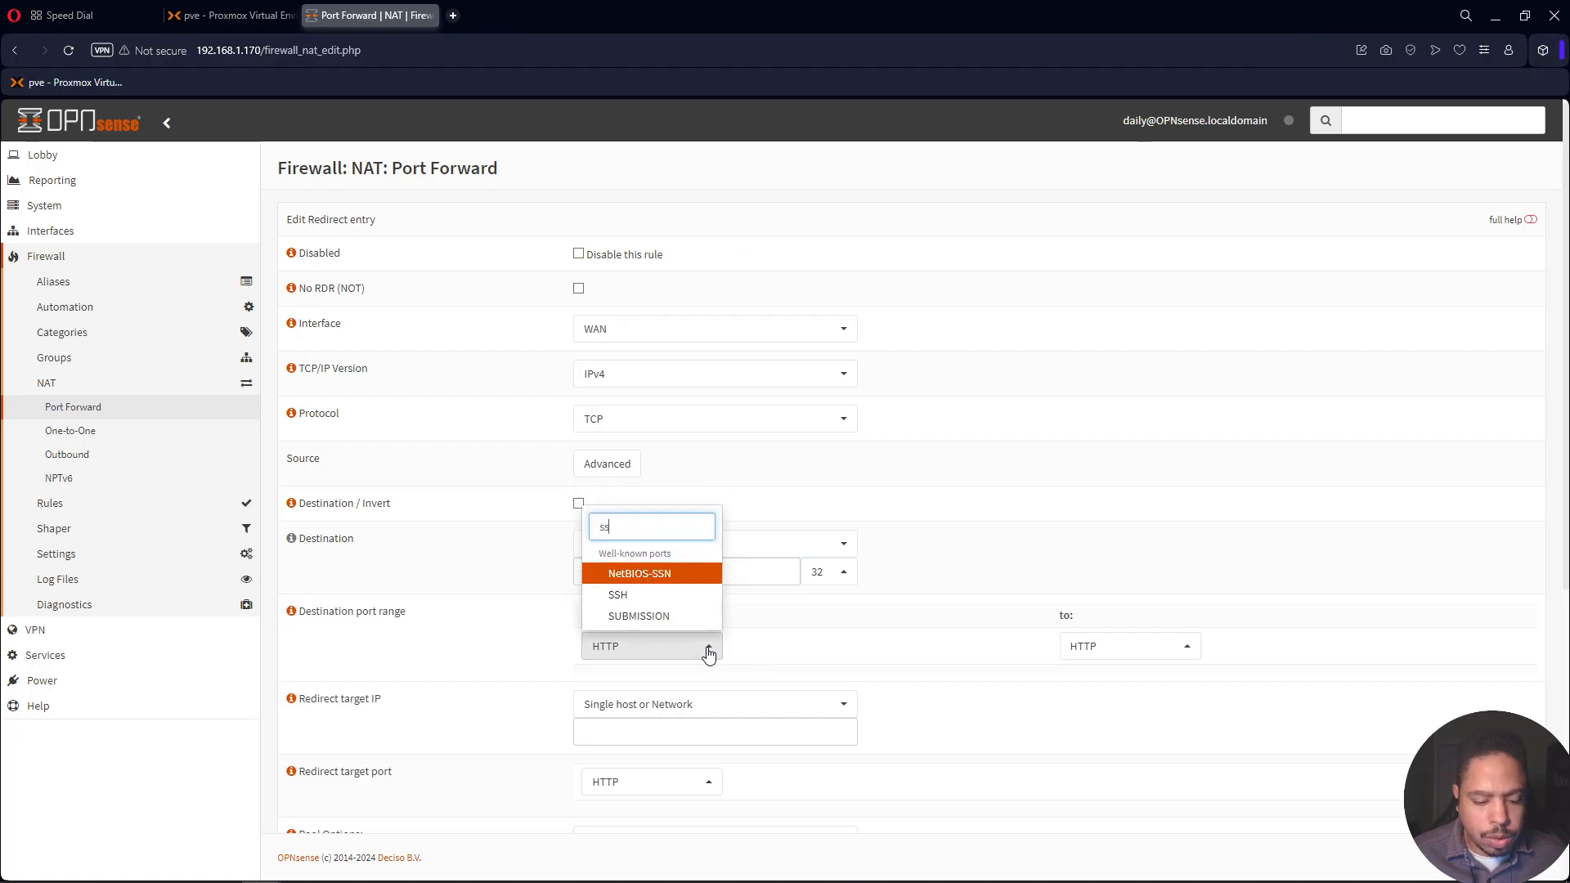
left_click(654, 603)
scroll(793, 715, "down", 1)
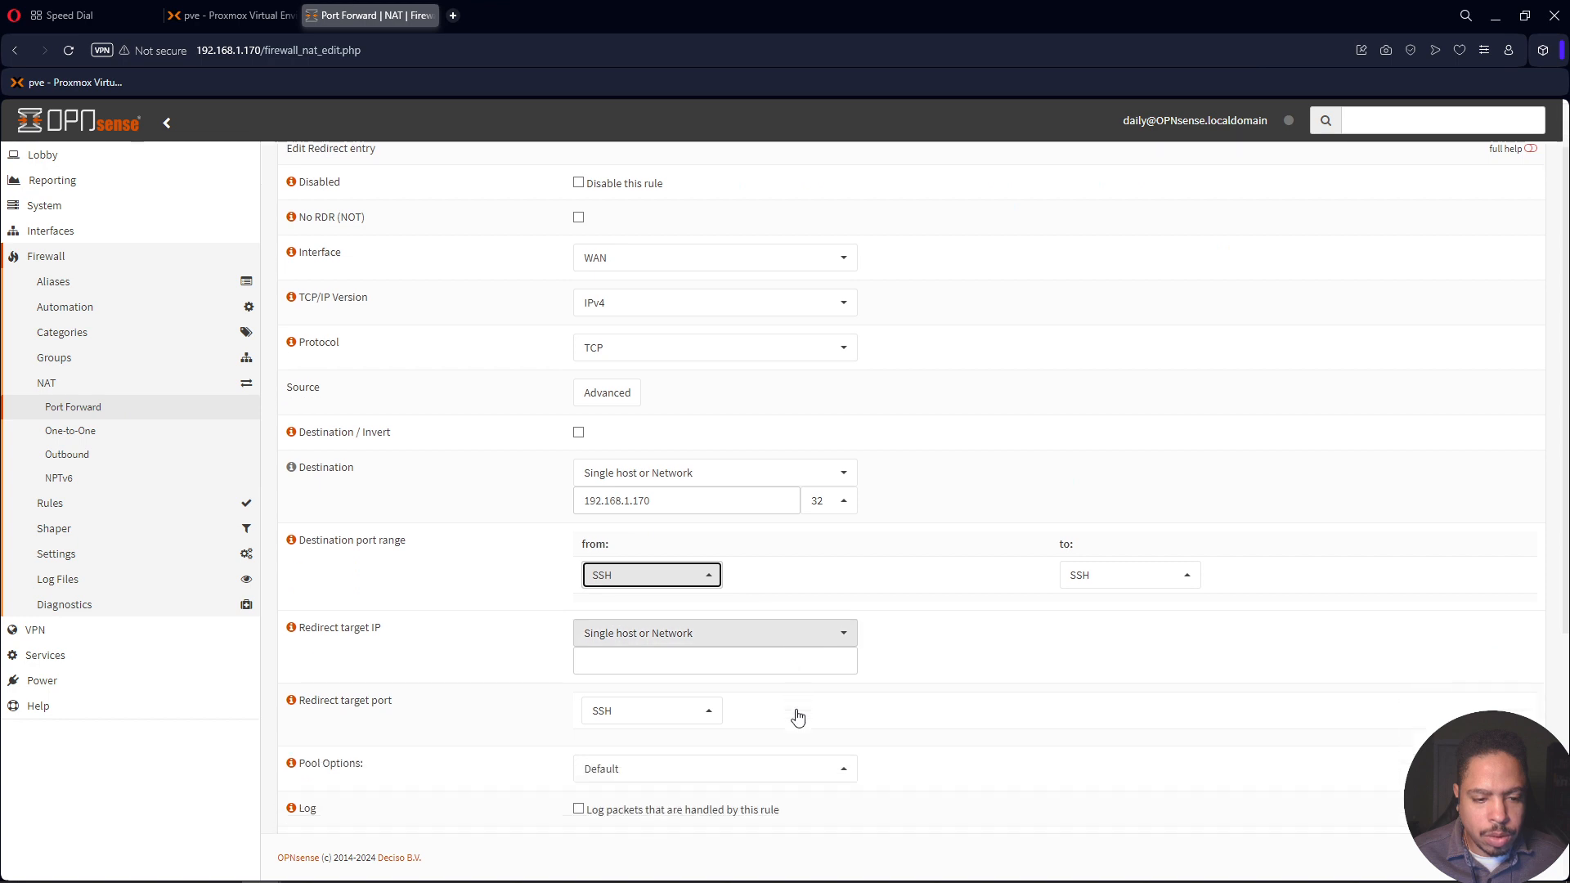
left_click(661, 645)
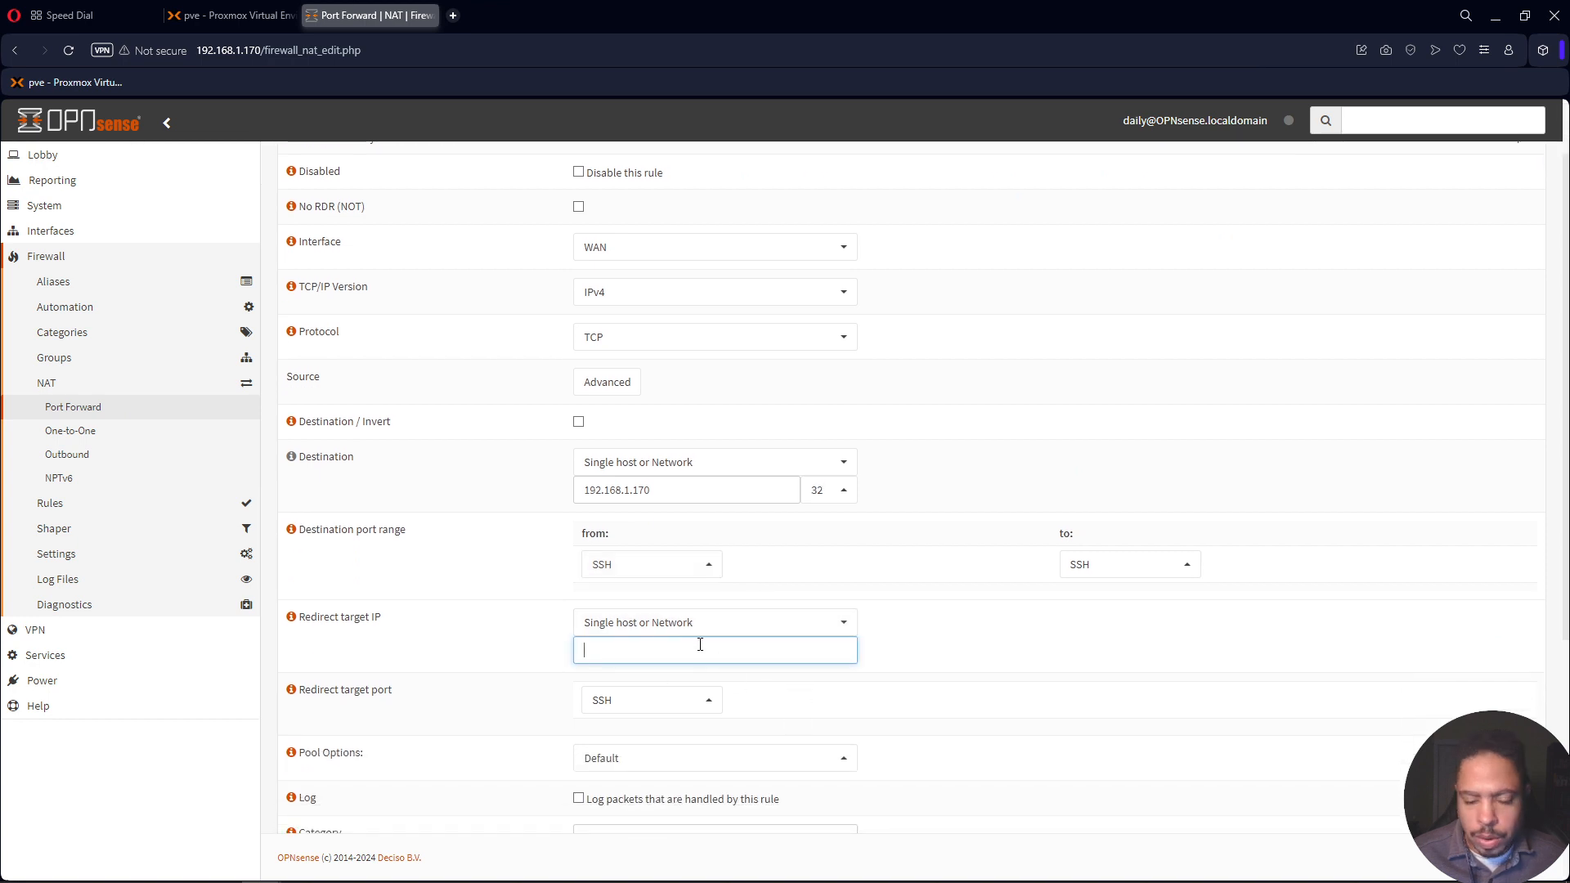
type("192.168")
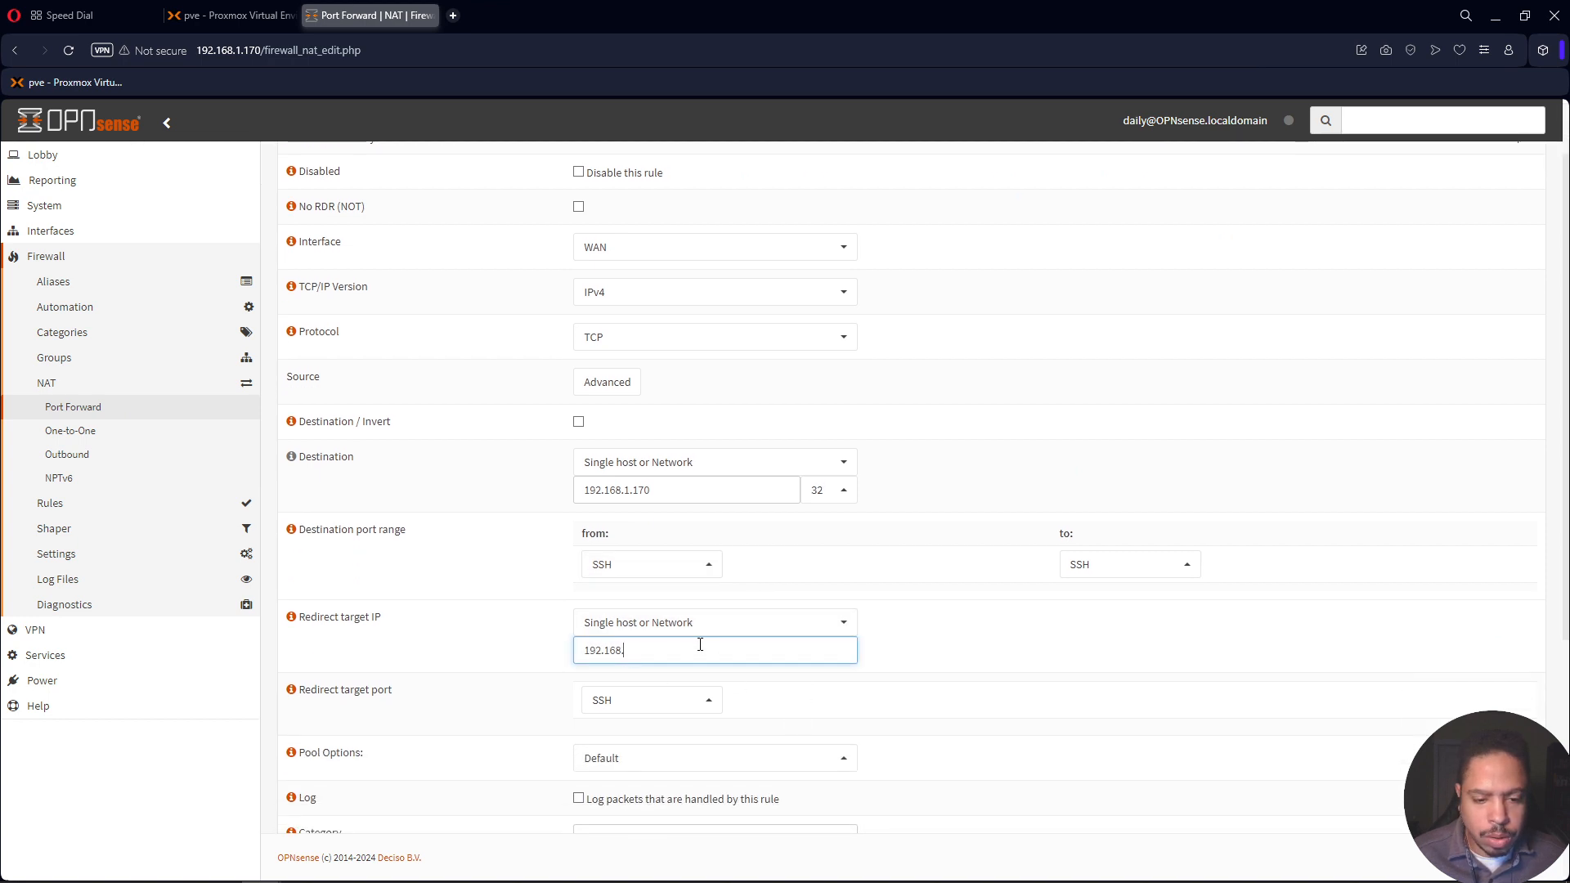
type(".10.100")
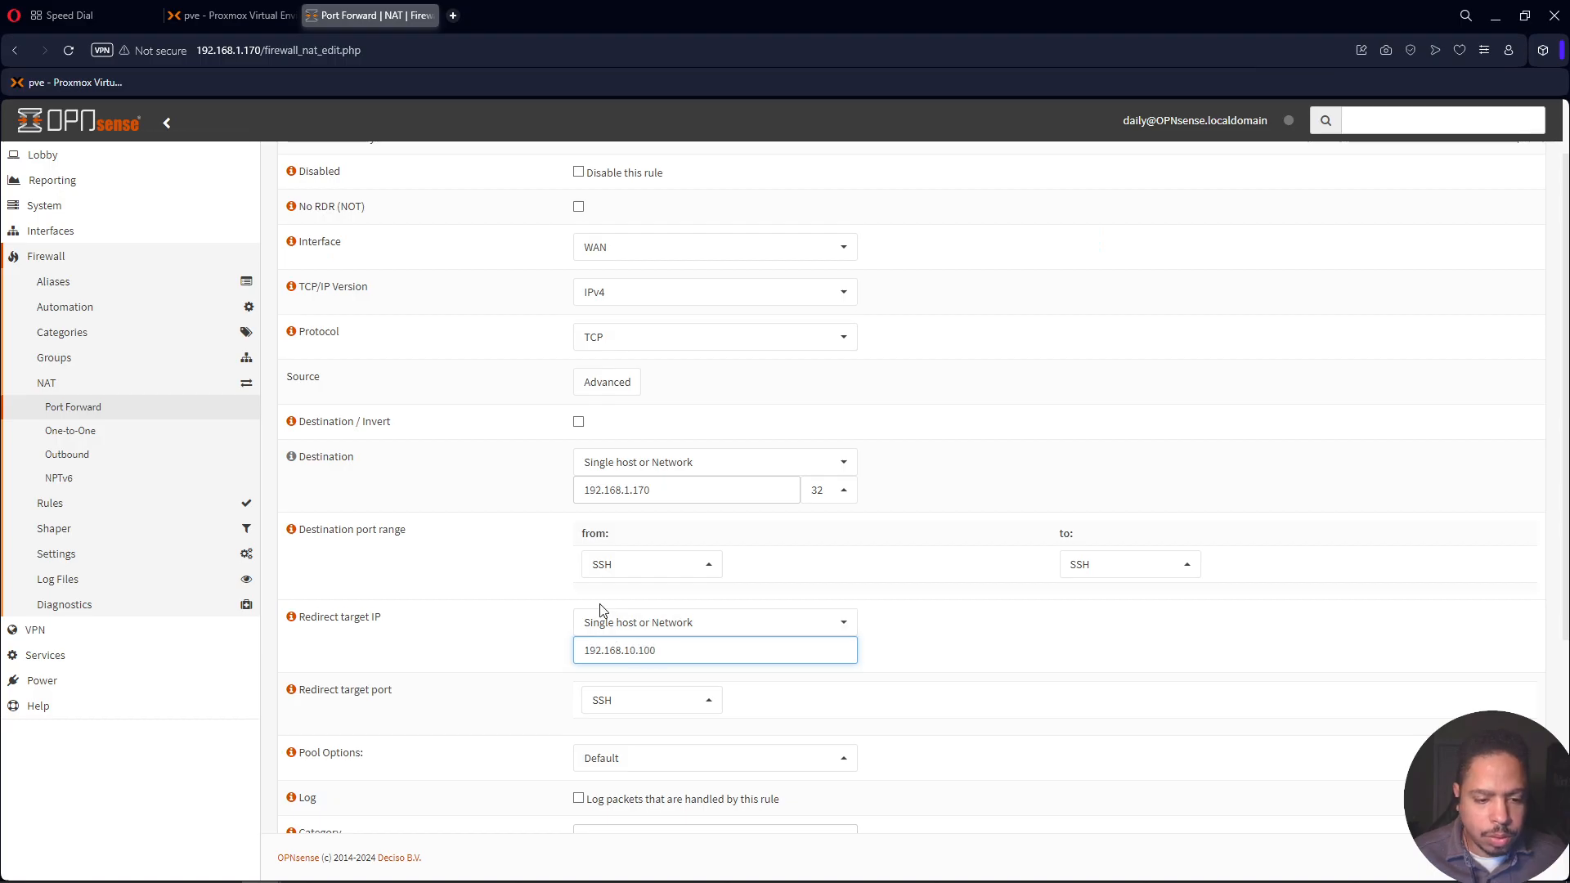
Save the port forward rule with the description SSH PAT and apply the NAT changes.
scroll(697, 643, "down", 2)
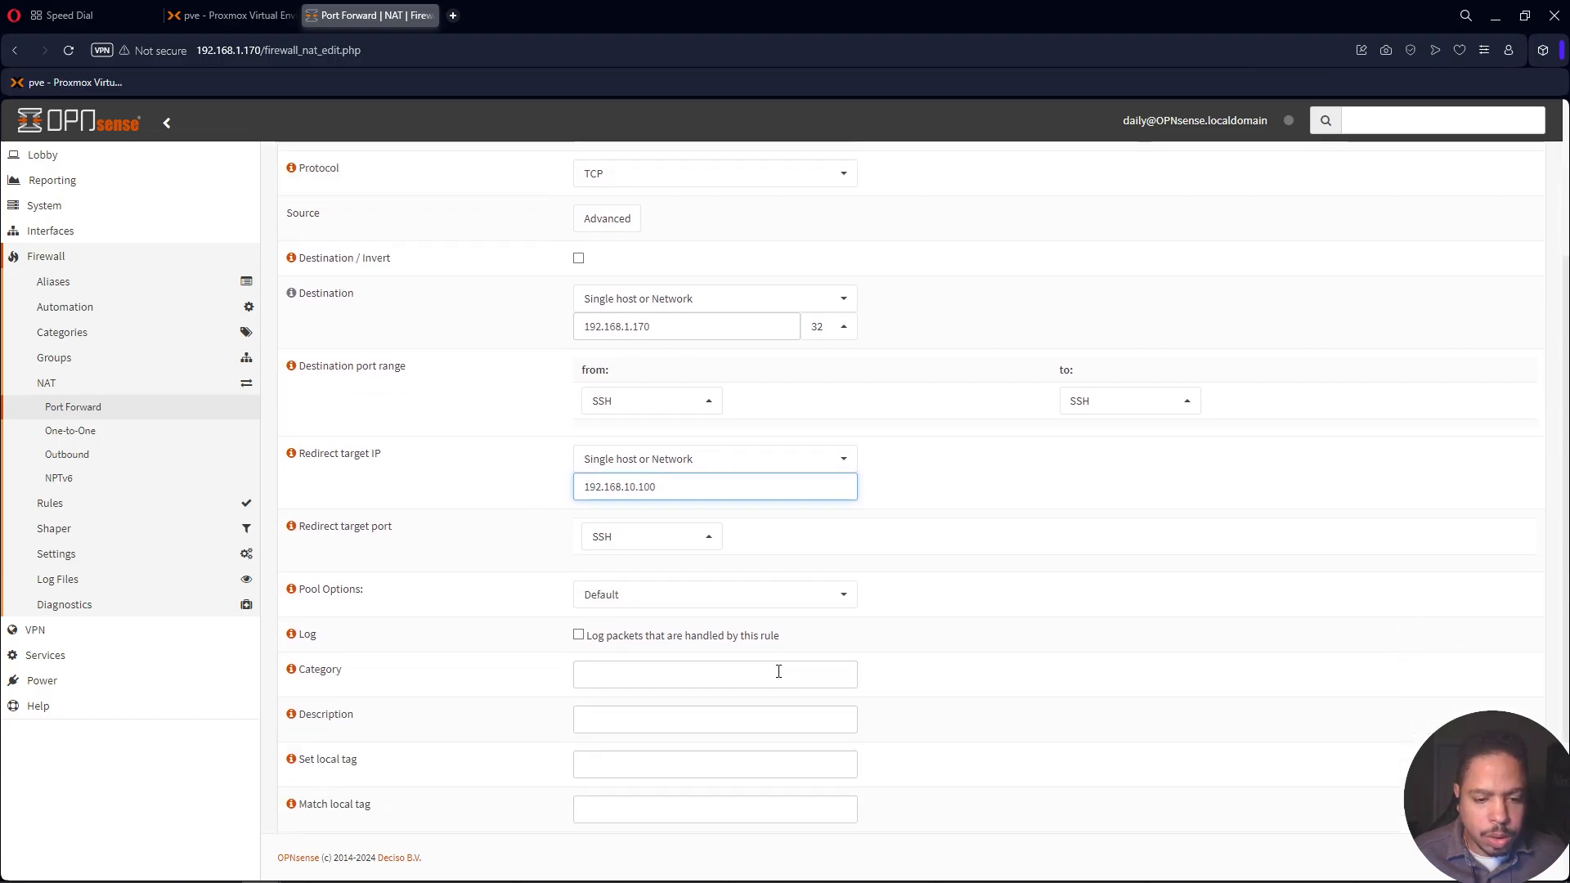
scroll(784, 670, "down", 3)
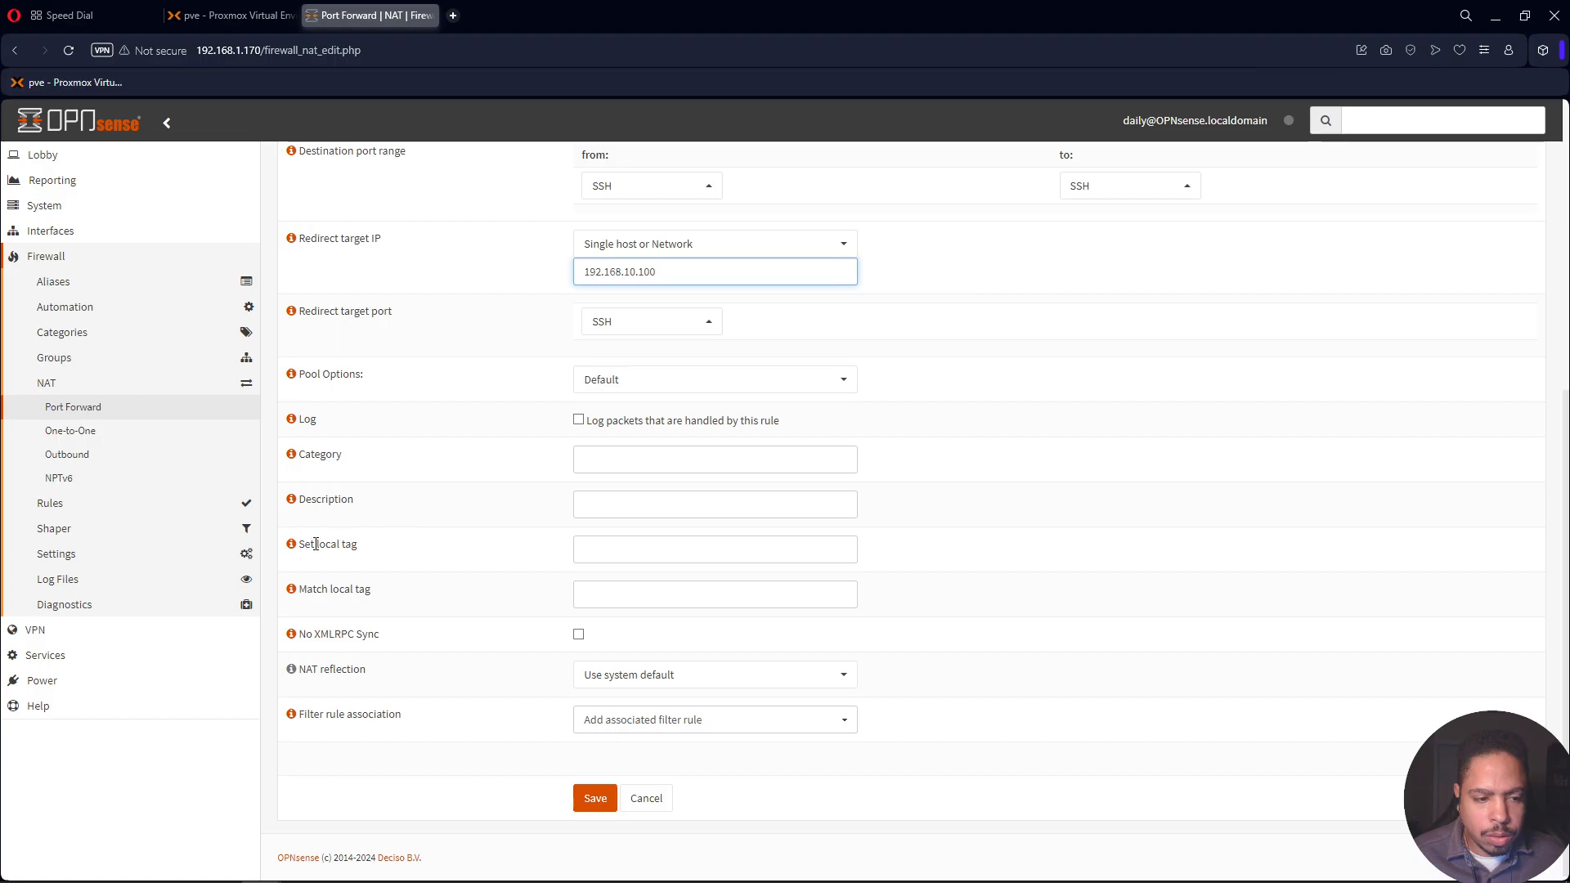
left_click(634, 513)
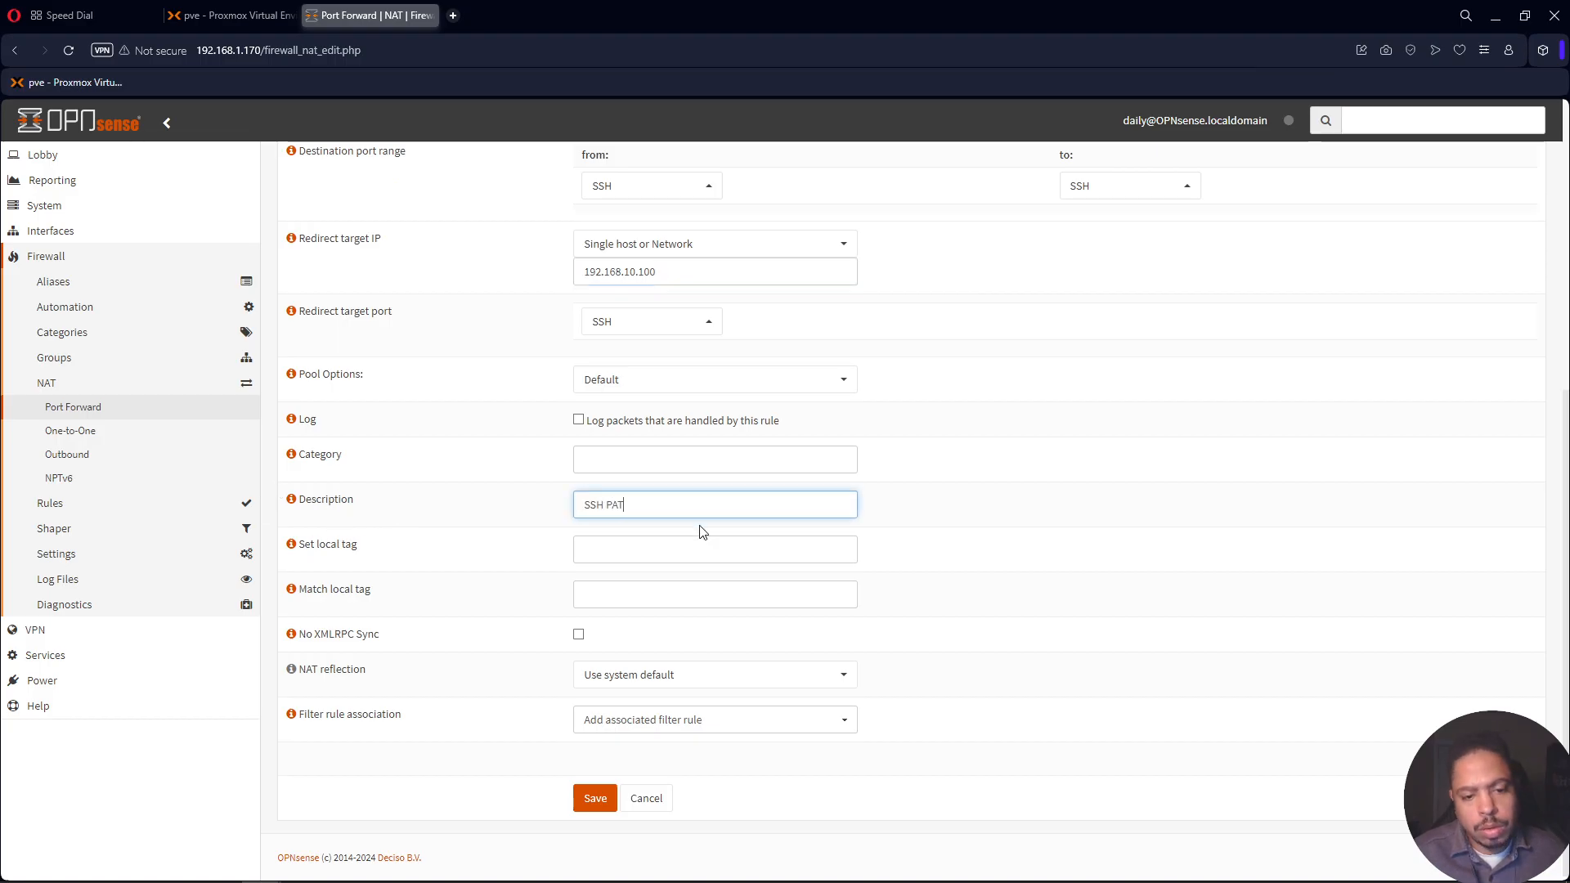
left_click(604, 802)
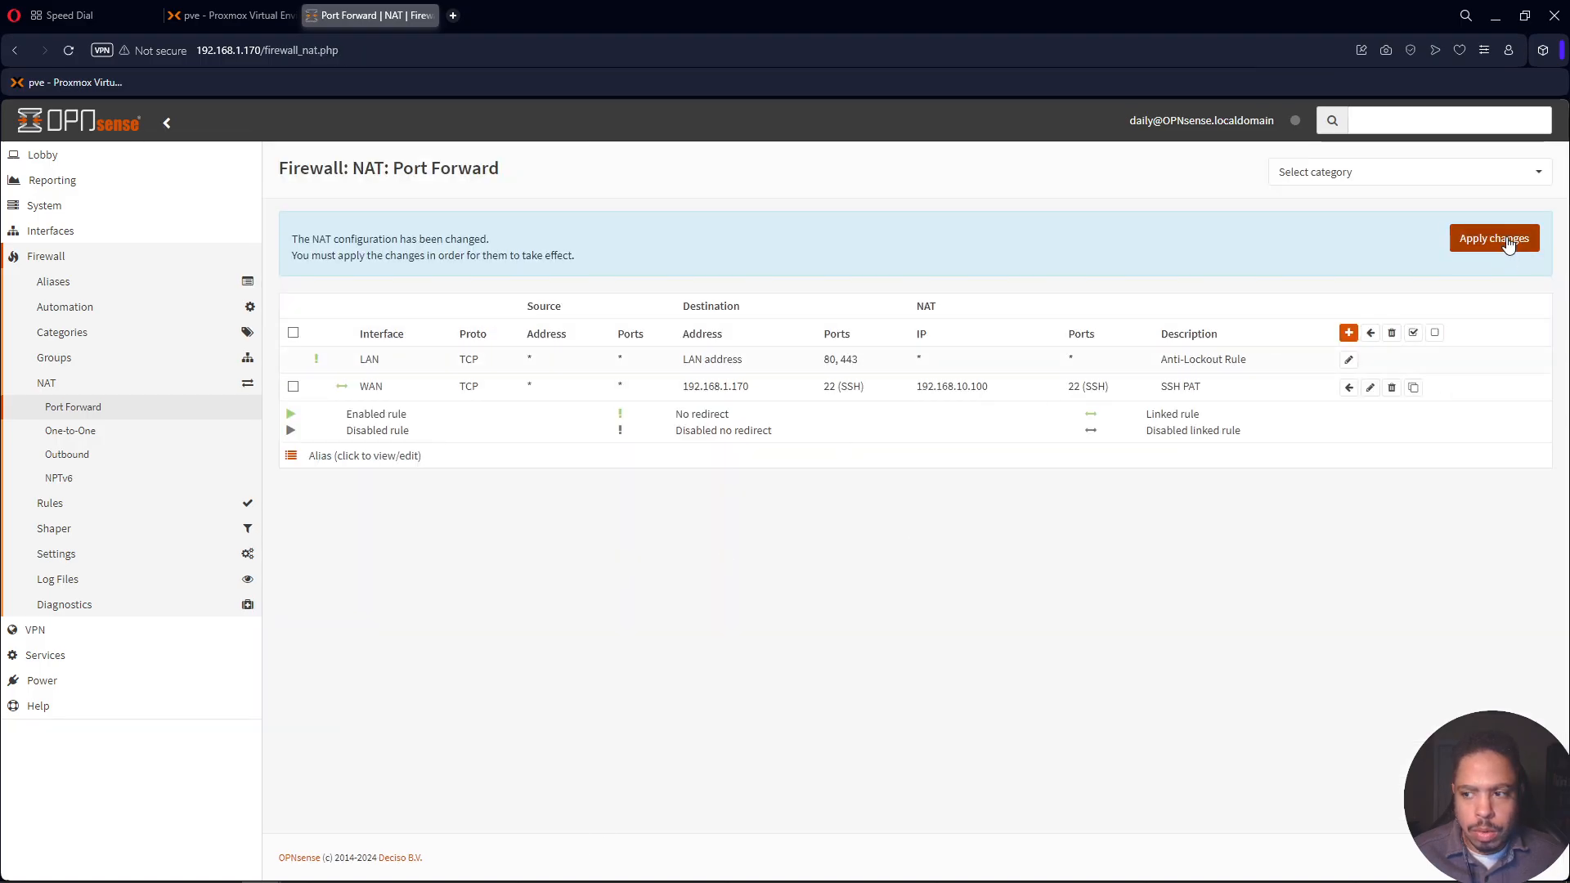
left_click(1509, 240)
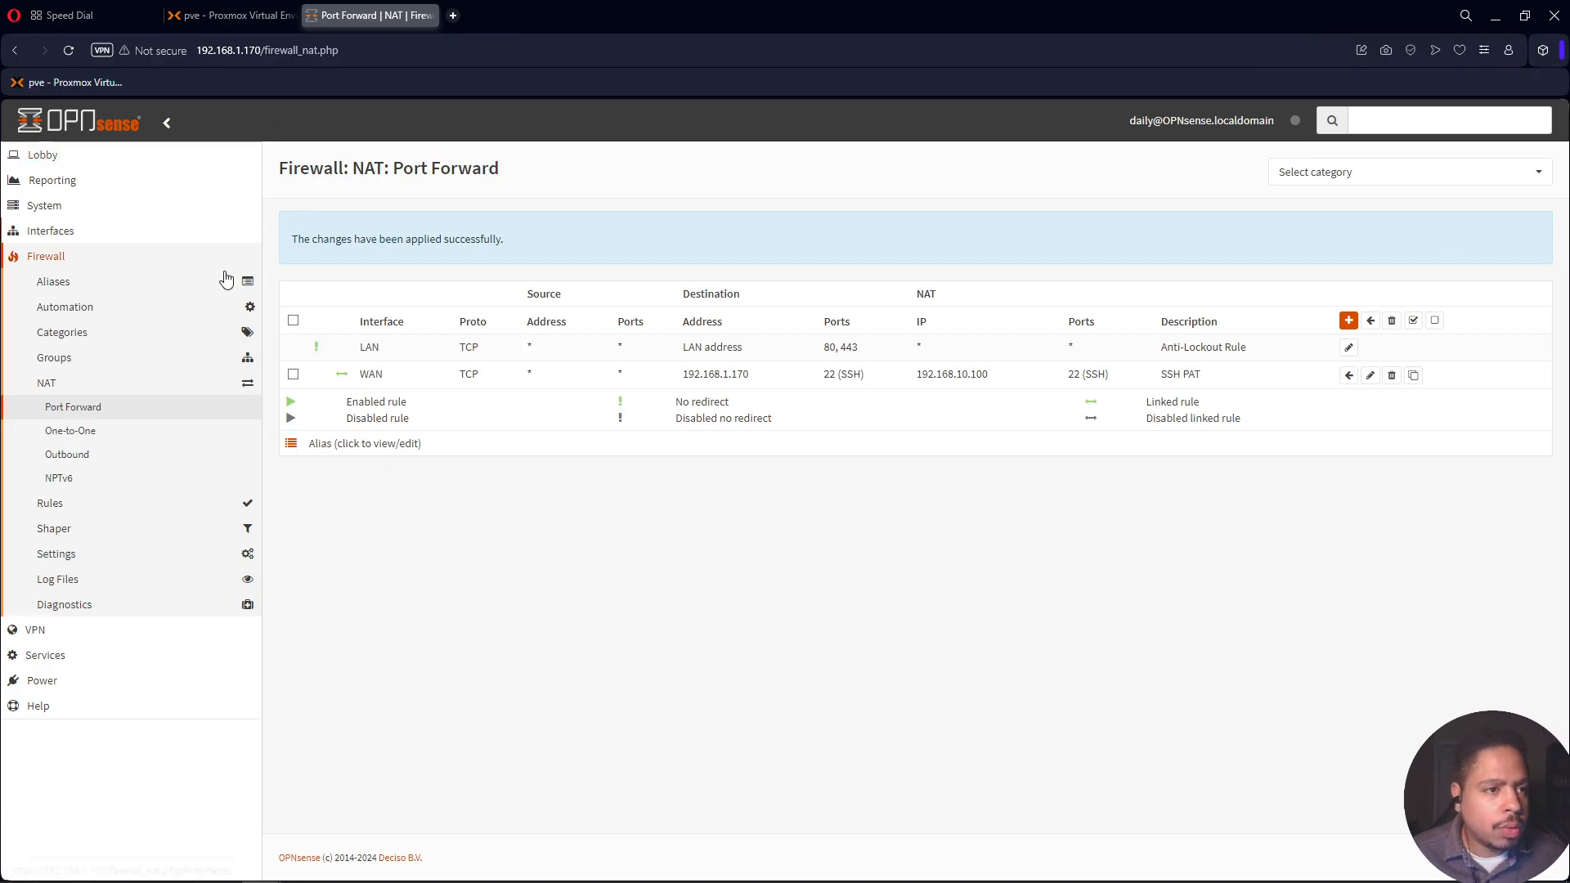
Switch to the Proxmox web interface and examine the vmbr0 and vmbr1 bridges in the pve node's network list.
left_click(259, 17)
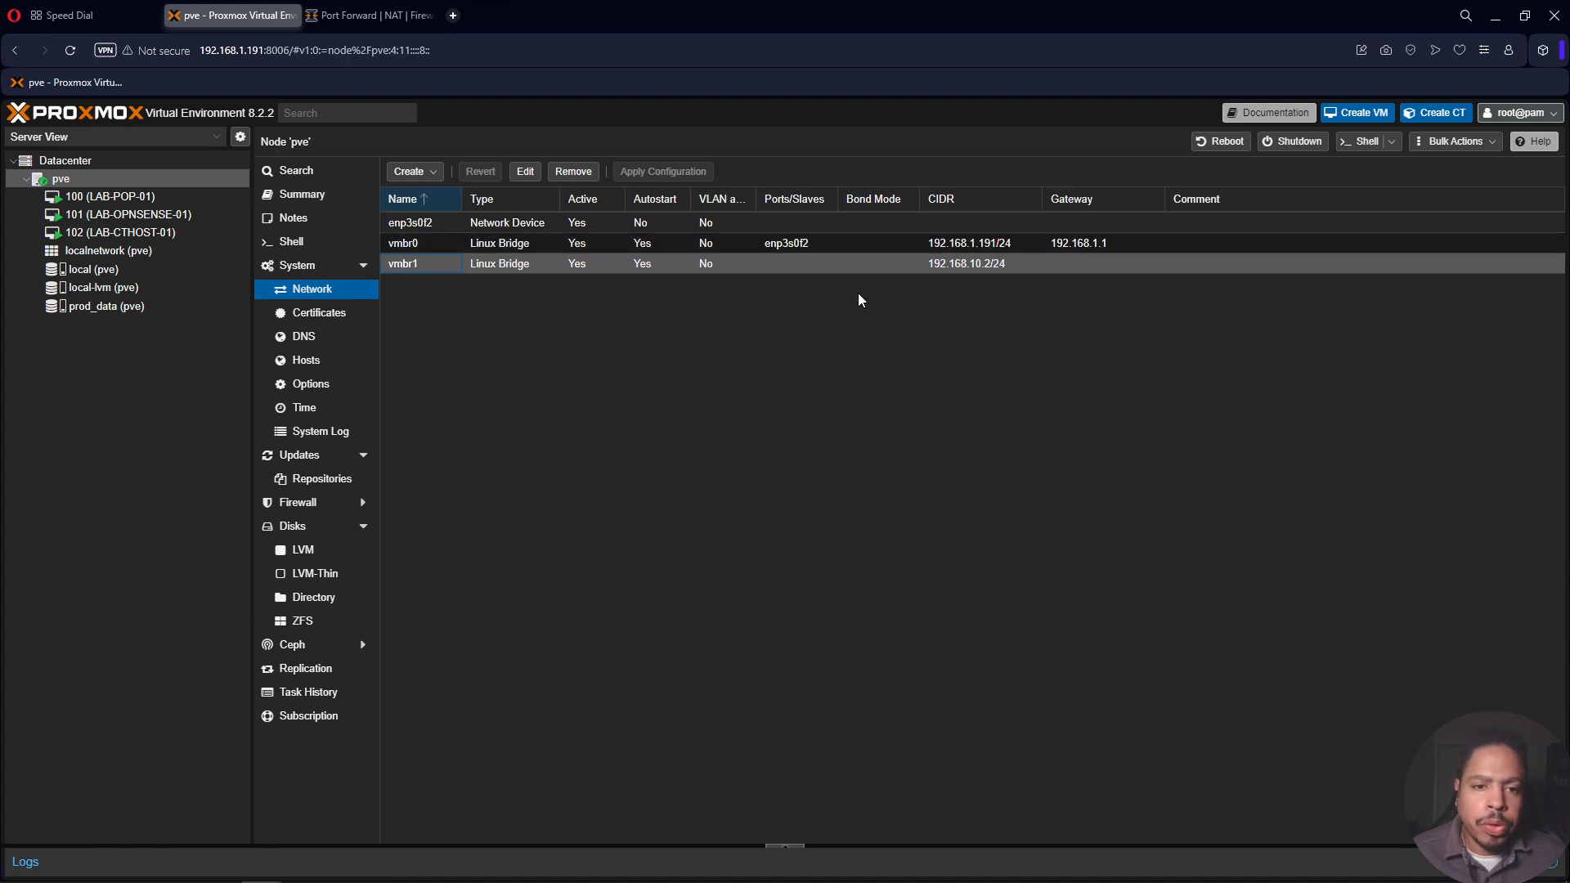
left_click(796, 244)
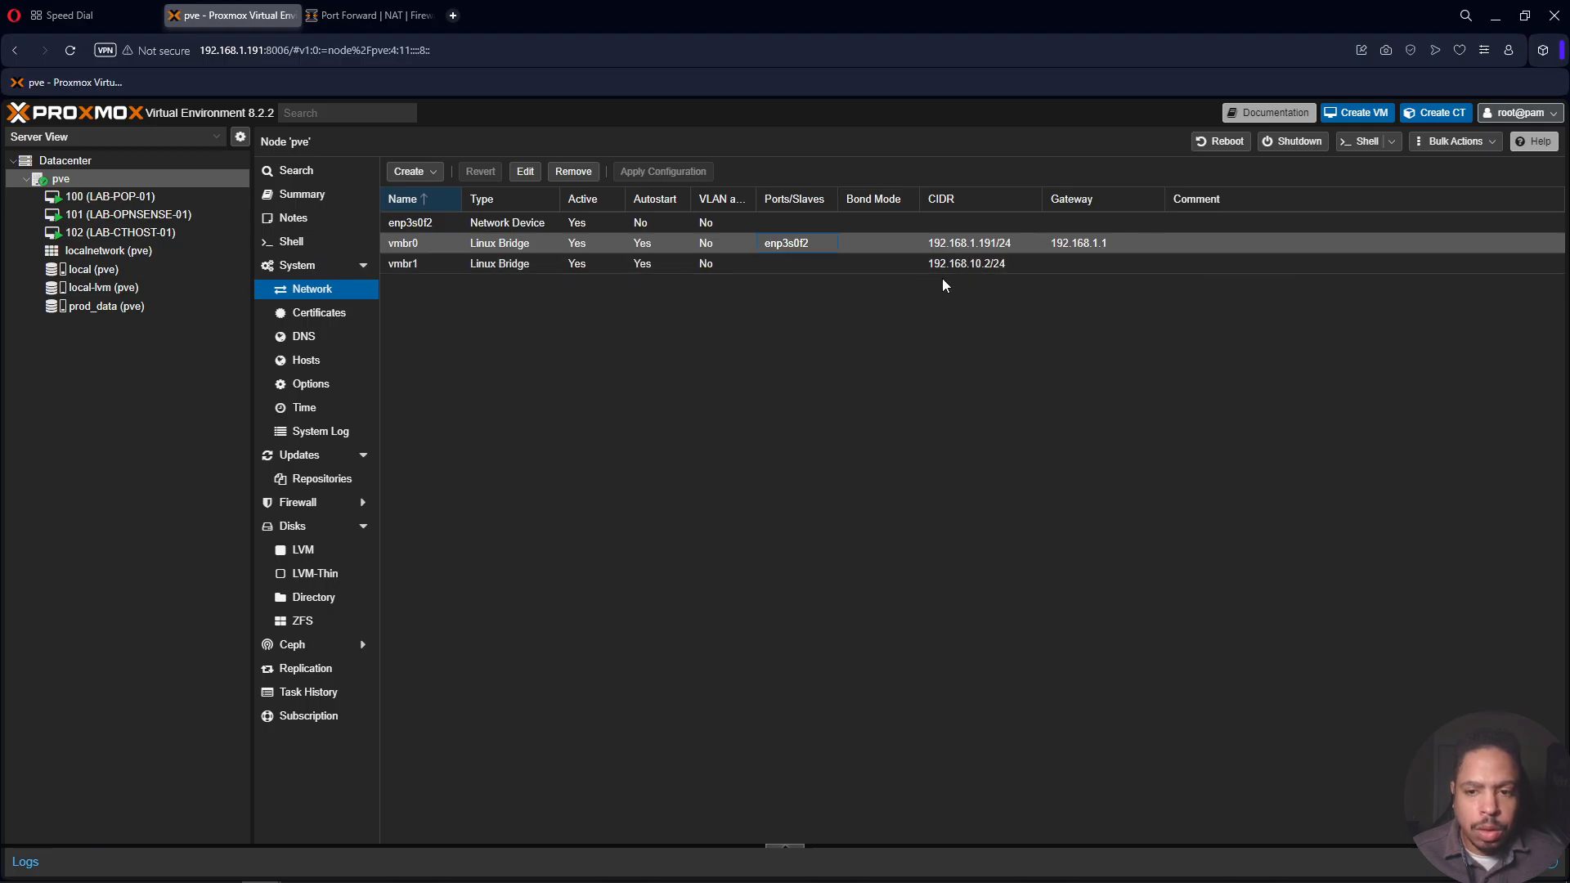
left_click(978, 263)
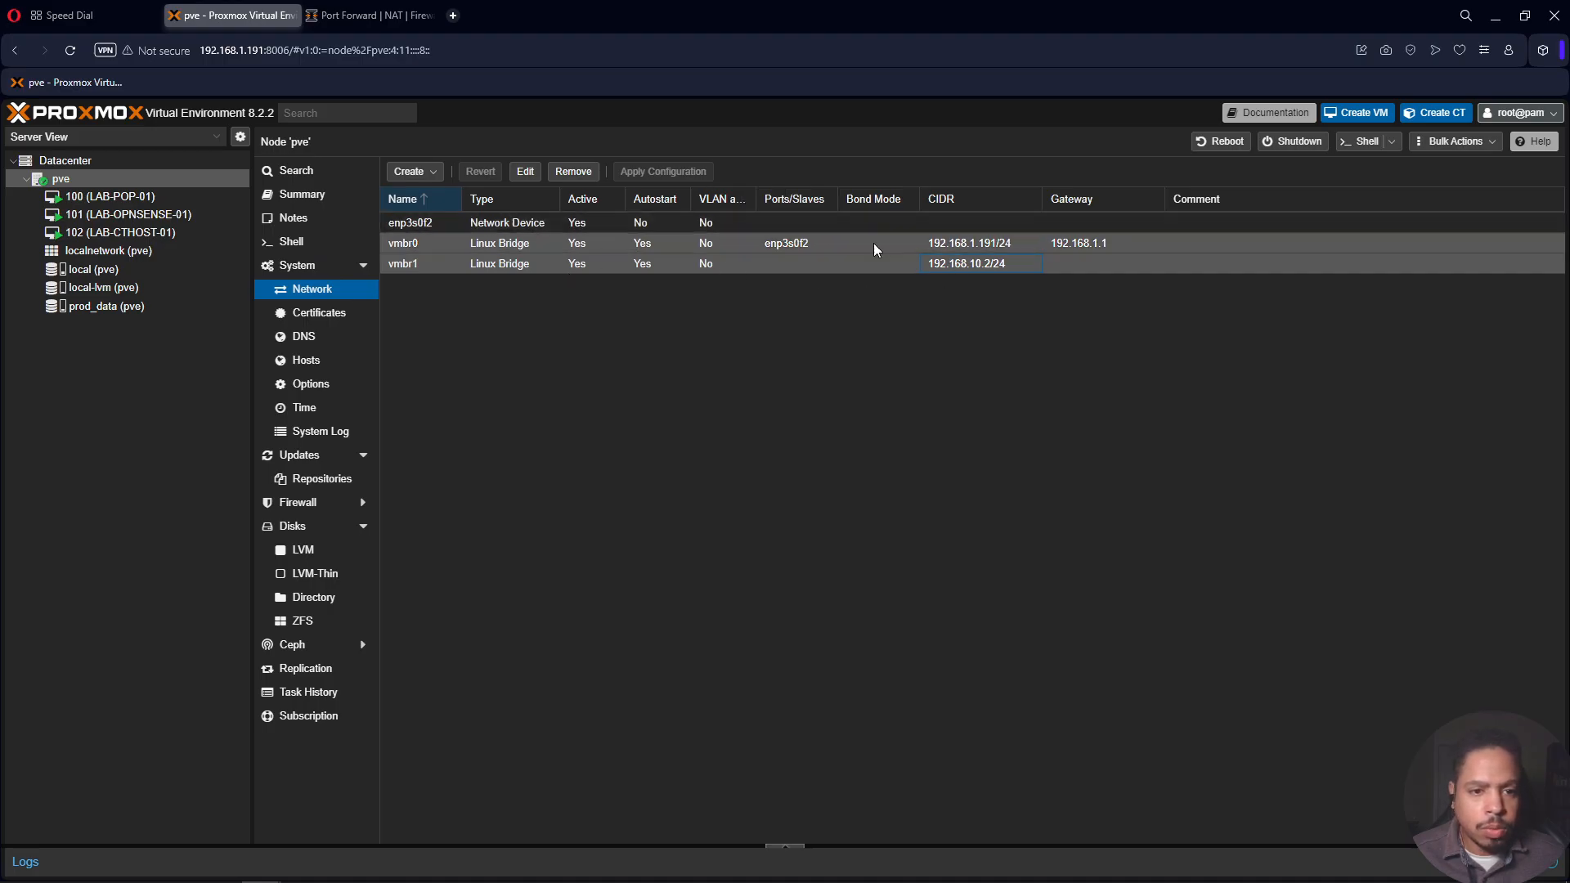
left_click(984, 235)
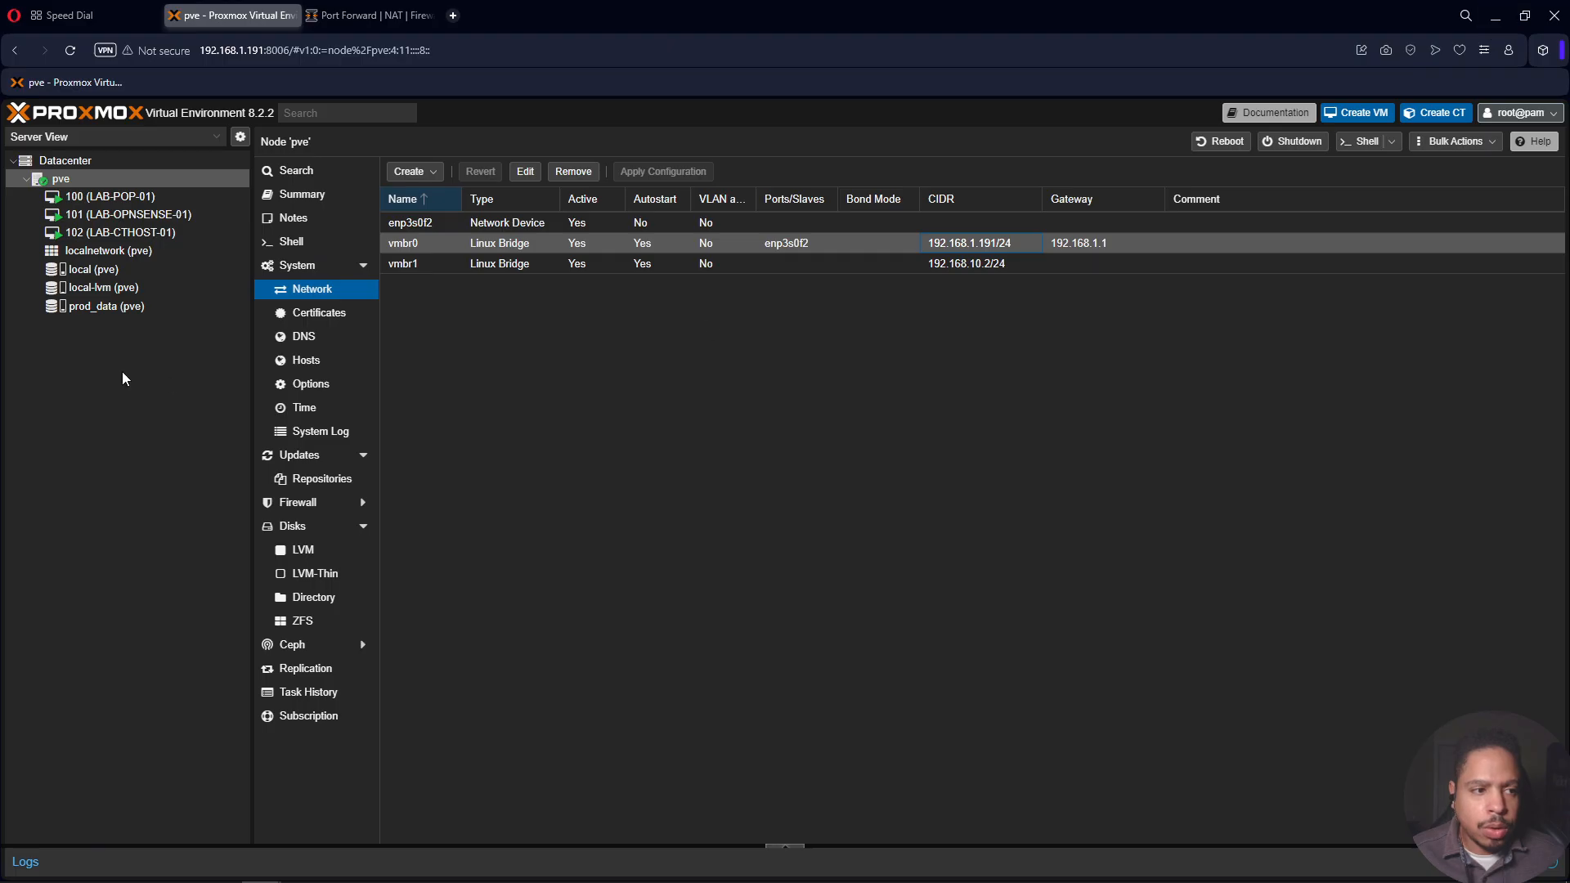
Switch to the Pop!_OS console, list listening TCP sockets with ss -nlt in a cleared terminal, and highlight the IPv4 port 22 entry.
left_click(1504, 27)
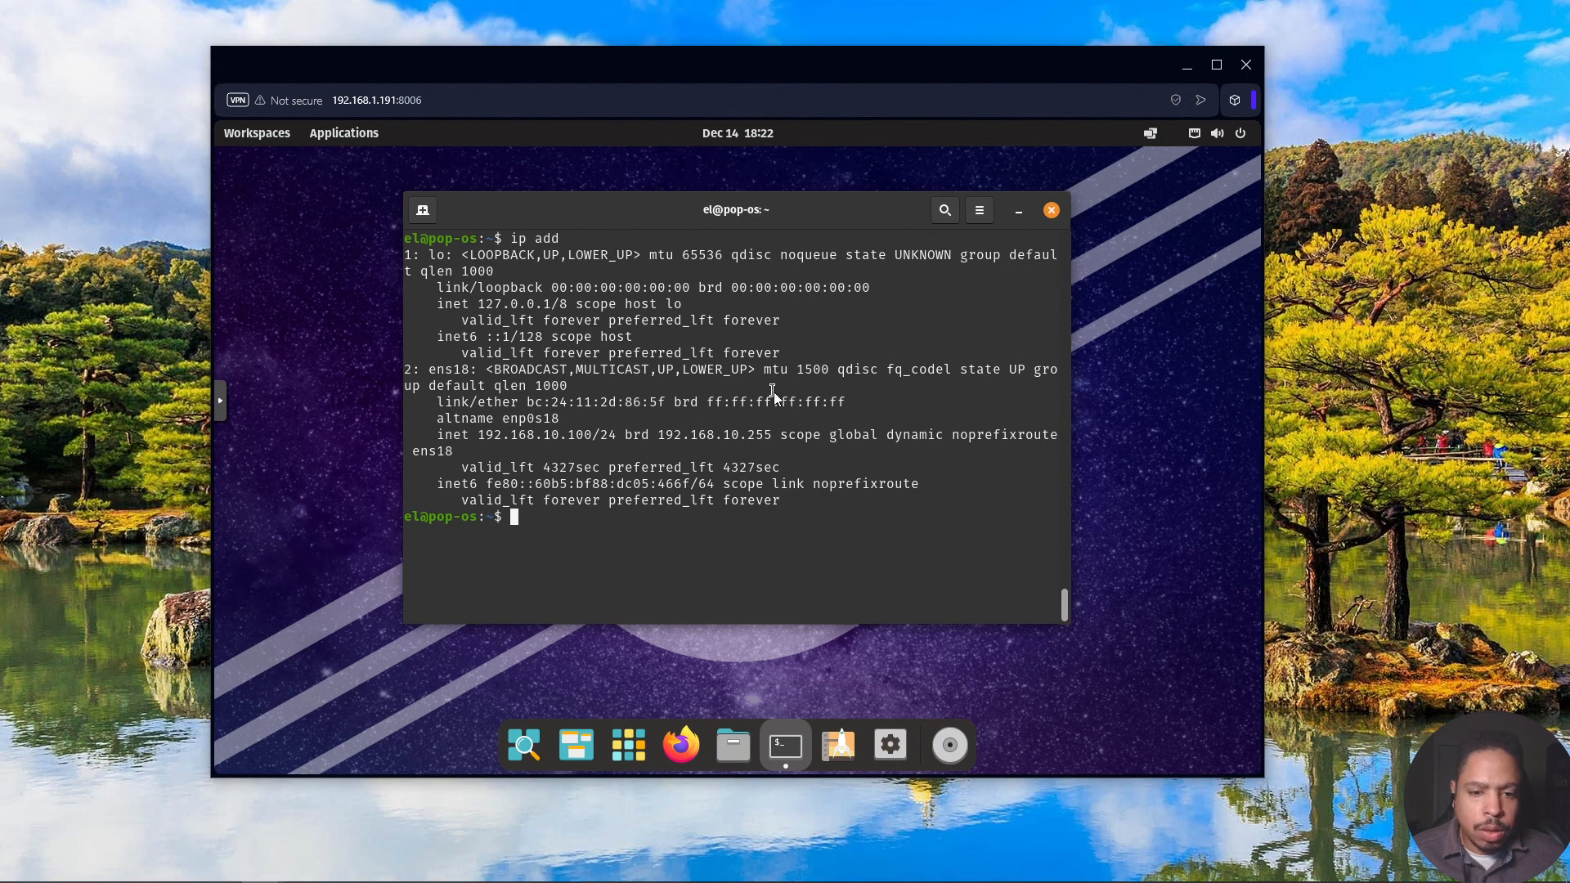
key("ctrl+l")
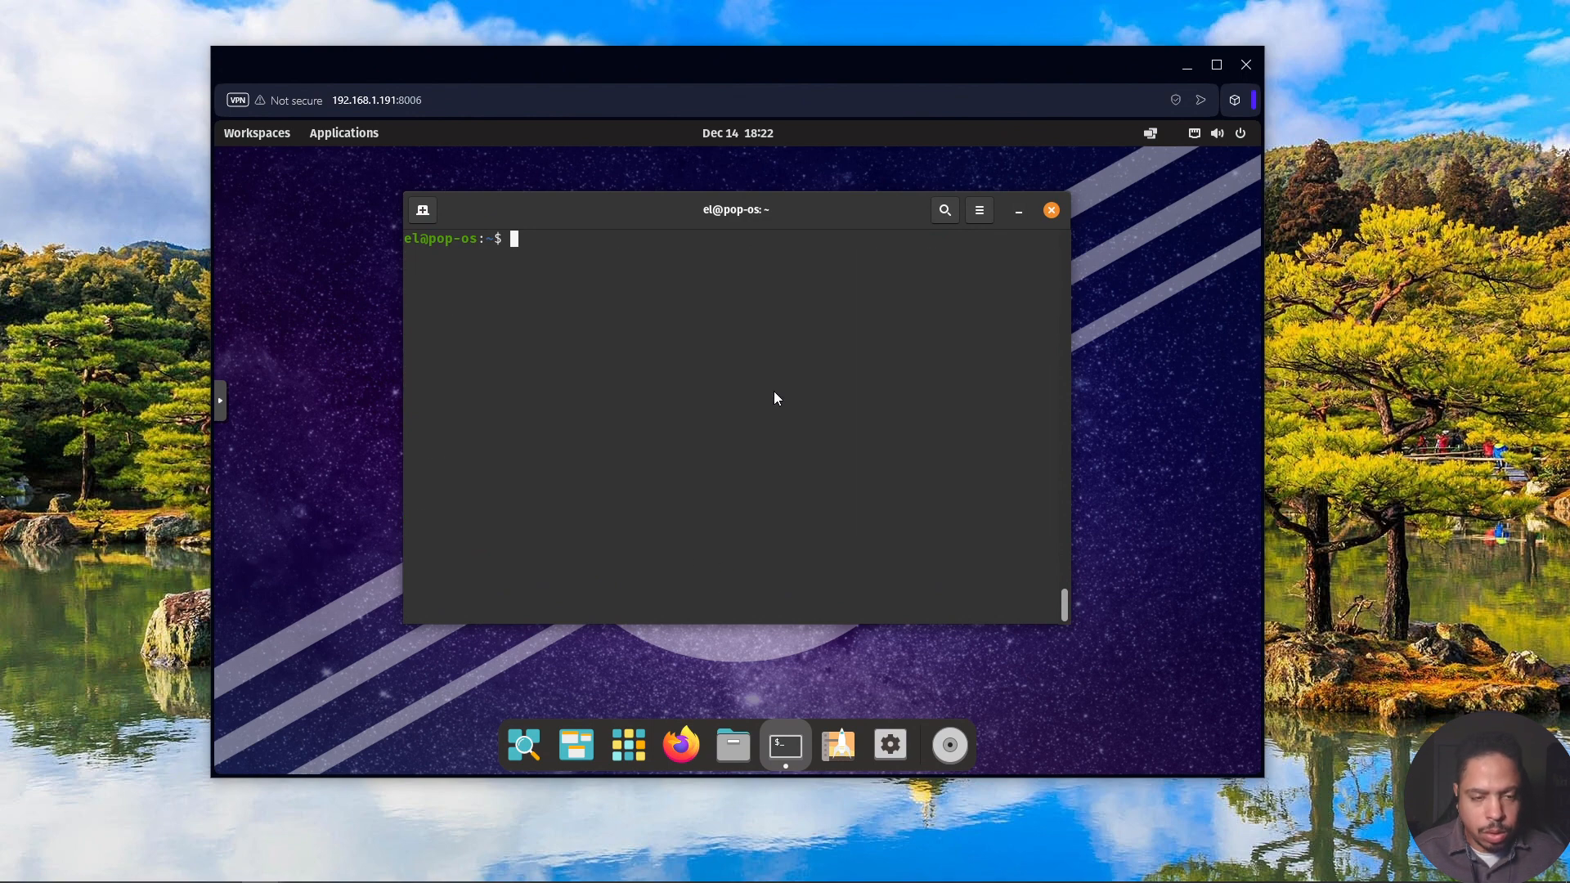
type("ss -")
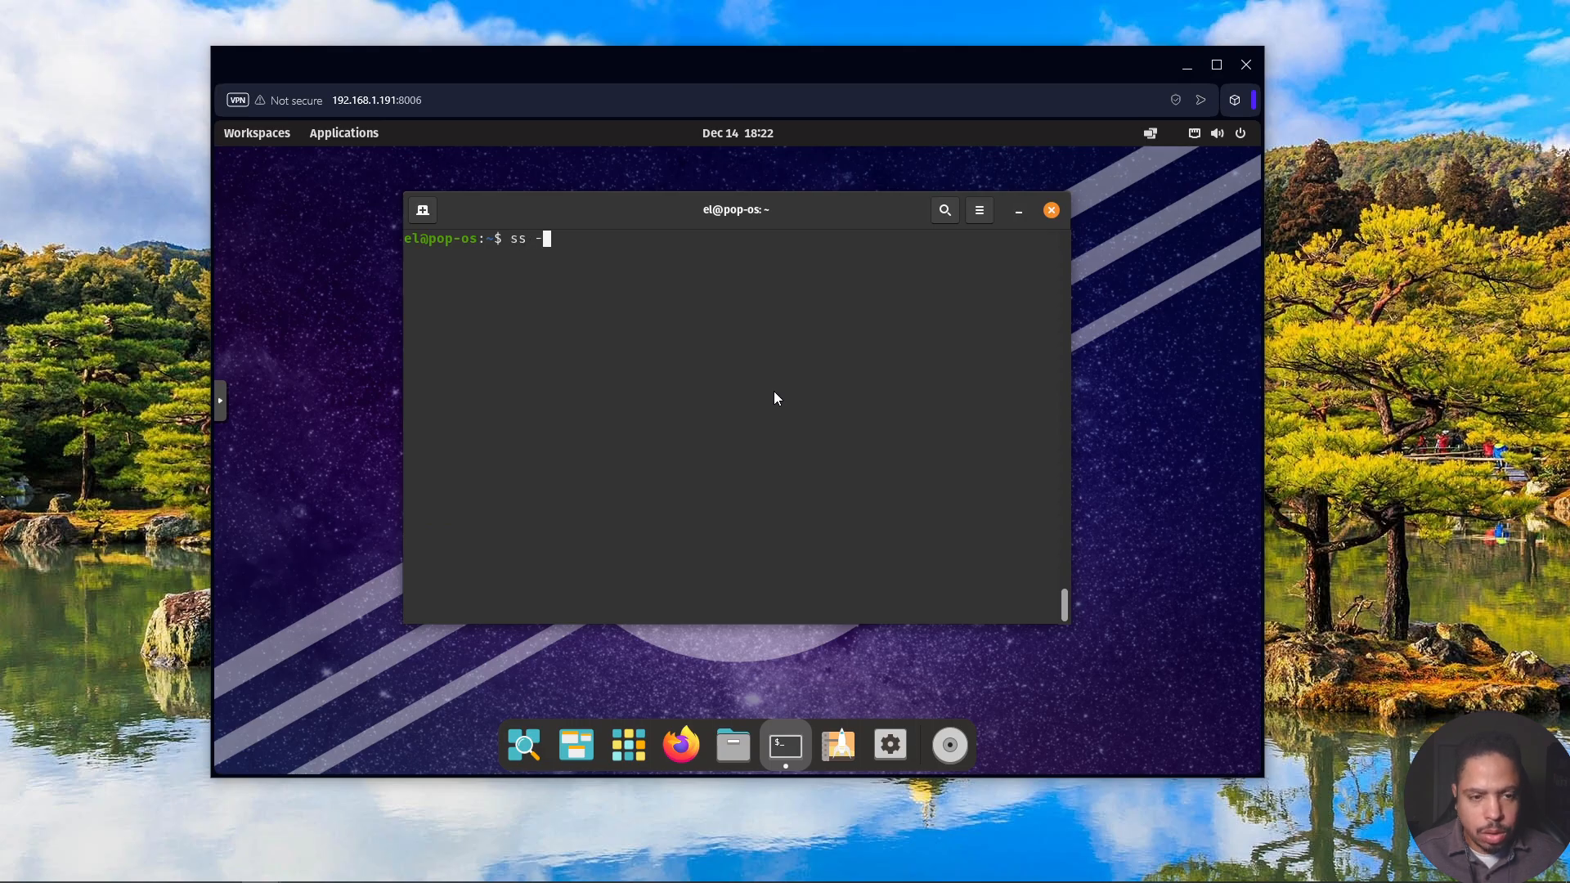
type("nlt")
key("Return")
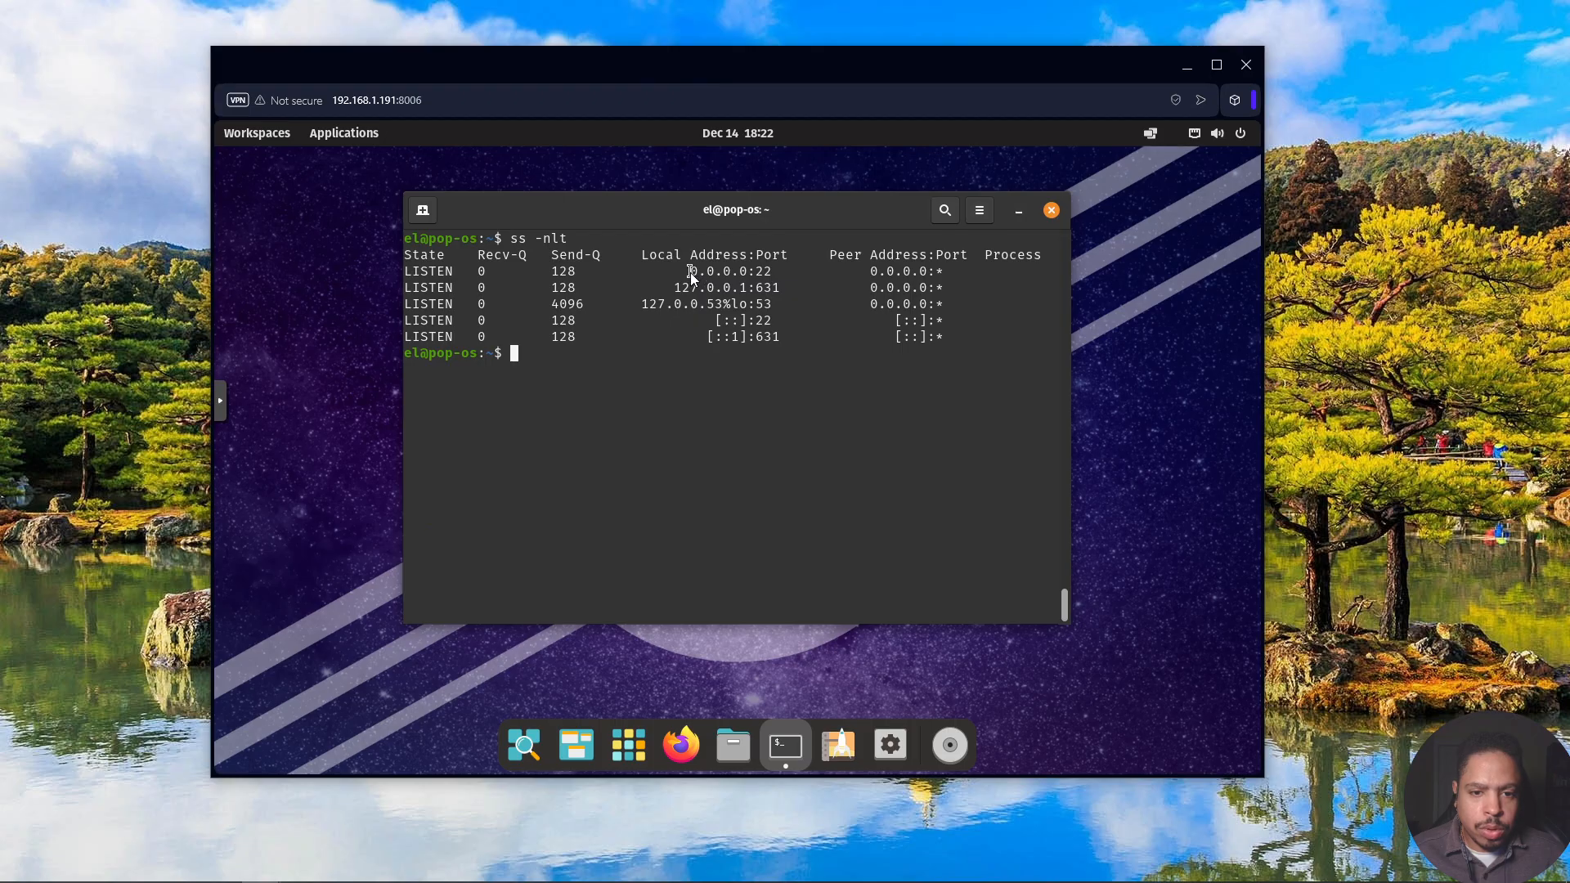
left_click_drag(690, 273, 979, 278)
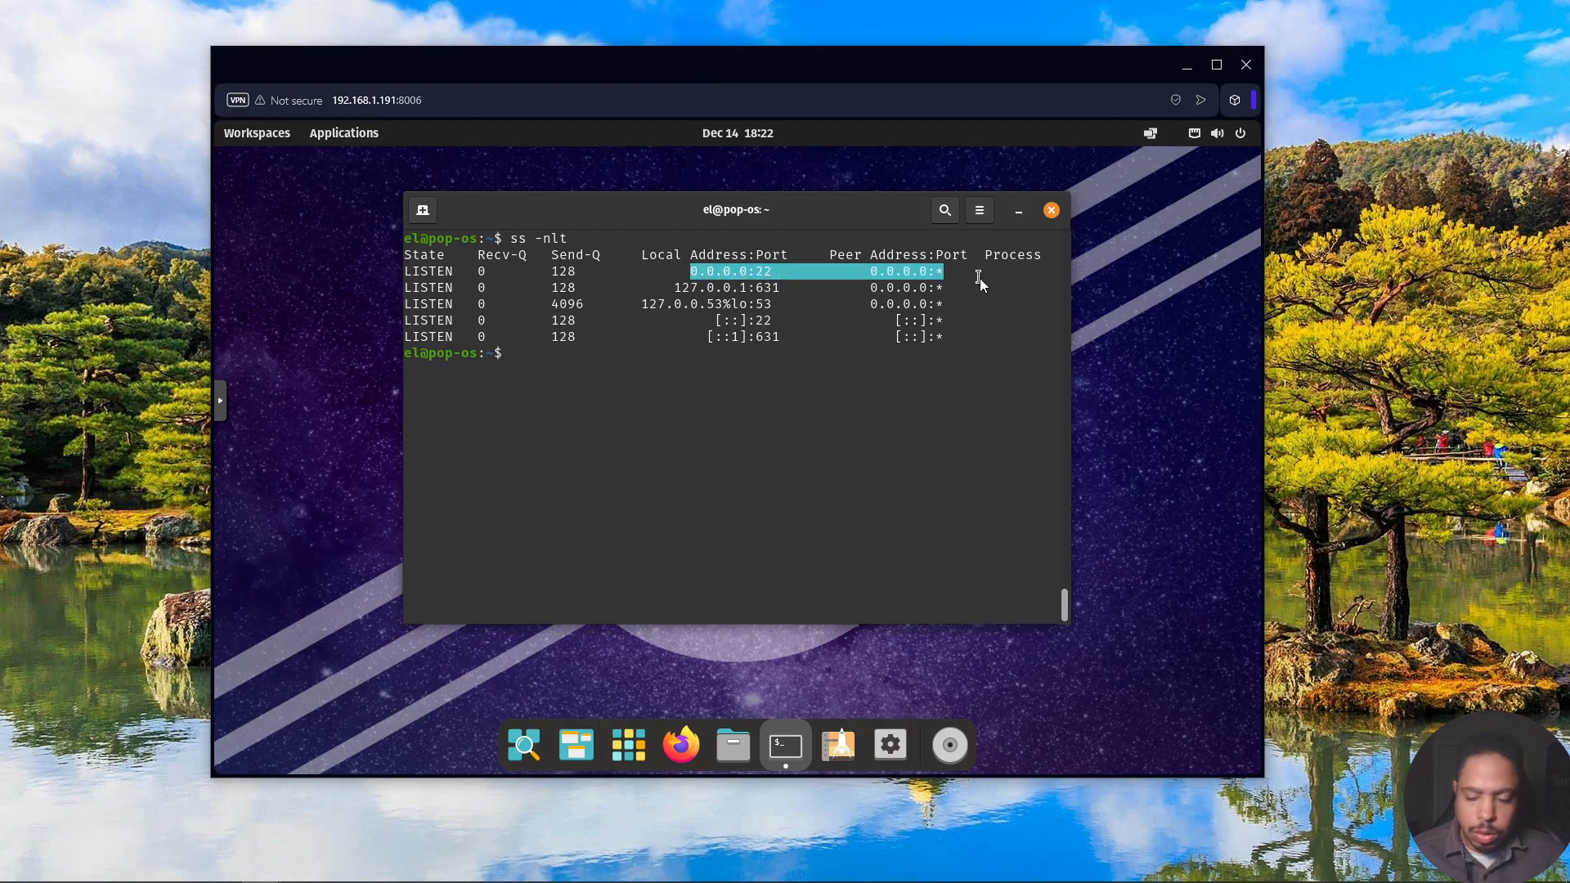
List the TCP sockets by service name with ss -lta, highlight the IPv4 ssh entry, and clear the terminal.
key("Up")
type("a")
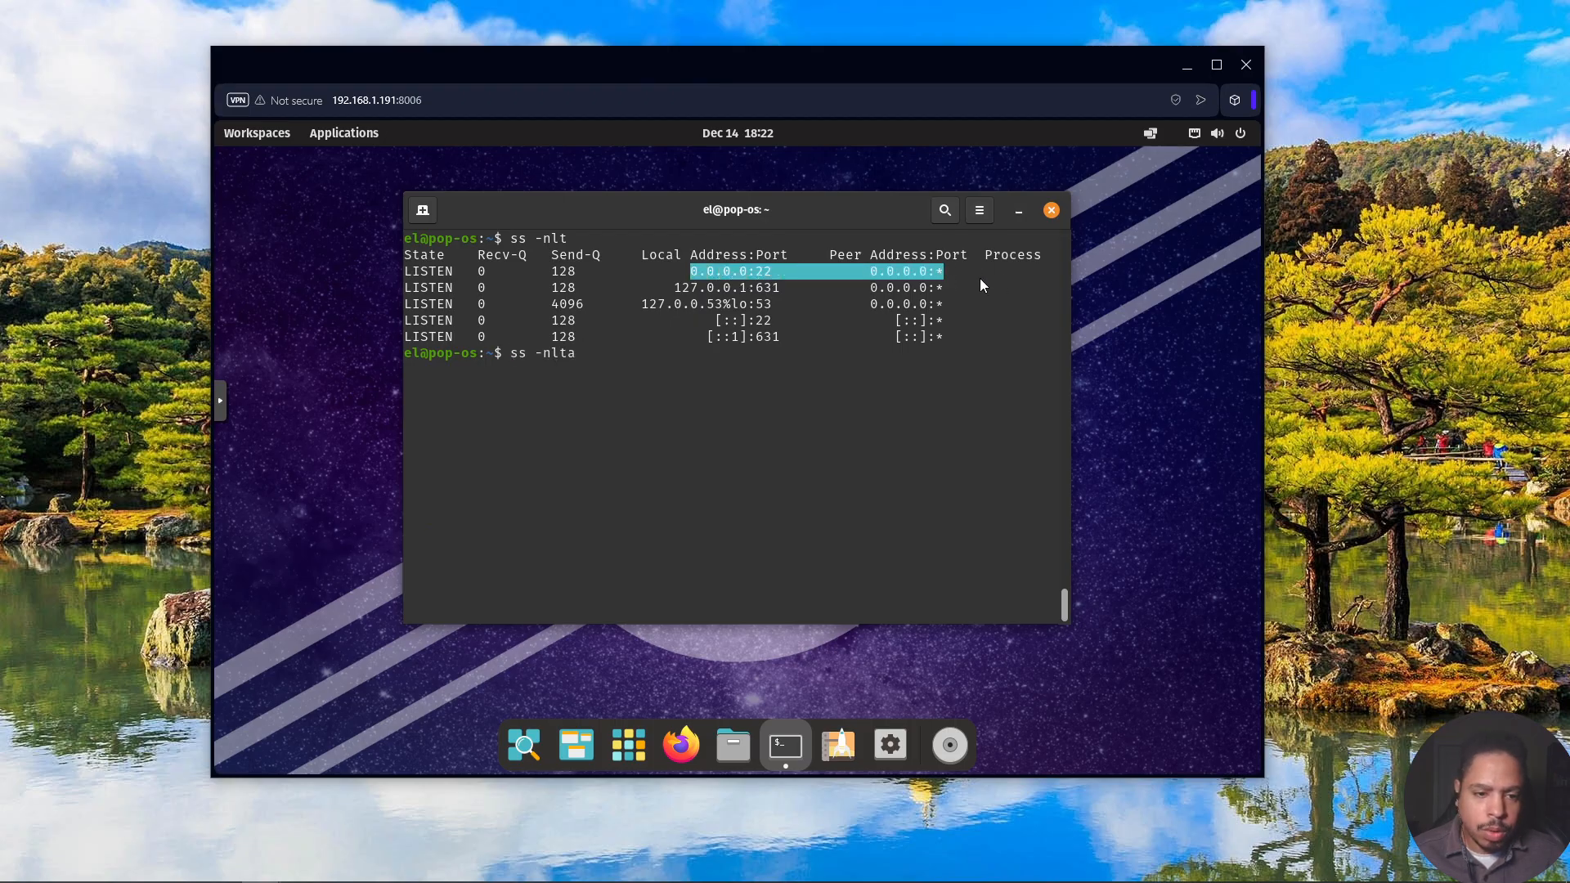
key("Left")
key("Left")
key("Left")
key("BackSpace")
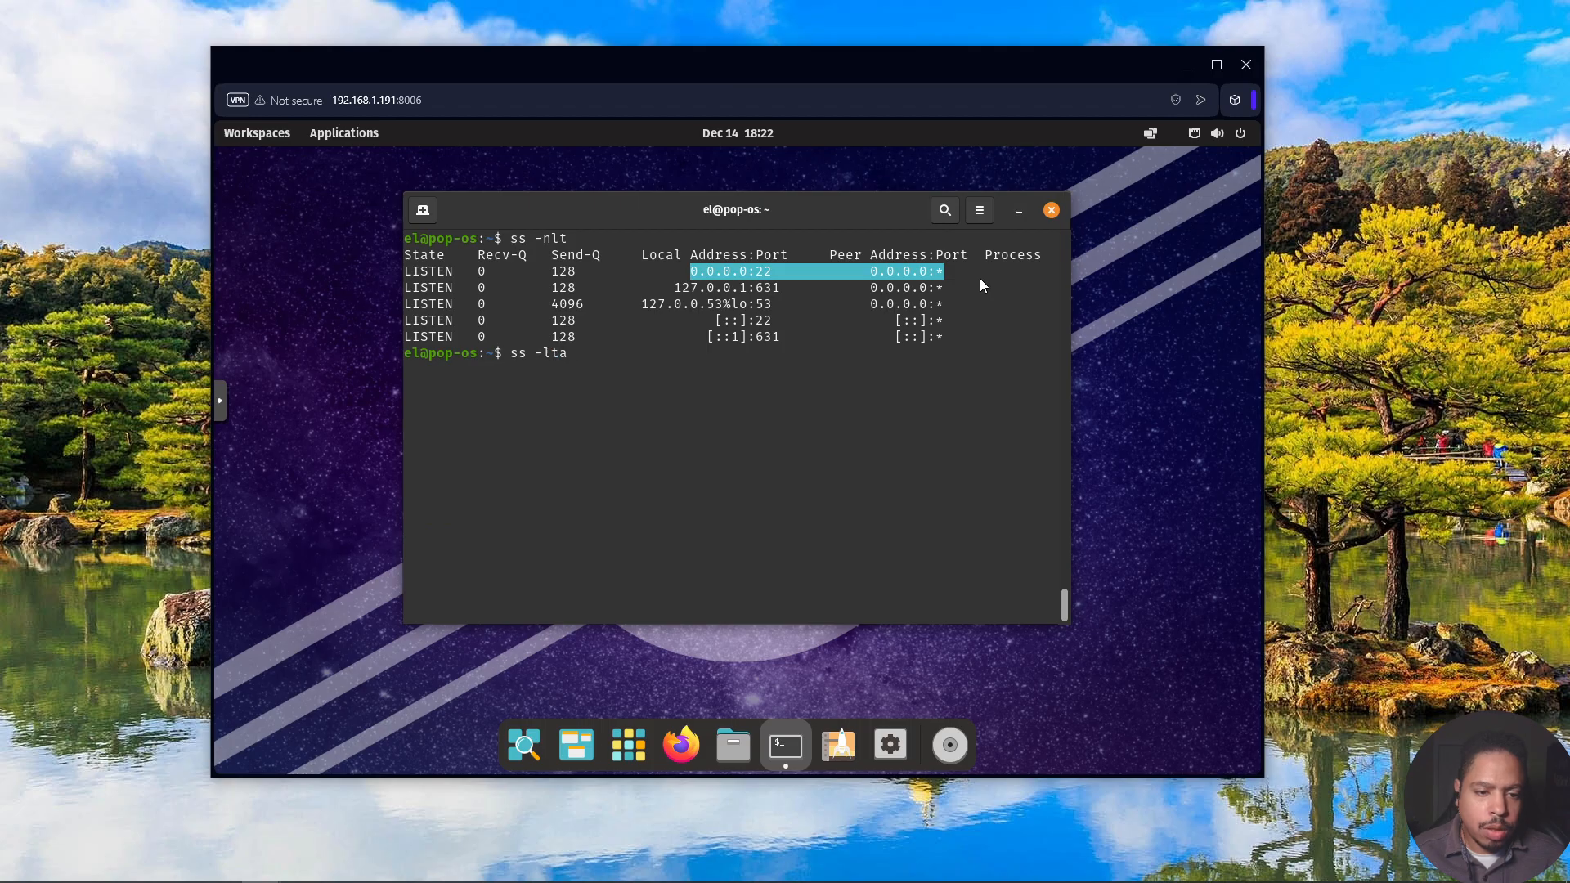
key("Return")
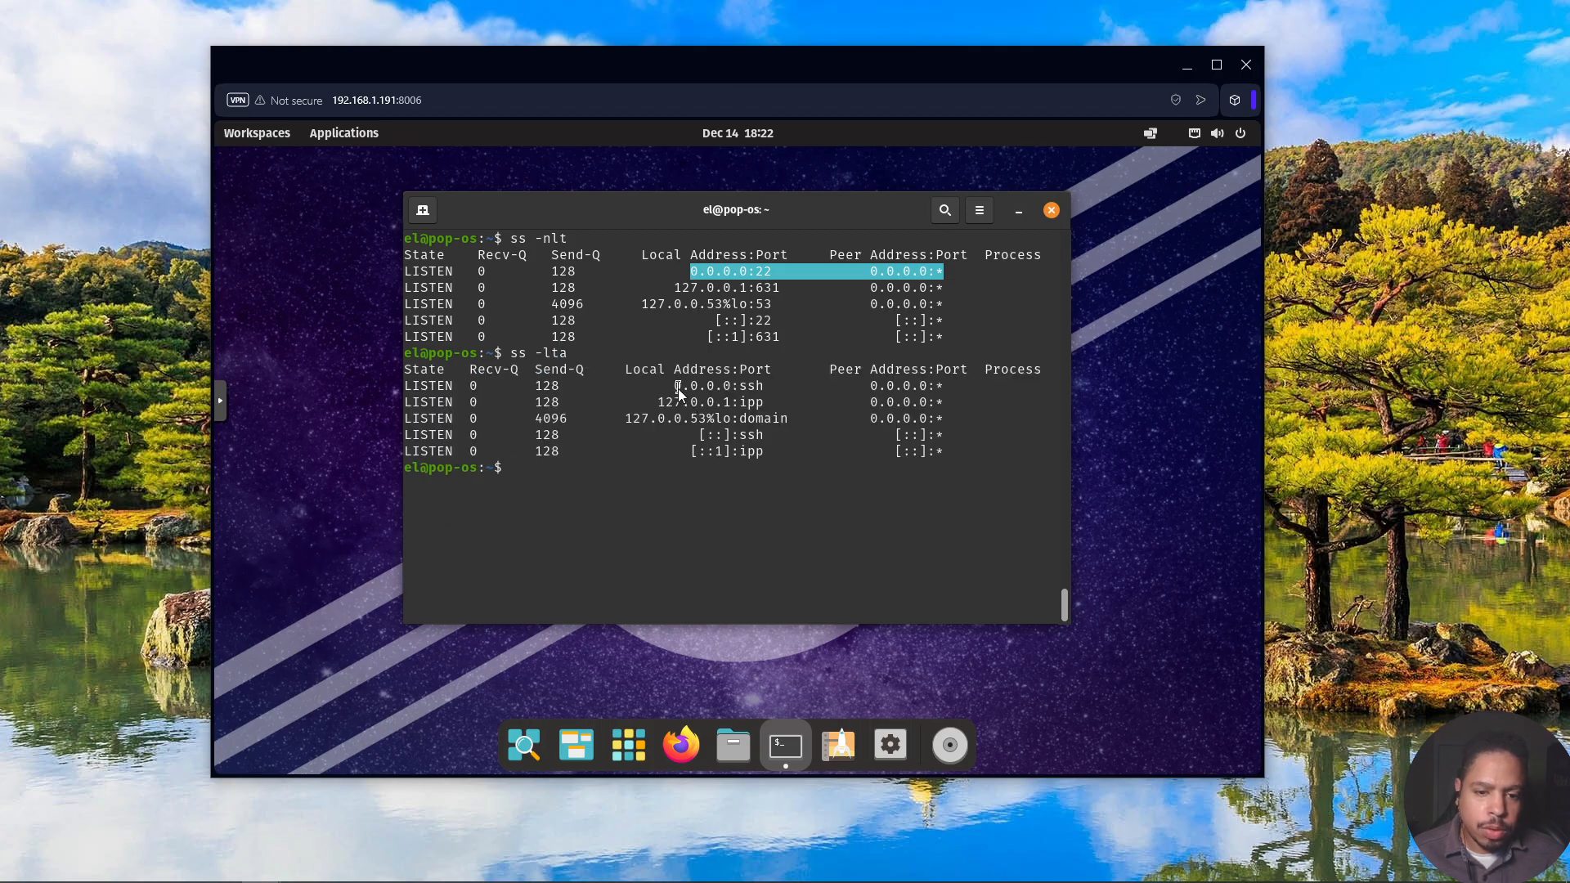
left_click_drag(678, 393, 946, 391)
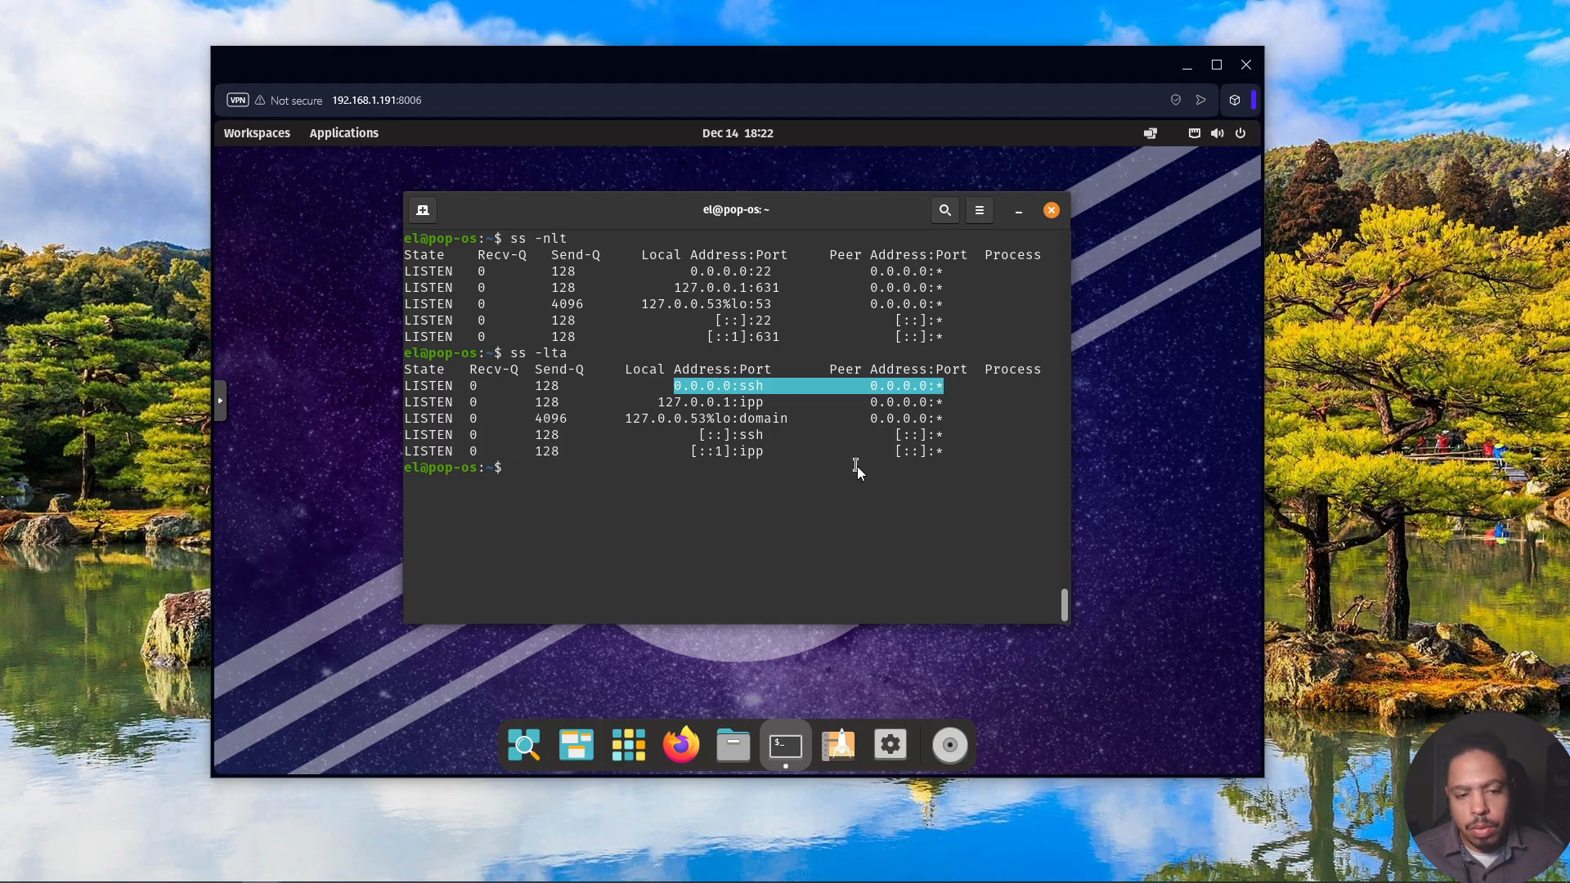
key("ctrl+l")
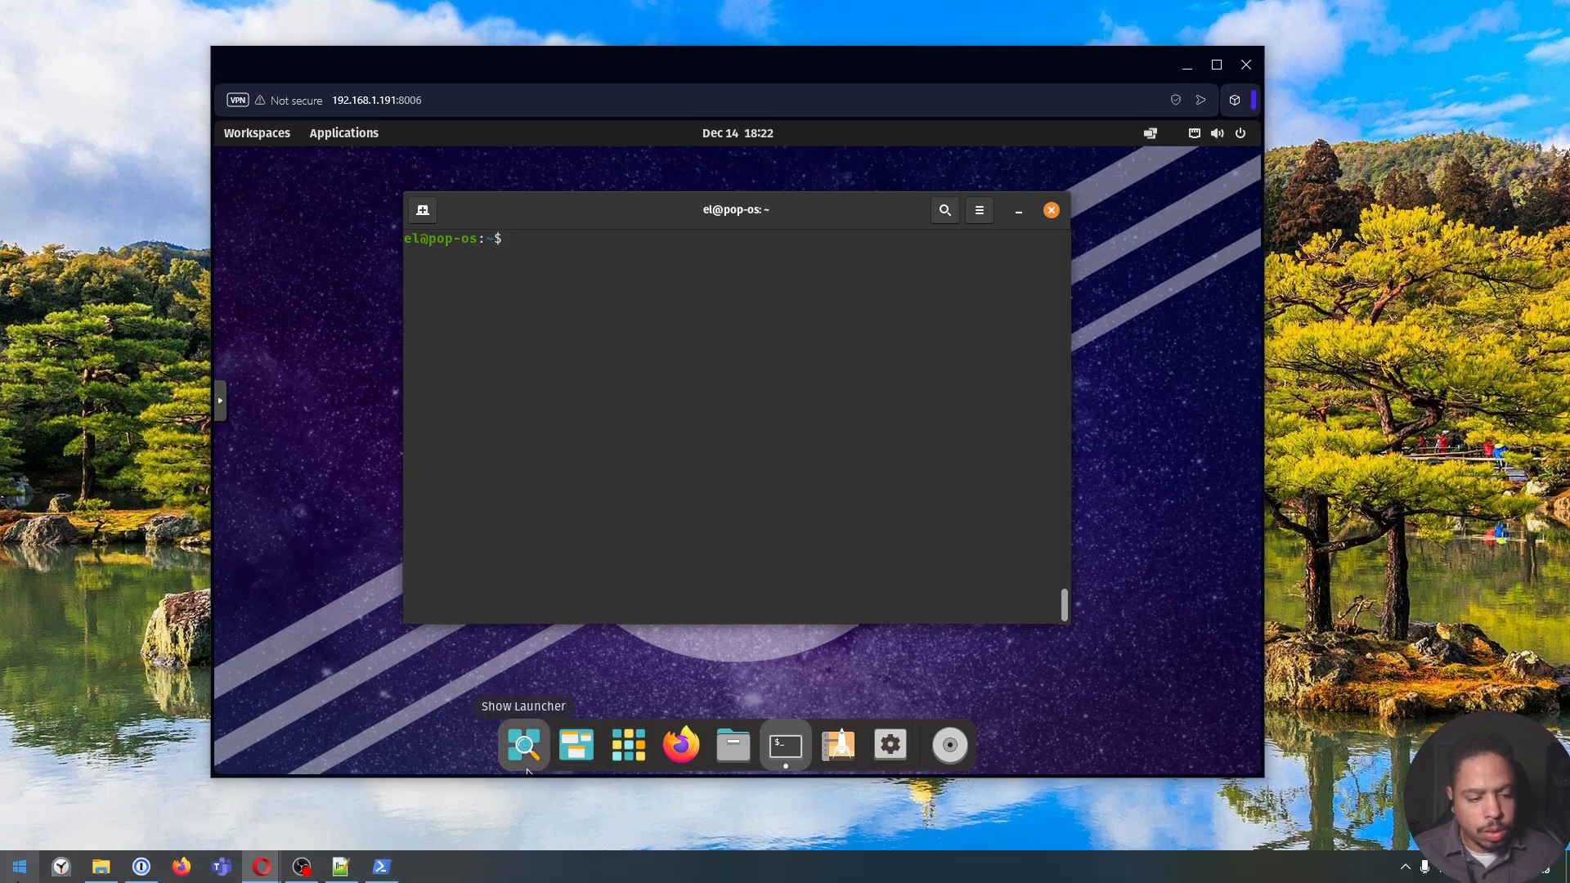
Find and launch Wireshark on the Windows host.
left_click(19, 868)
type("win")
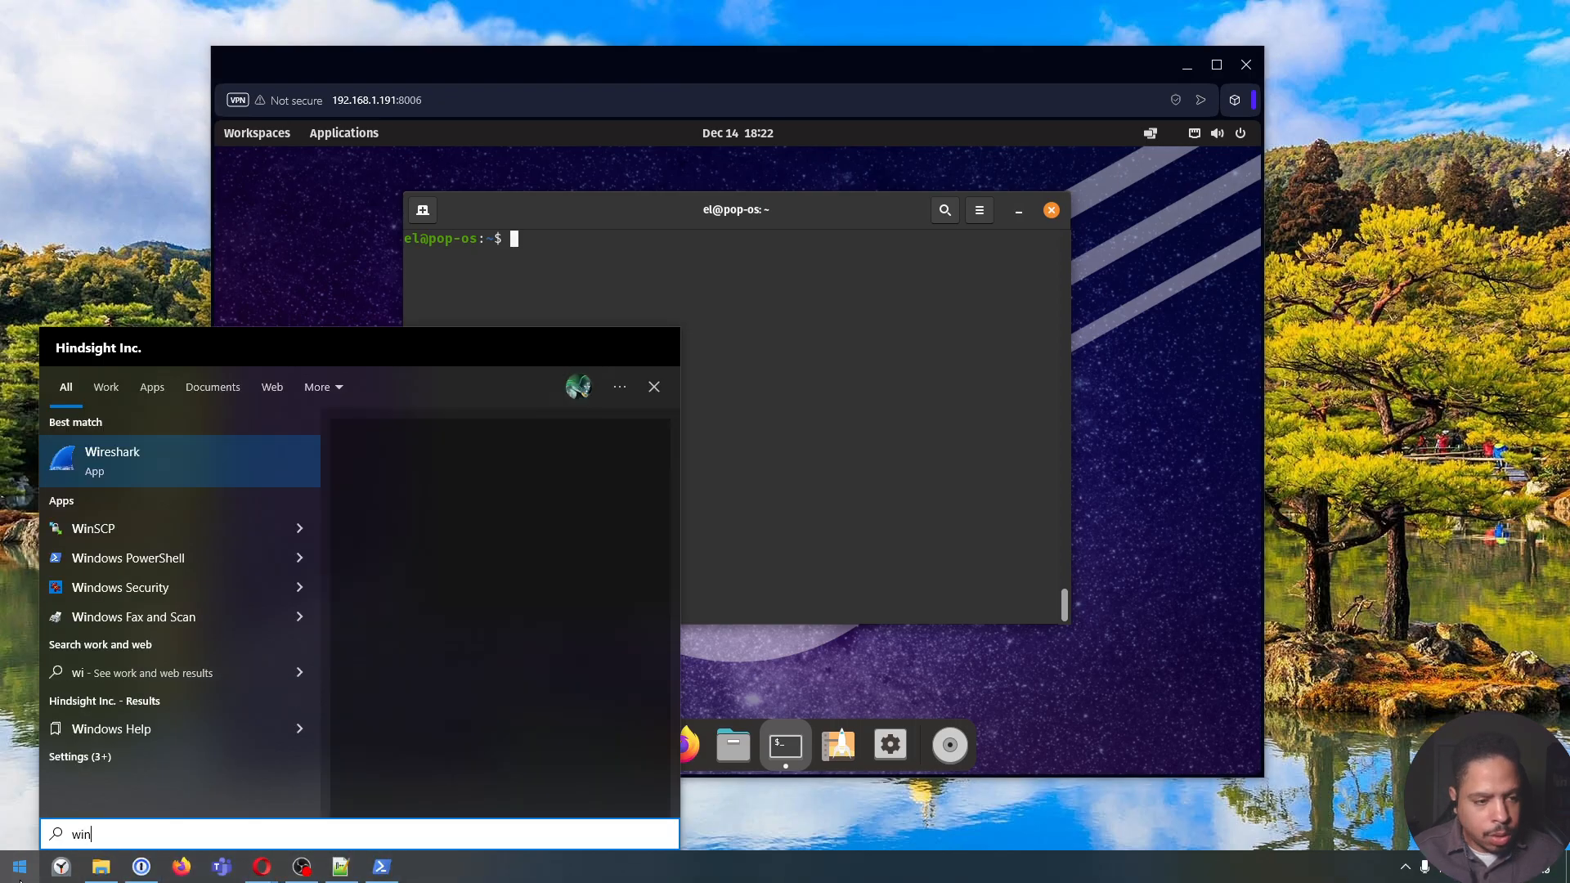
type("re")
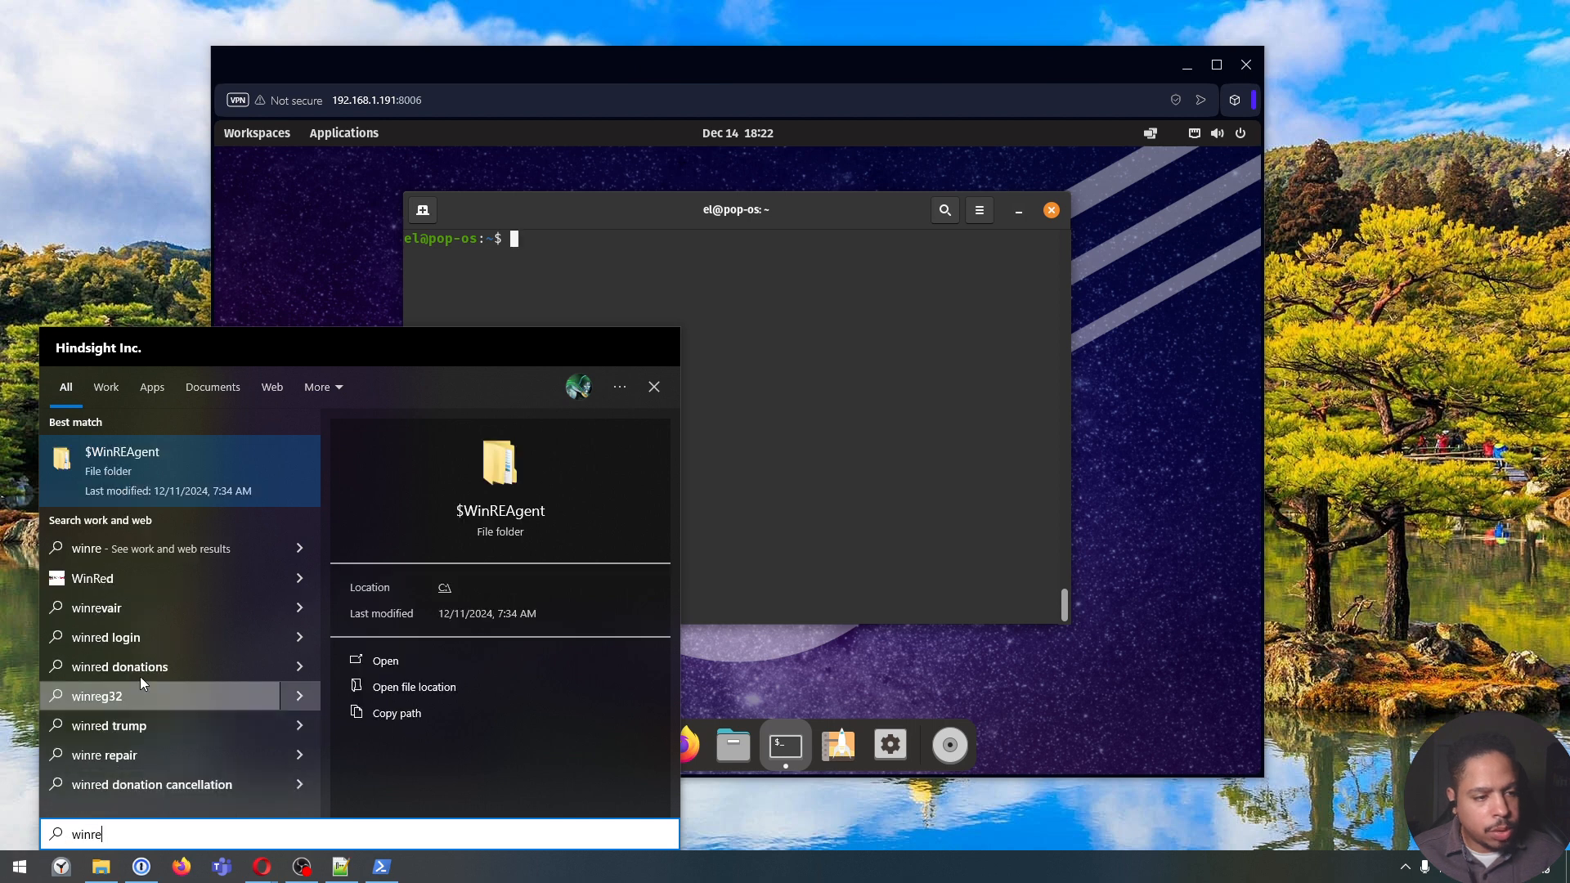
key("BackSpace")
key("BackSpace")
key("BackSpace")
type("re")
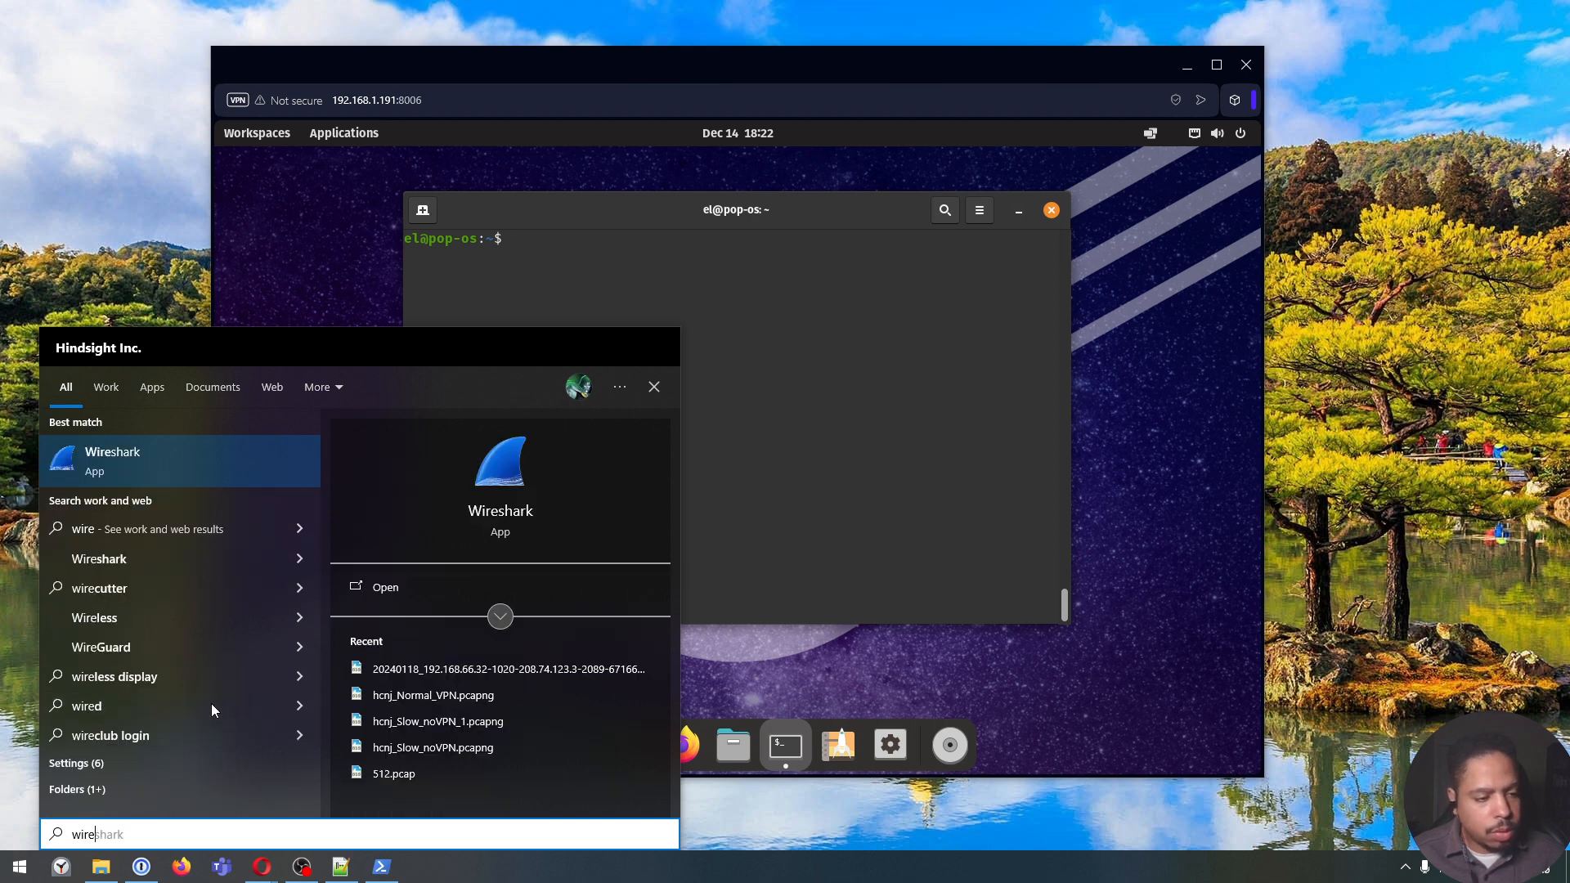
left_click(179, 462)
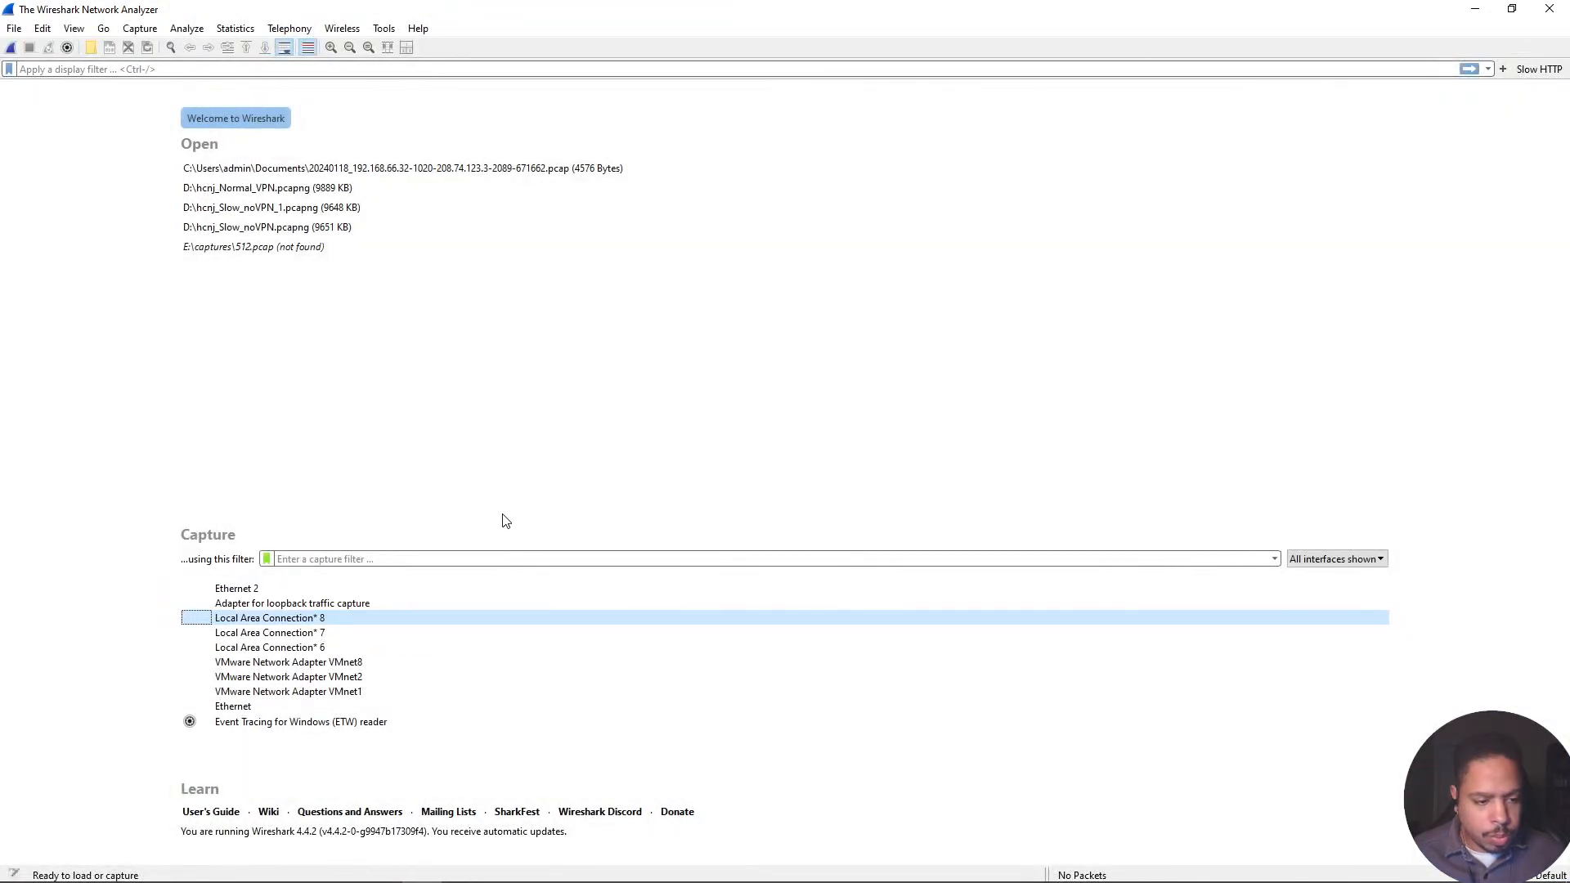
Start a live capture on the Ethernet 2 interface with the capture filter port 22.
left_click(258, 590)
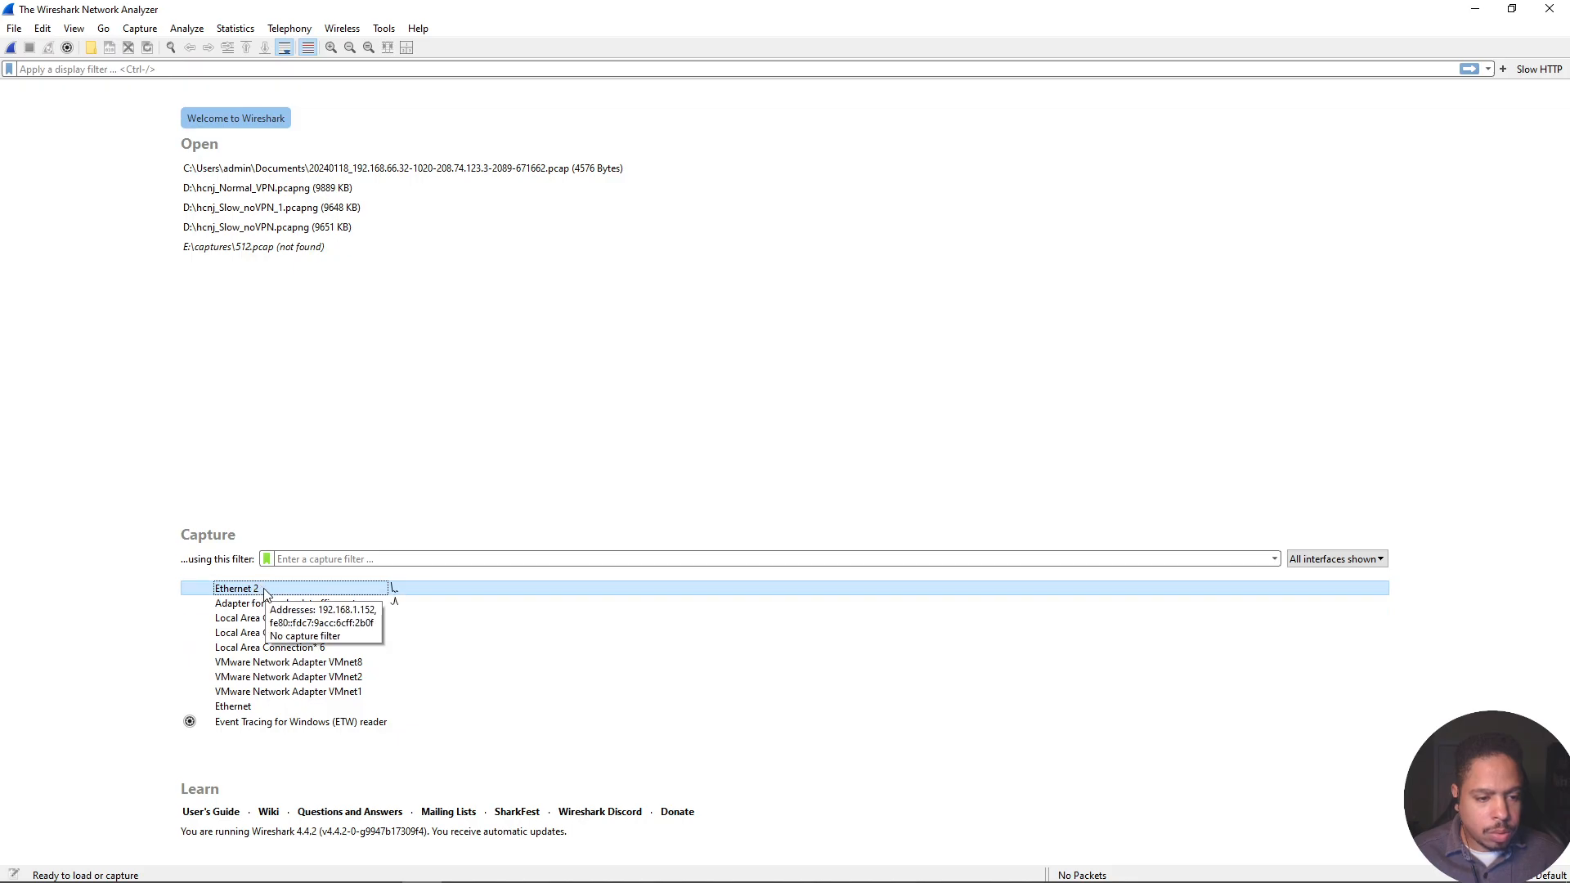
left_click(324, 558)
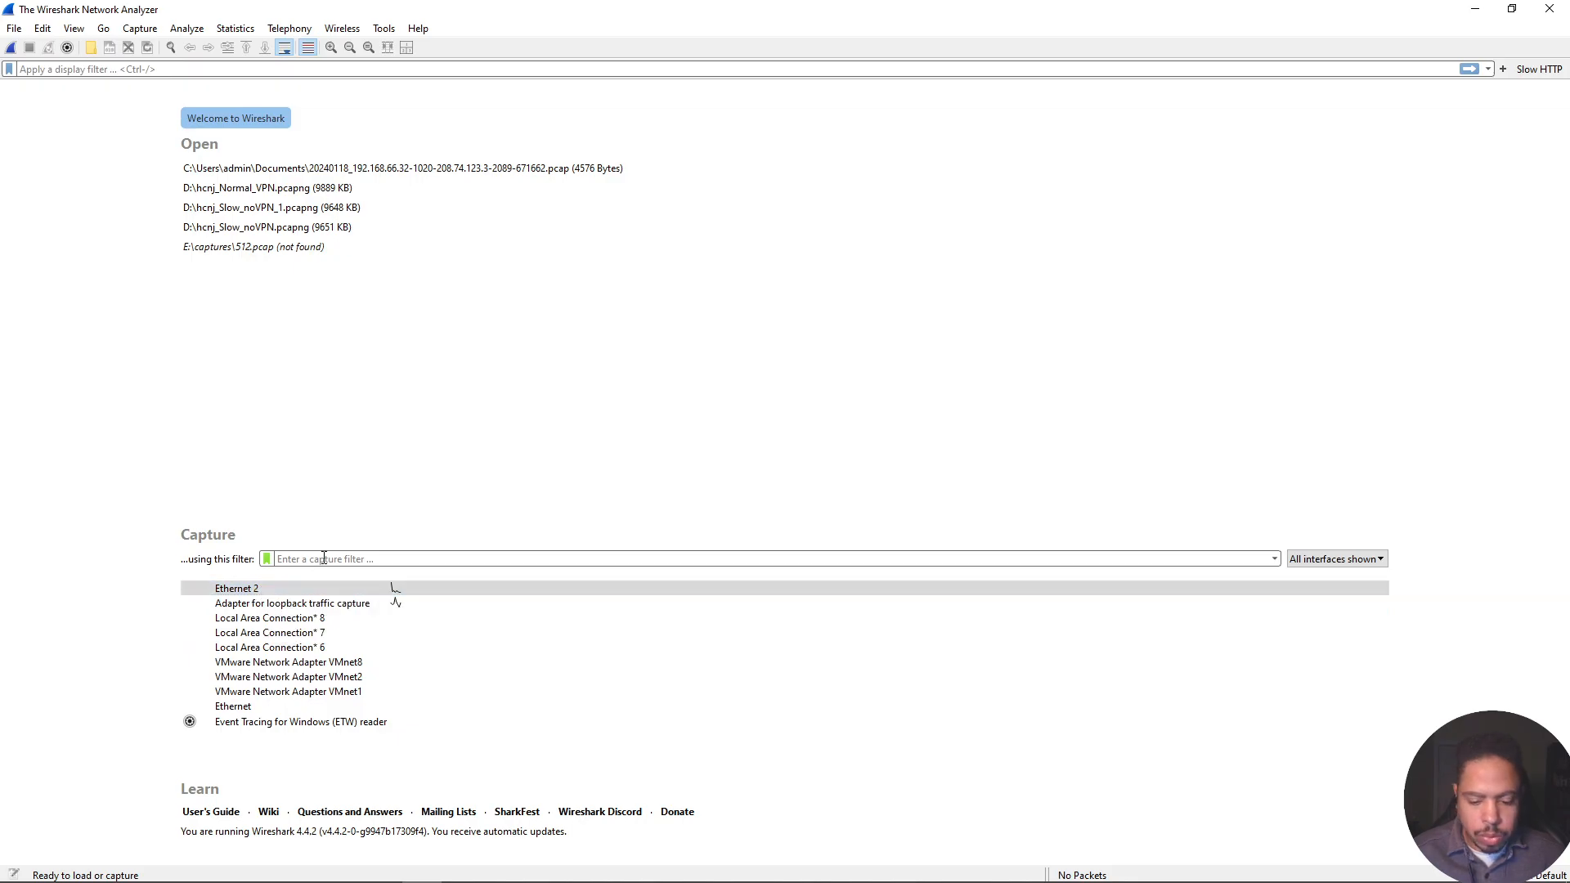
type("port 22")
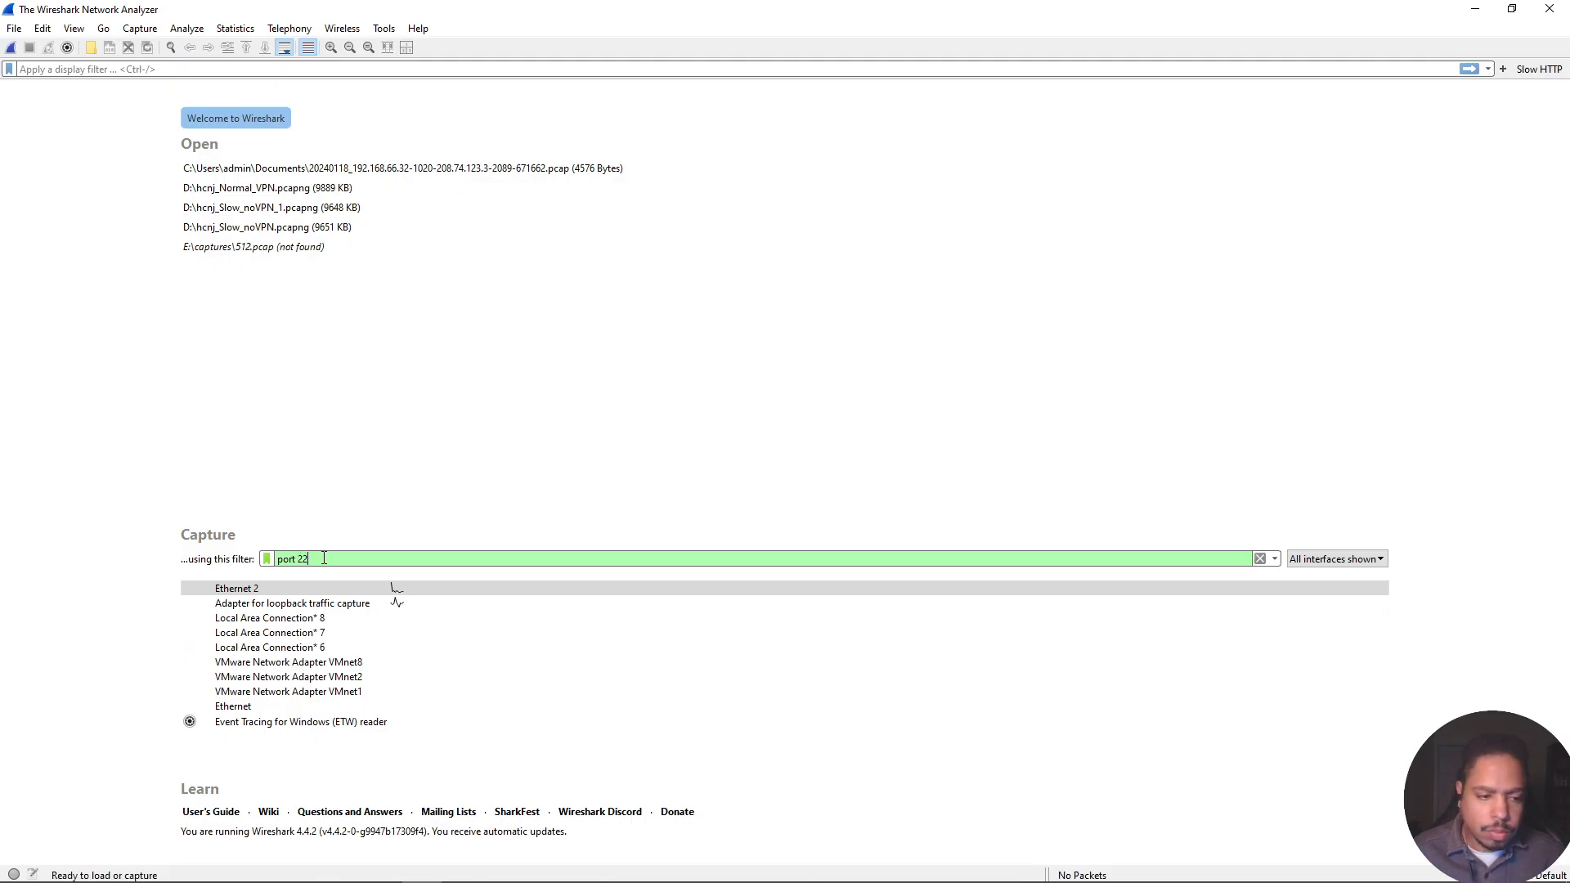
double_click(391, 591)
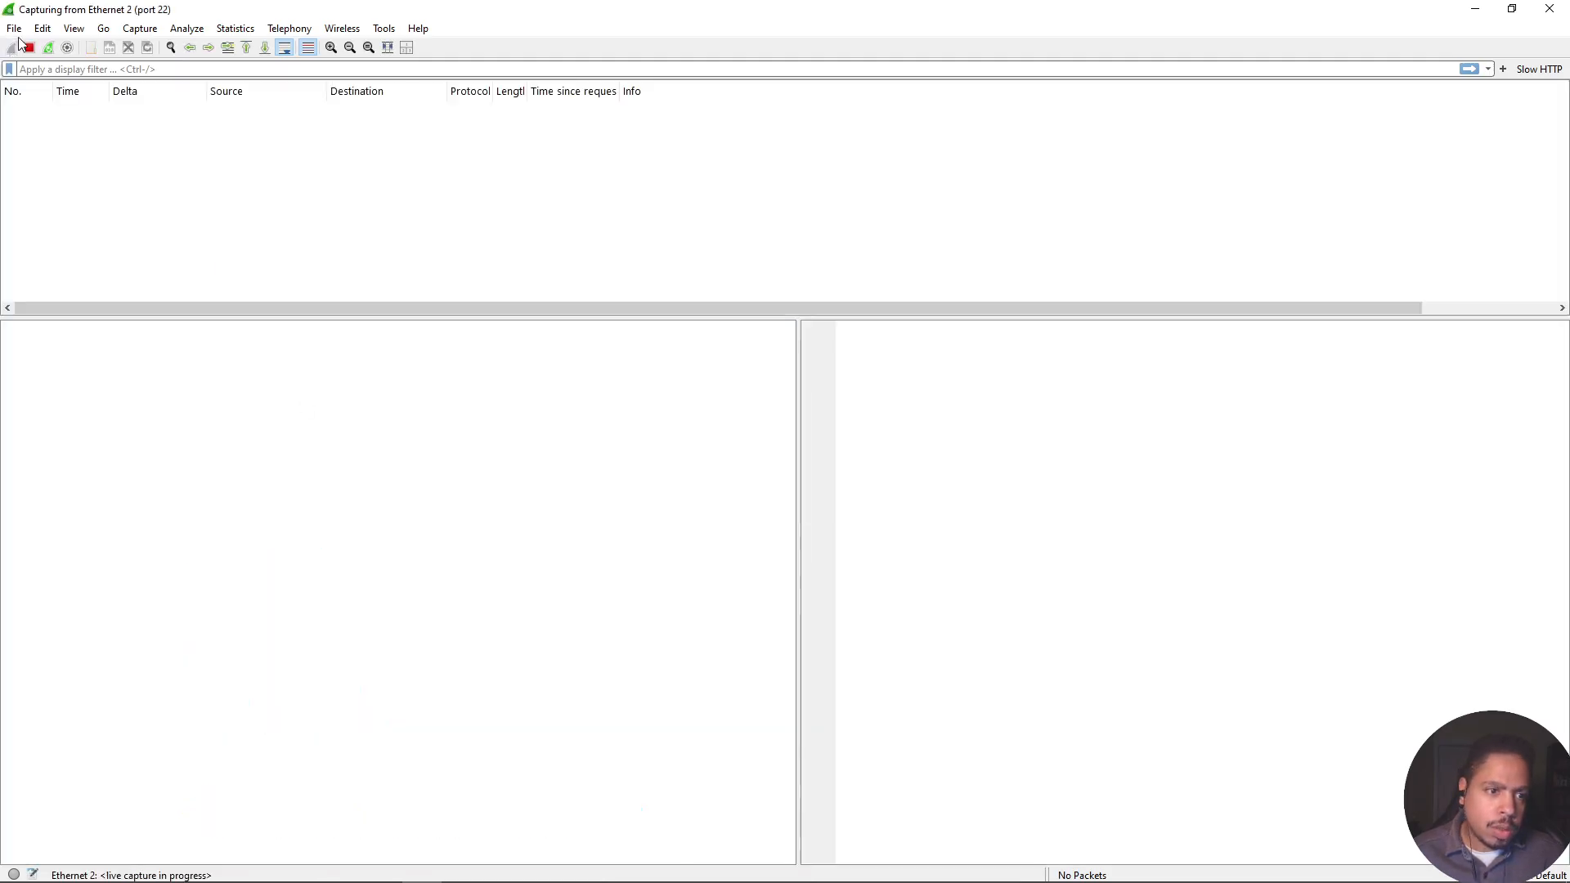
Restore the Wireshark capture window to a smaller size and place it partly over the Pop!_OS console.
left_click_drag(452, 15, 1024, 252)
right_click(1014, 246)
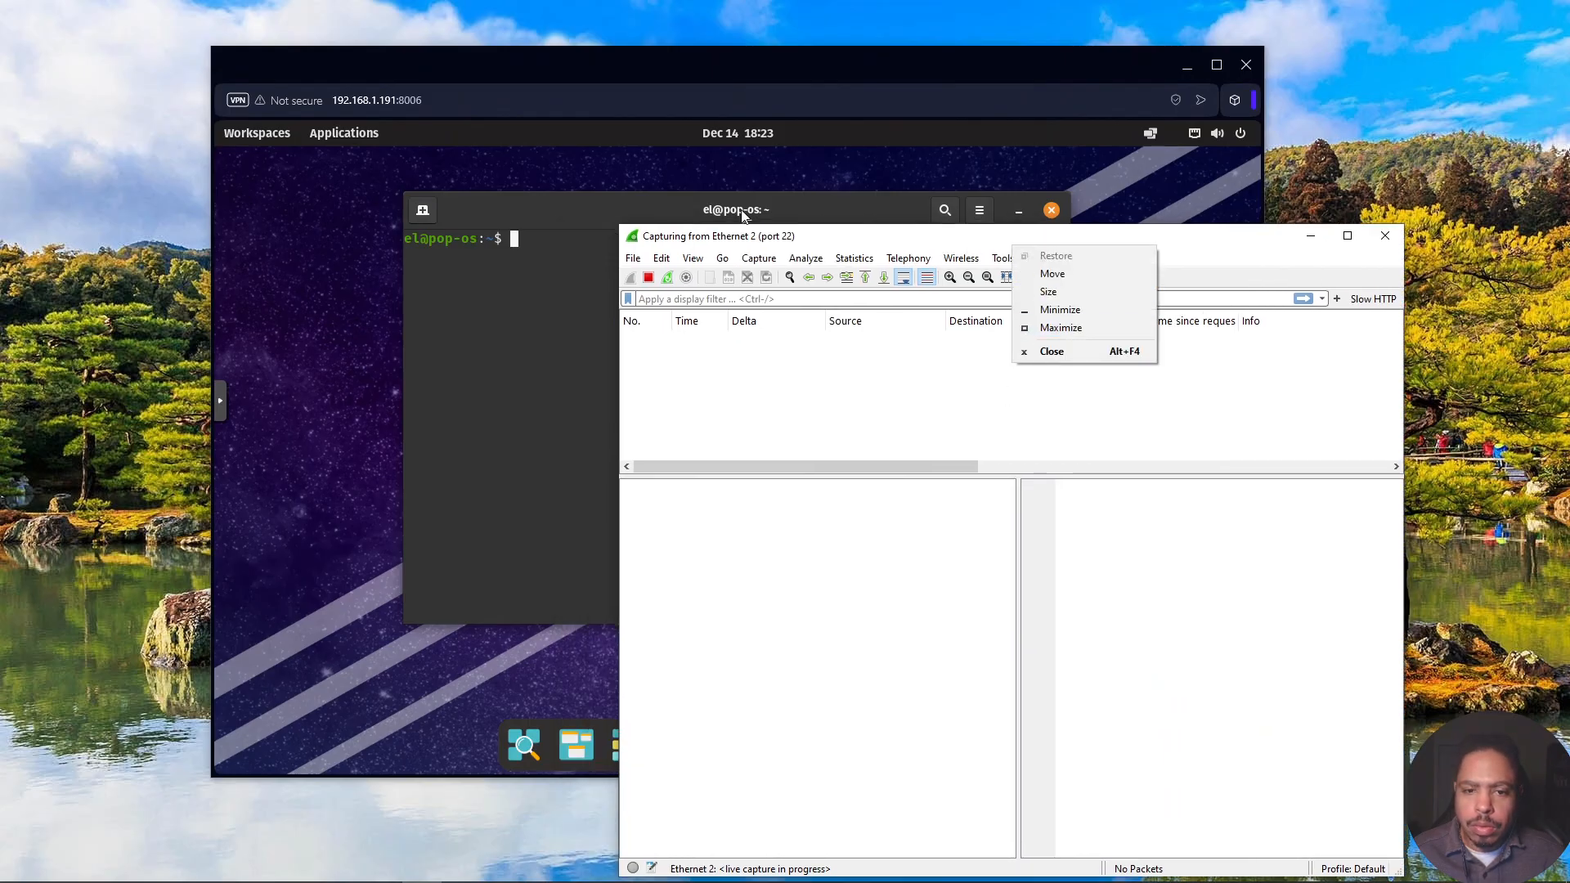
left_click(758, 245)
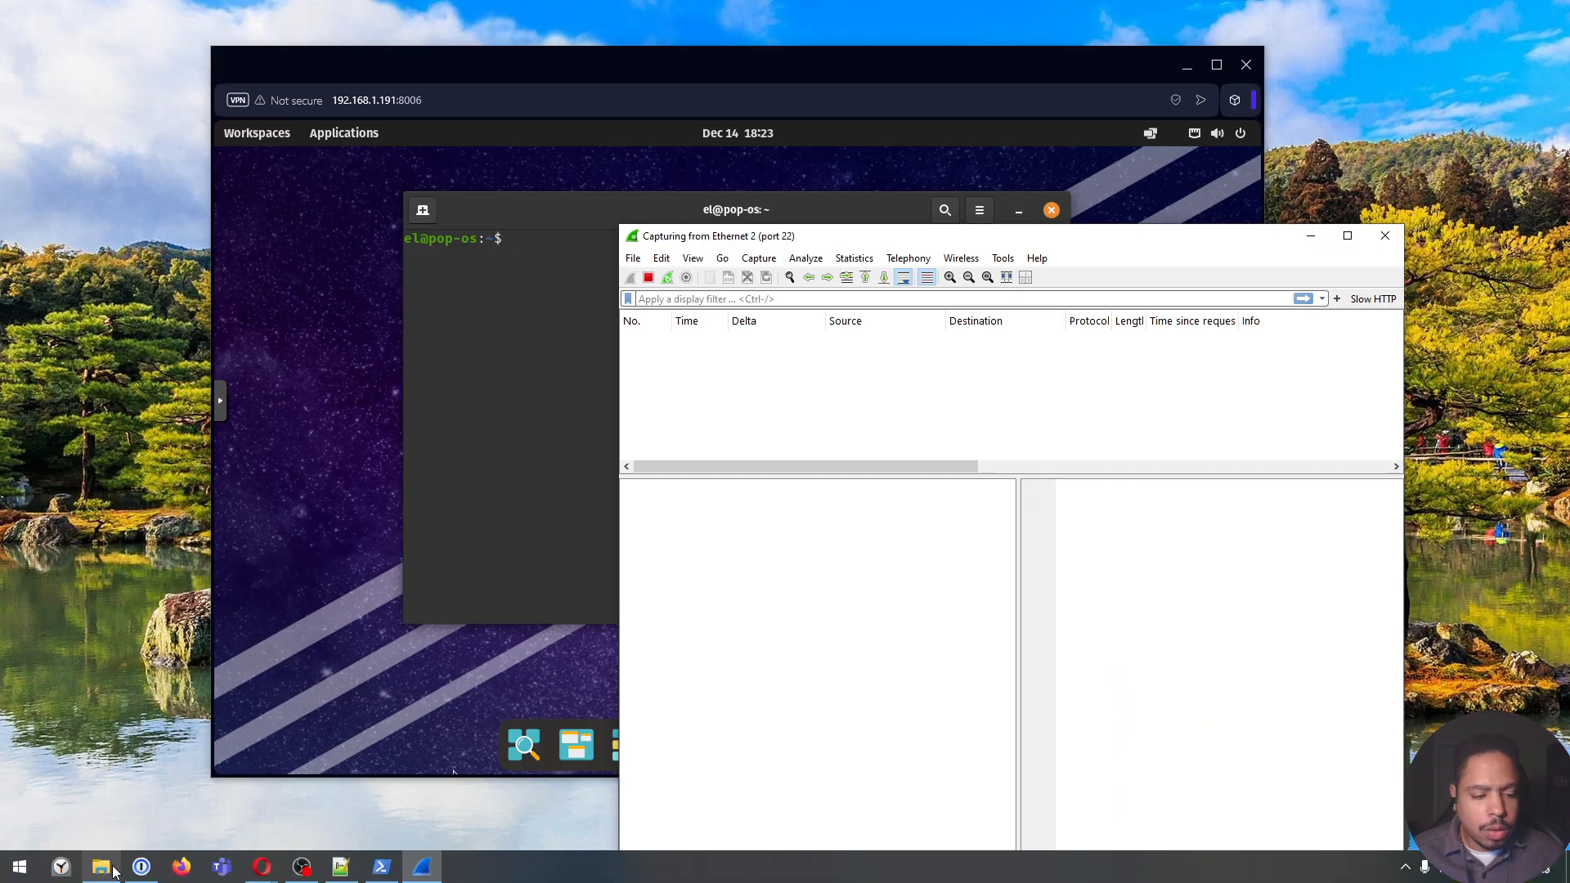
Launch PuTTY and open an SSH connection to 192.168.1.170 on port 22.
key("super")
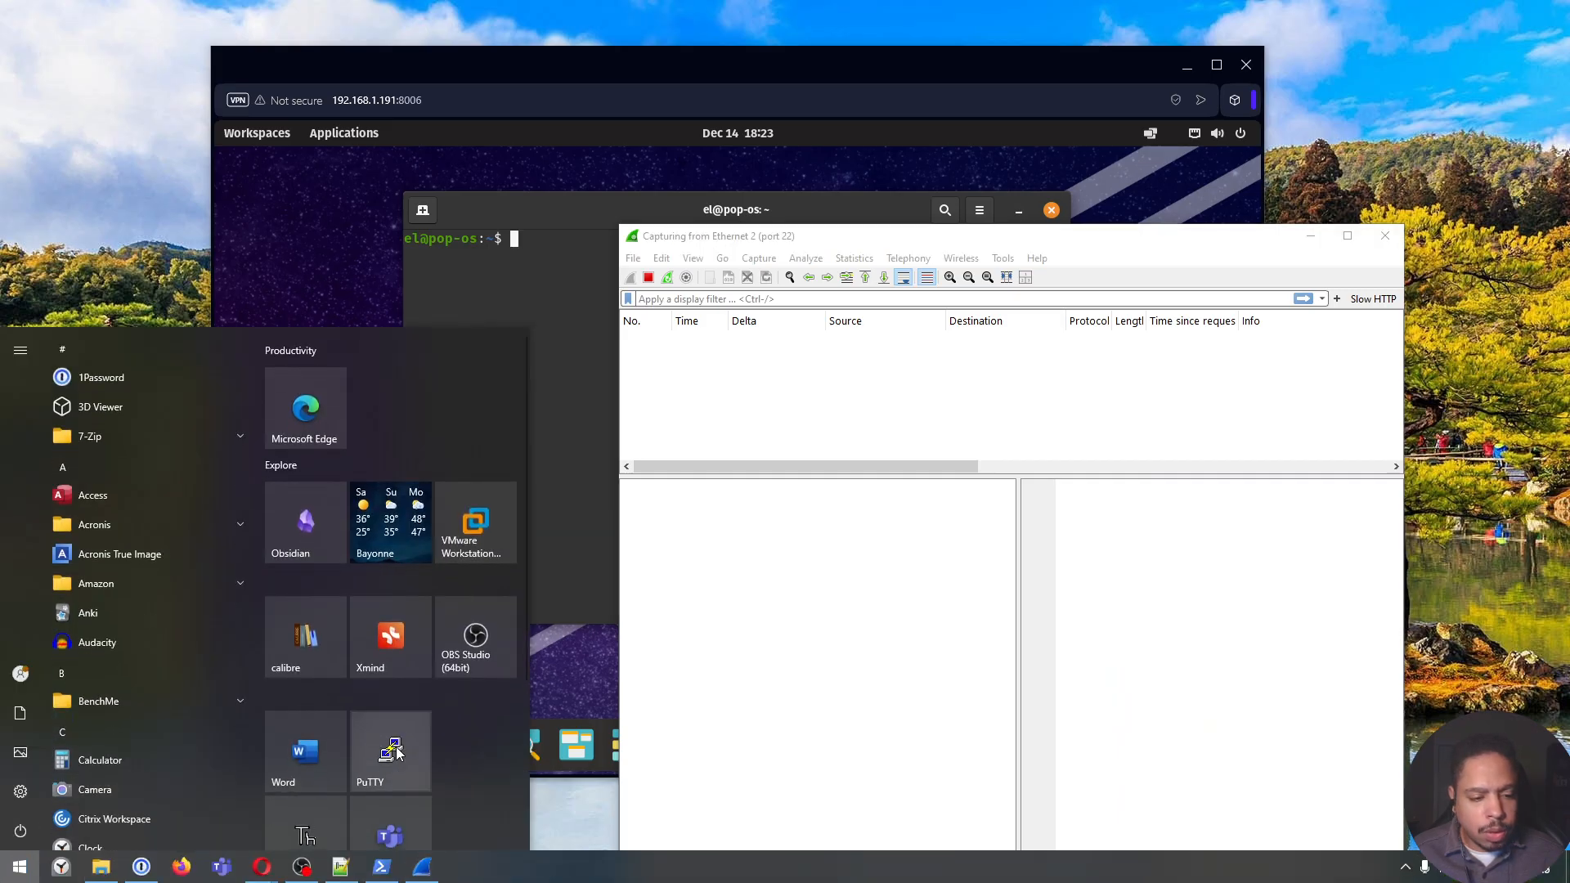
left_click(395, 747)
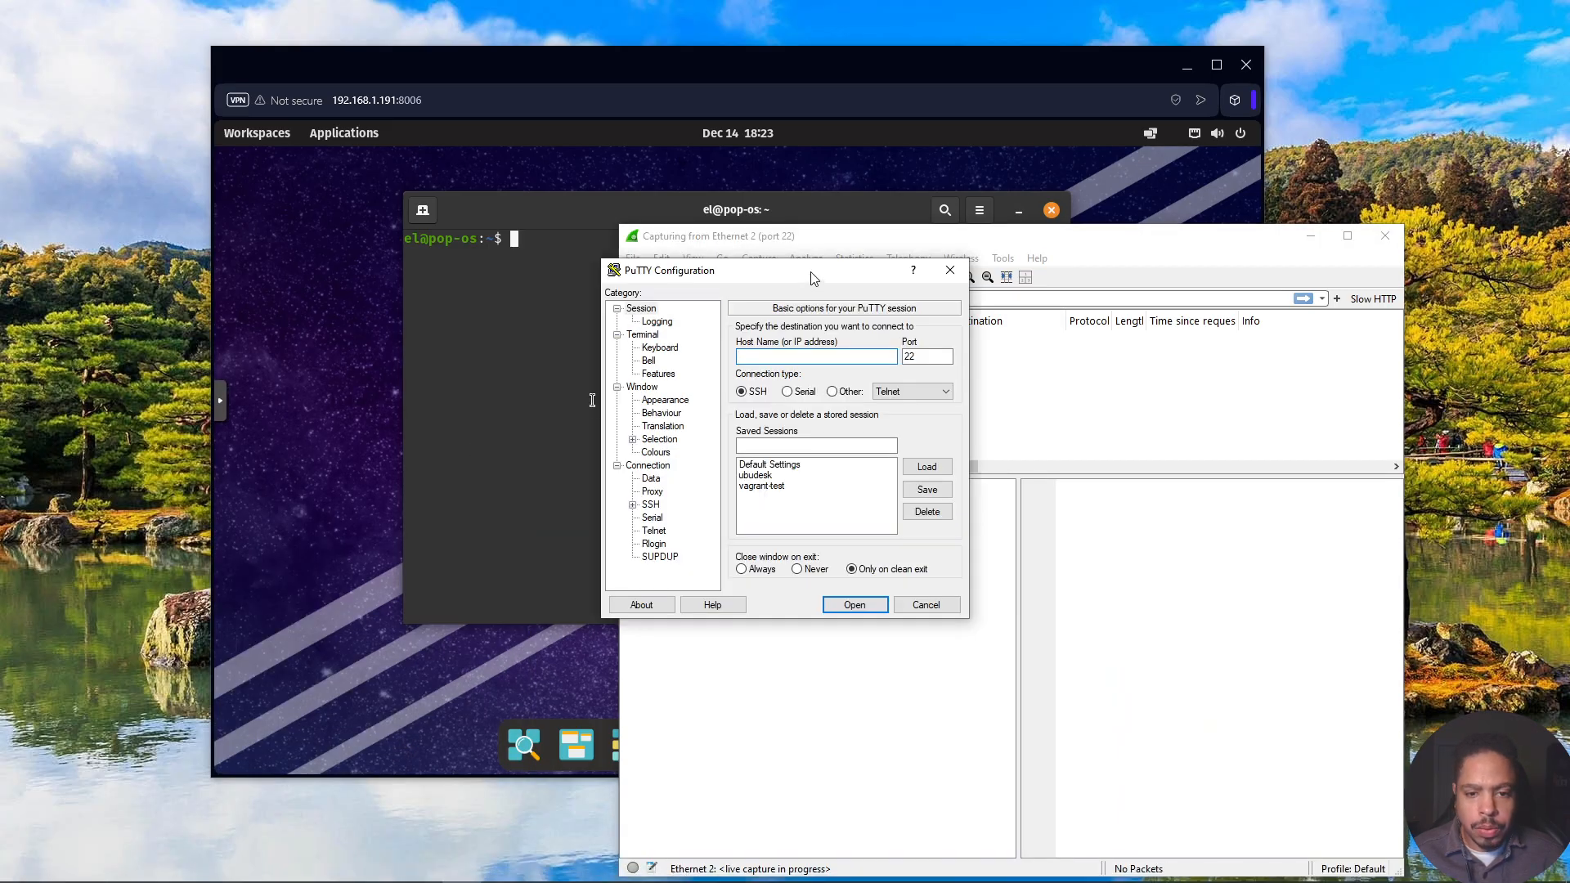
type("192.168.")
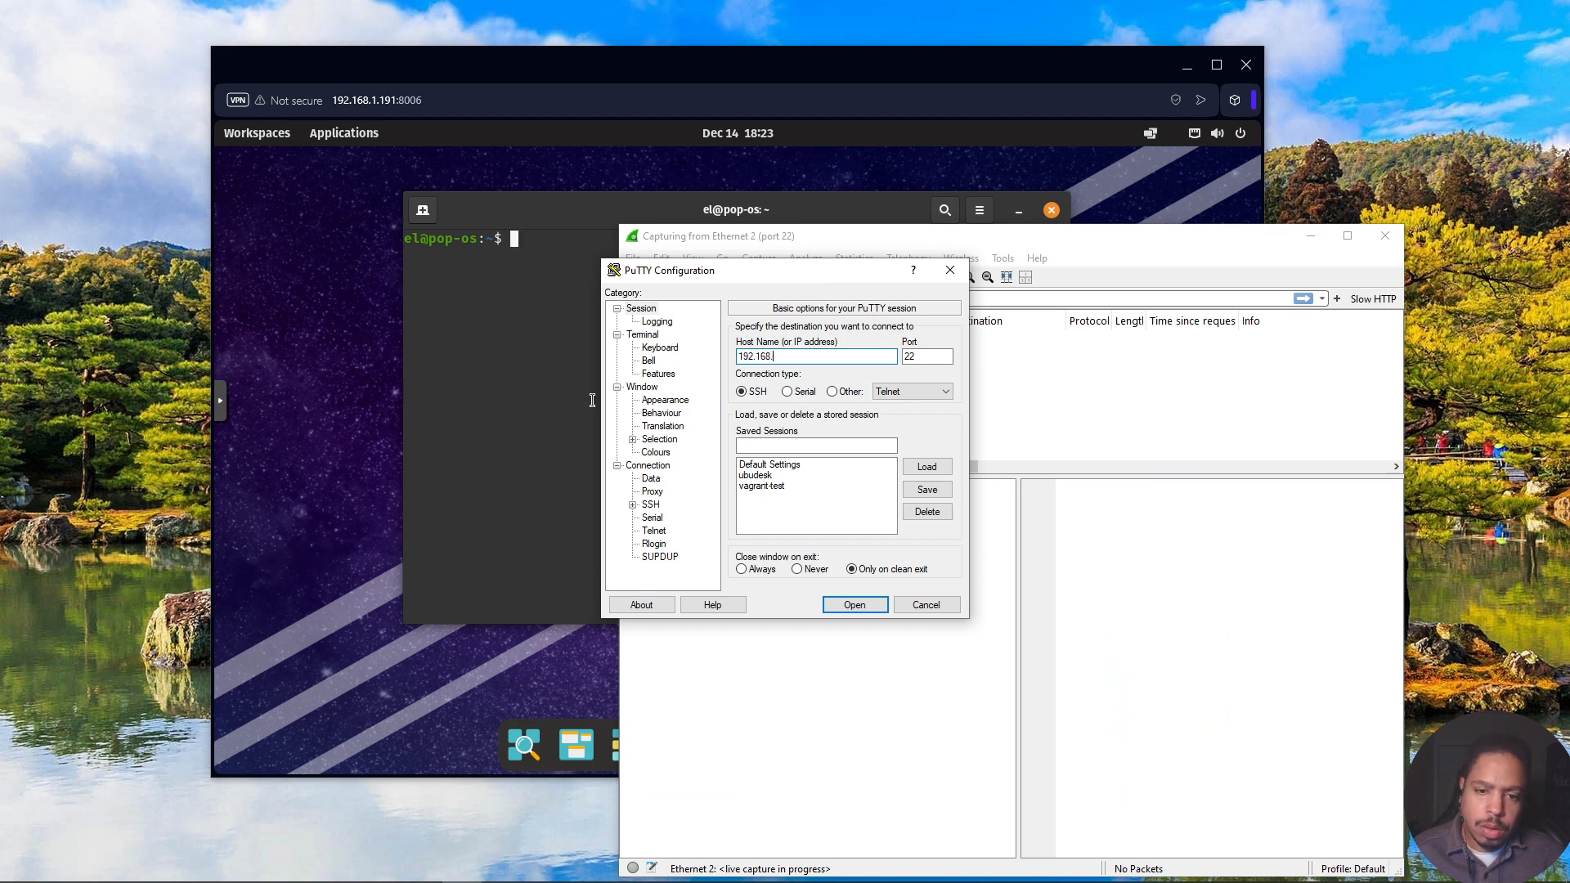
type("1.170")
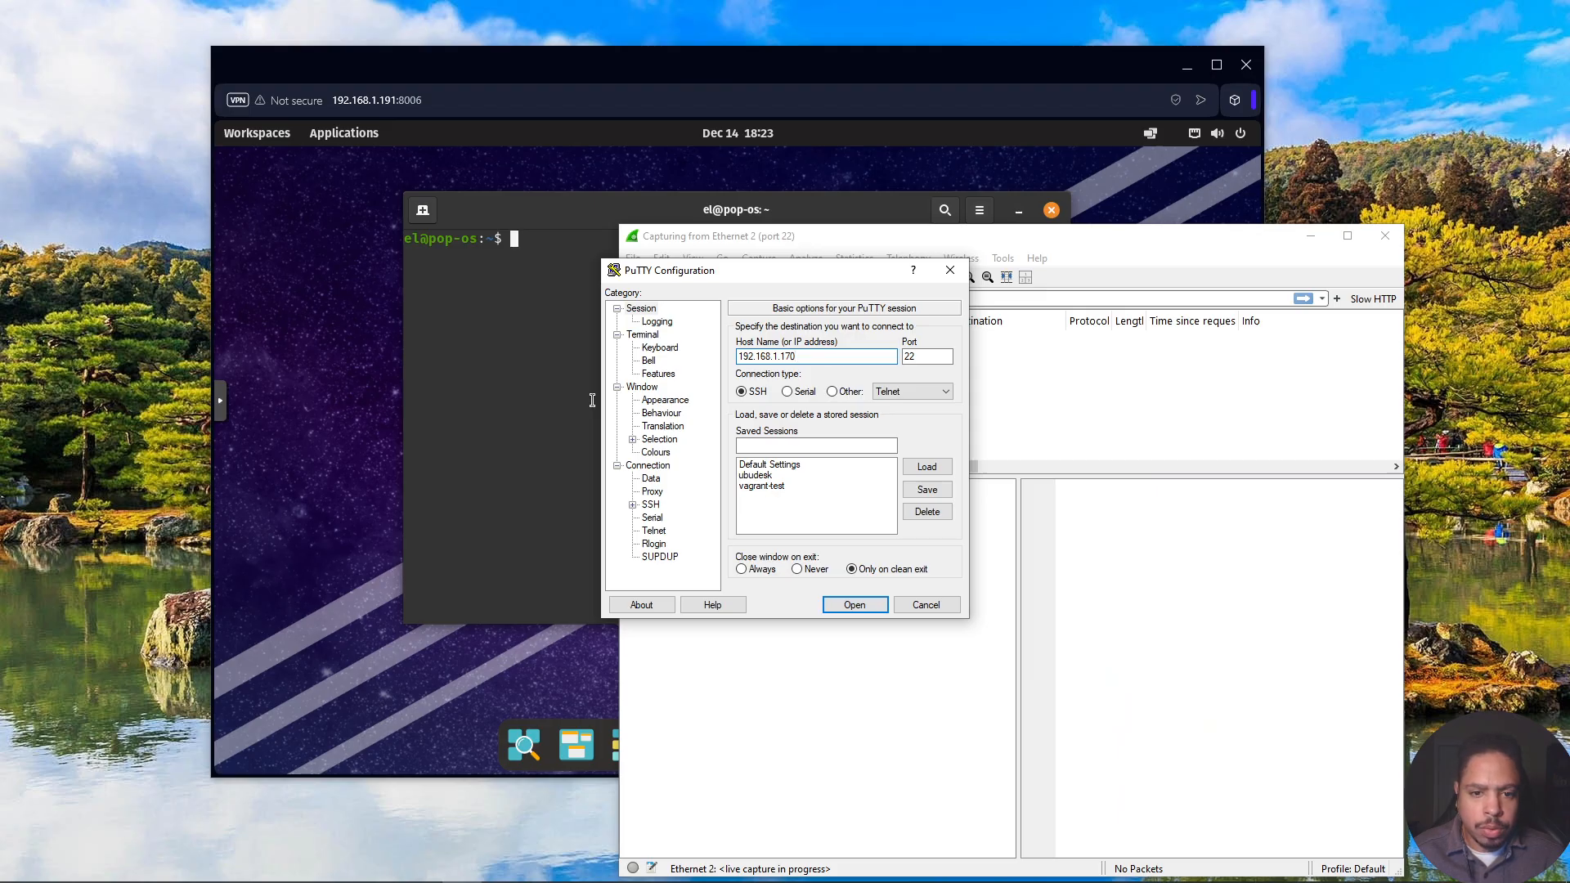
key("Return")
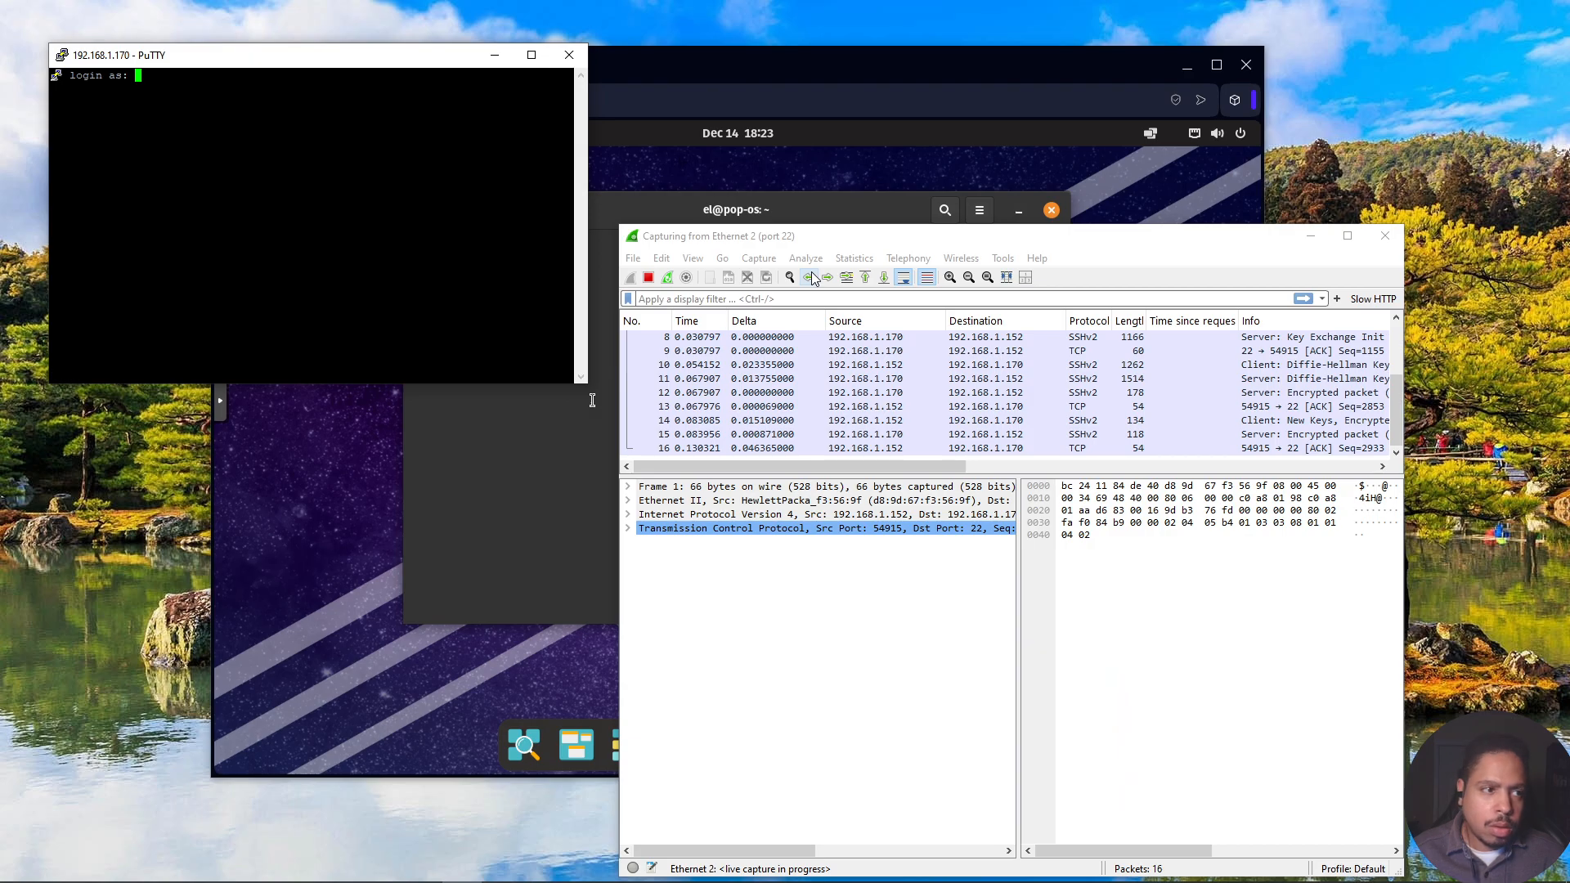
Log in to the SSH session as el, entering the account password.
type("el")
key("Return")
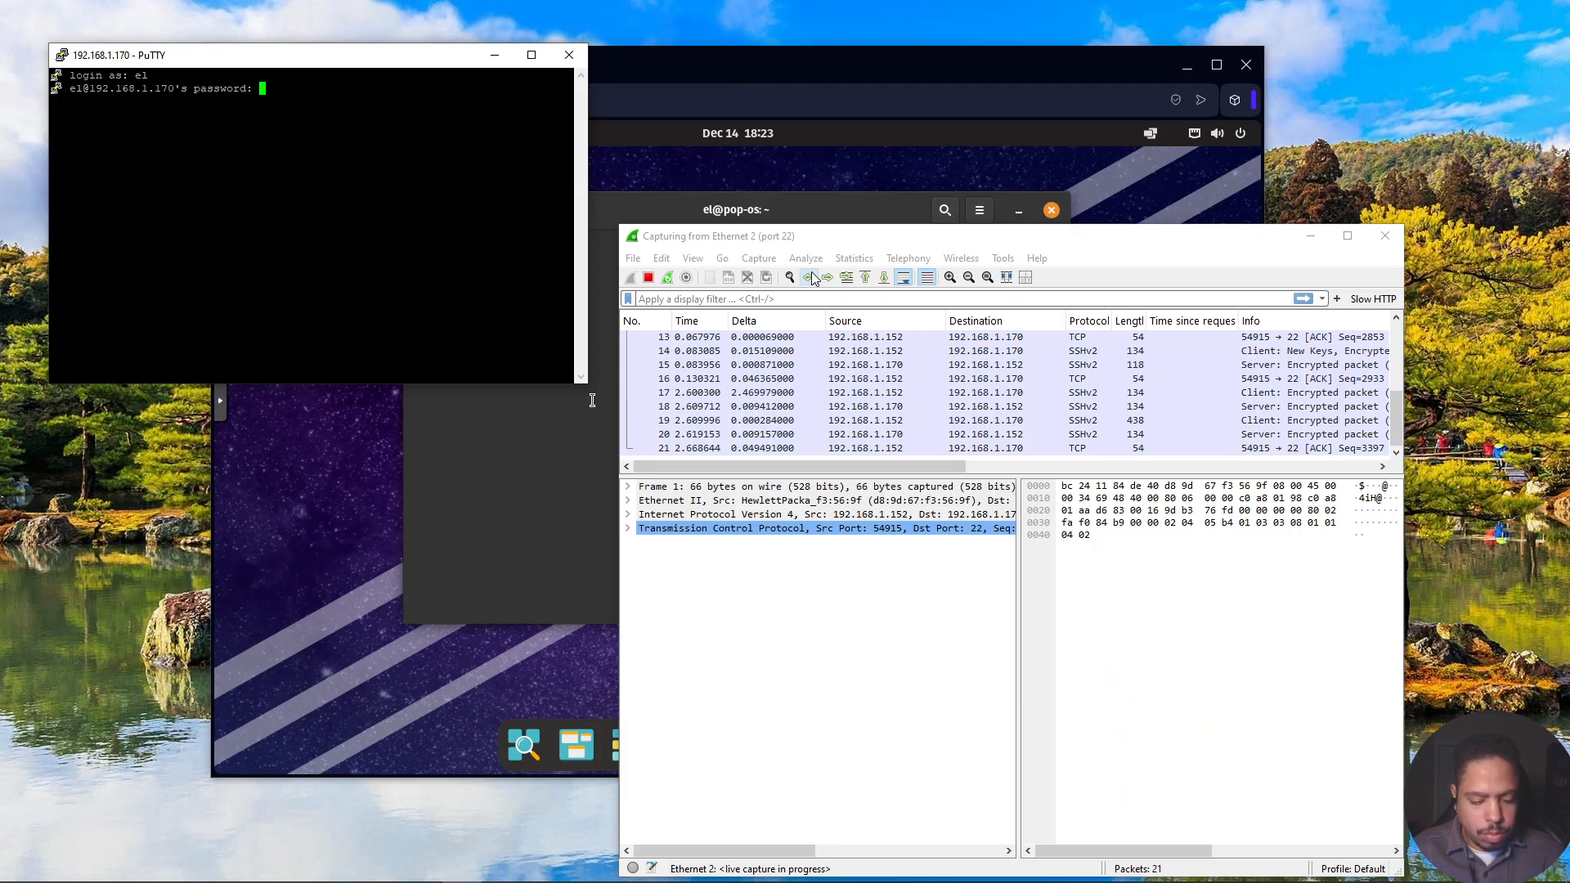
key("Return")
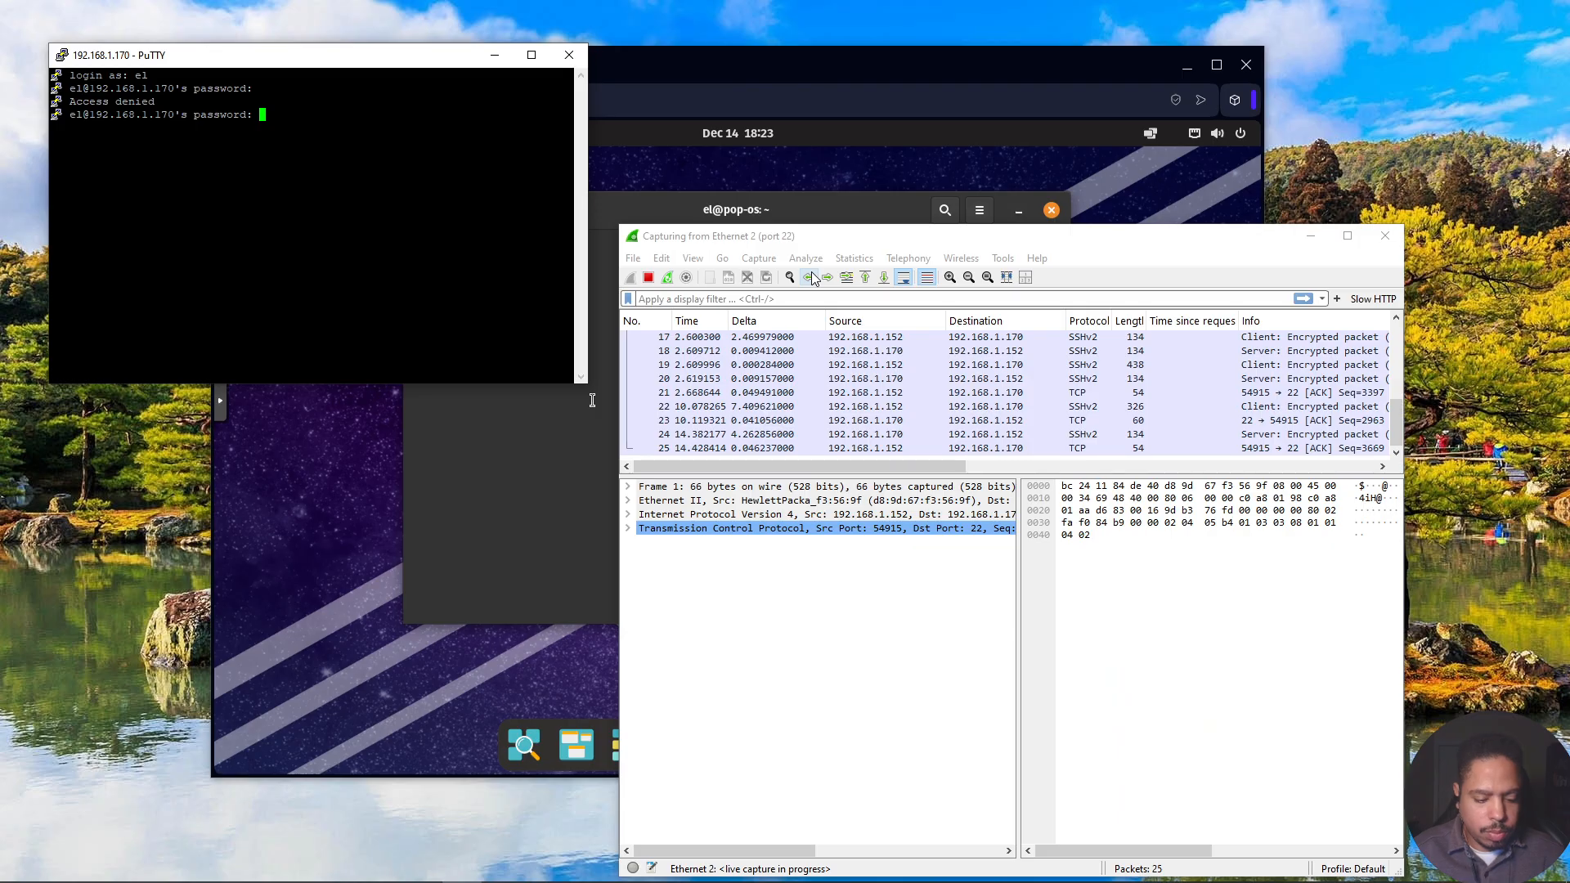
key("Return")
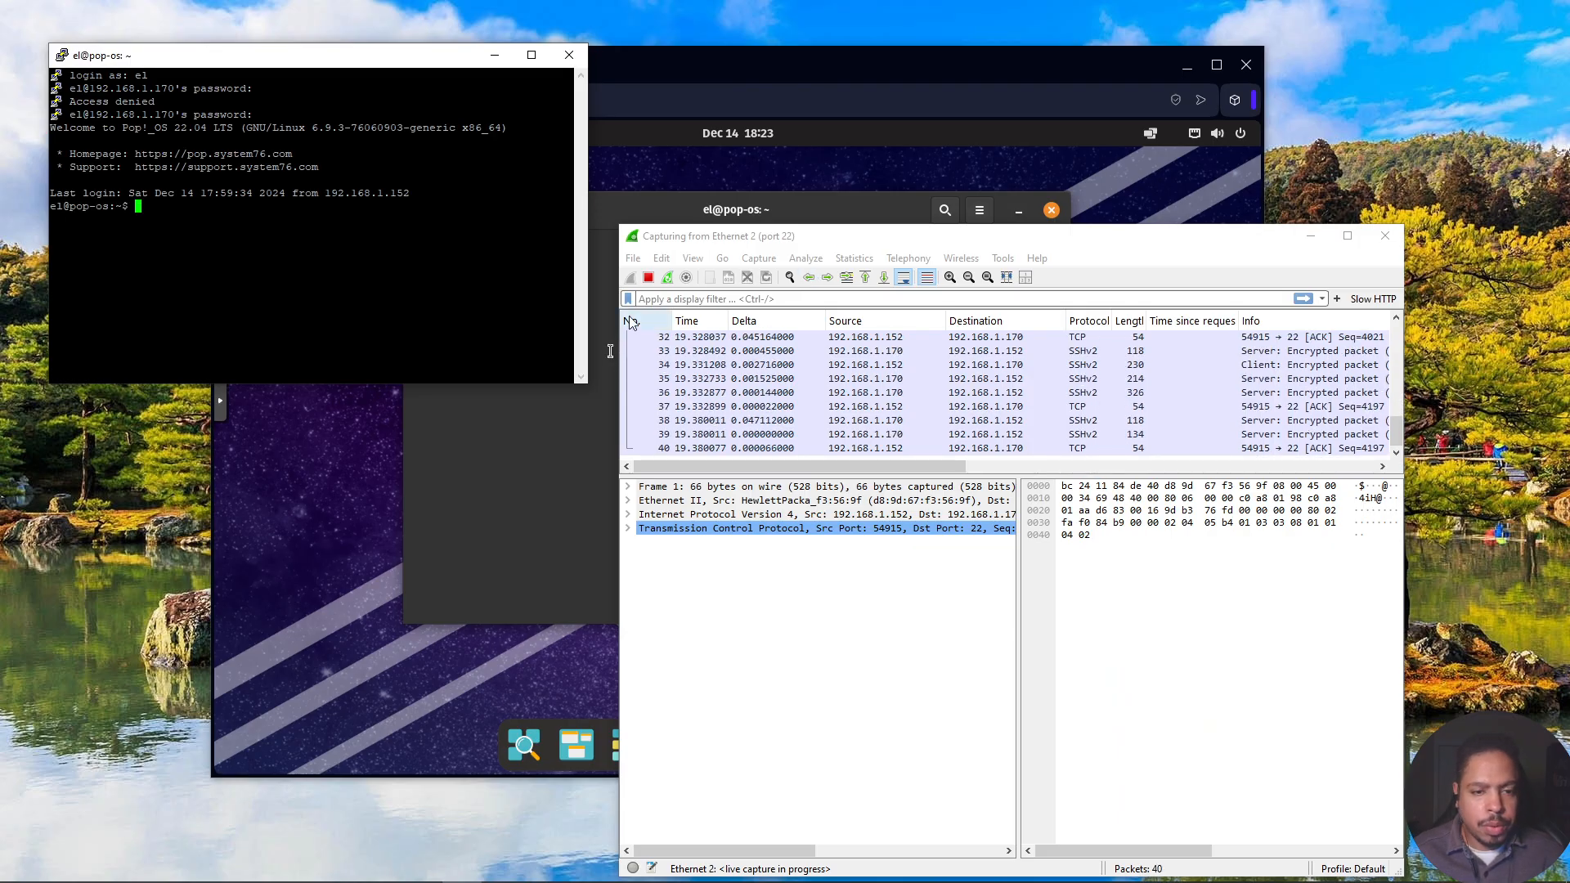
Stop the Wireshark capture, then move the PuTTY terminal over the Pop!_OS console and widen it.
left_click(648, 279)
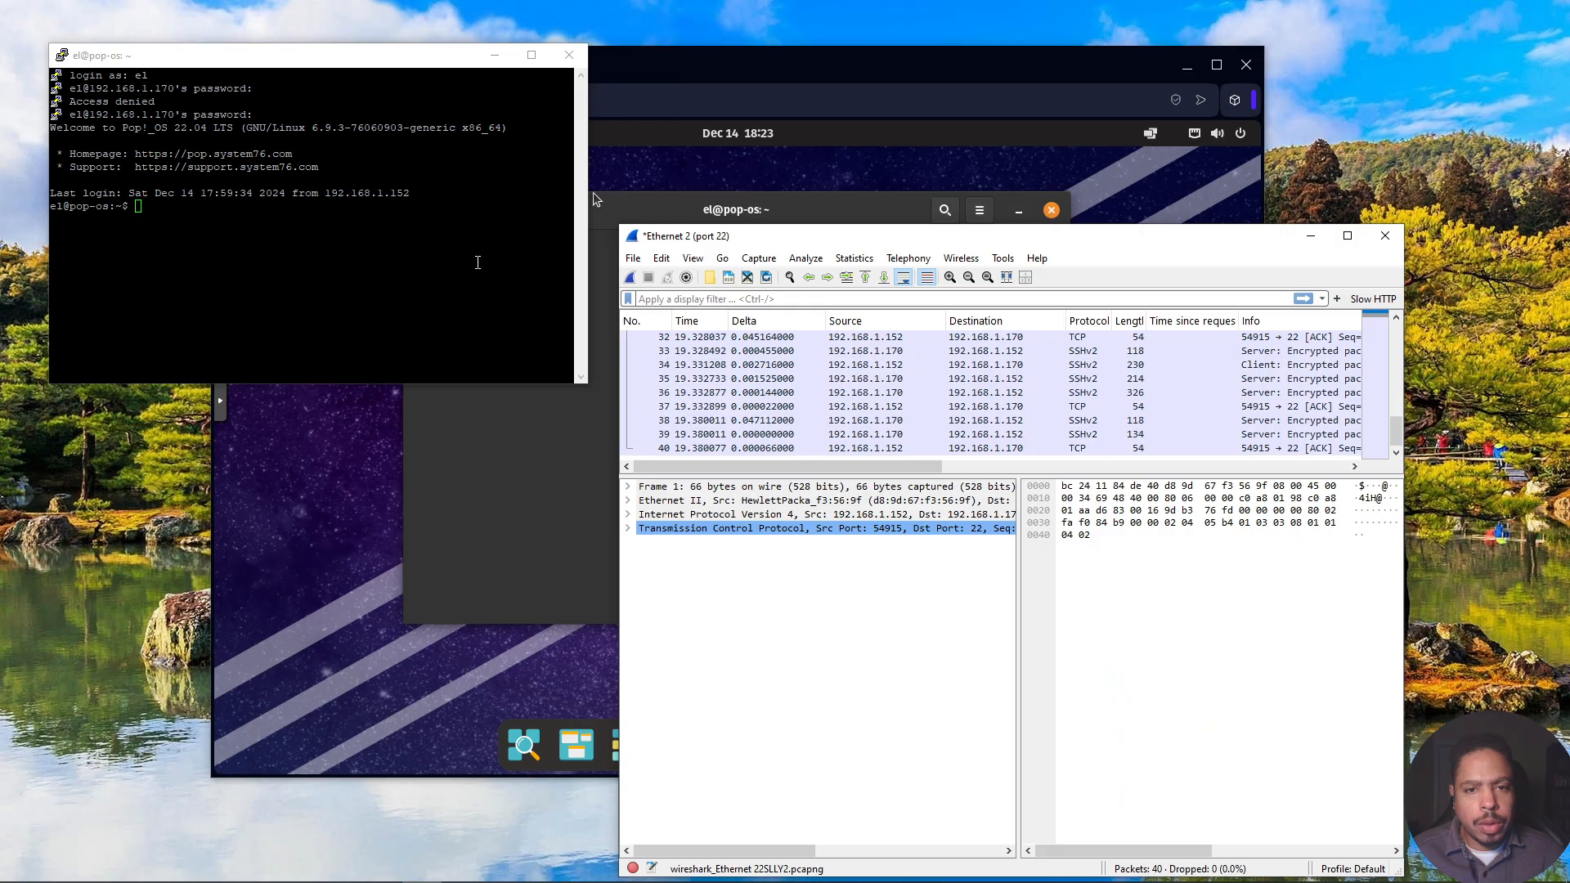
left_click_drag(401, 63, 707, 181)
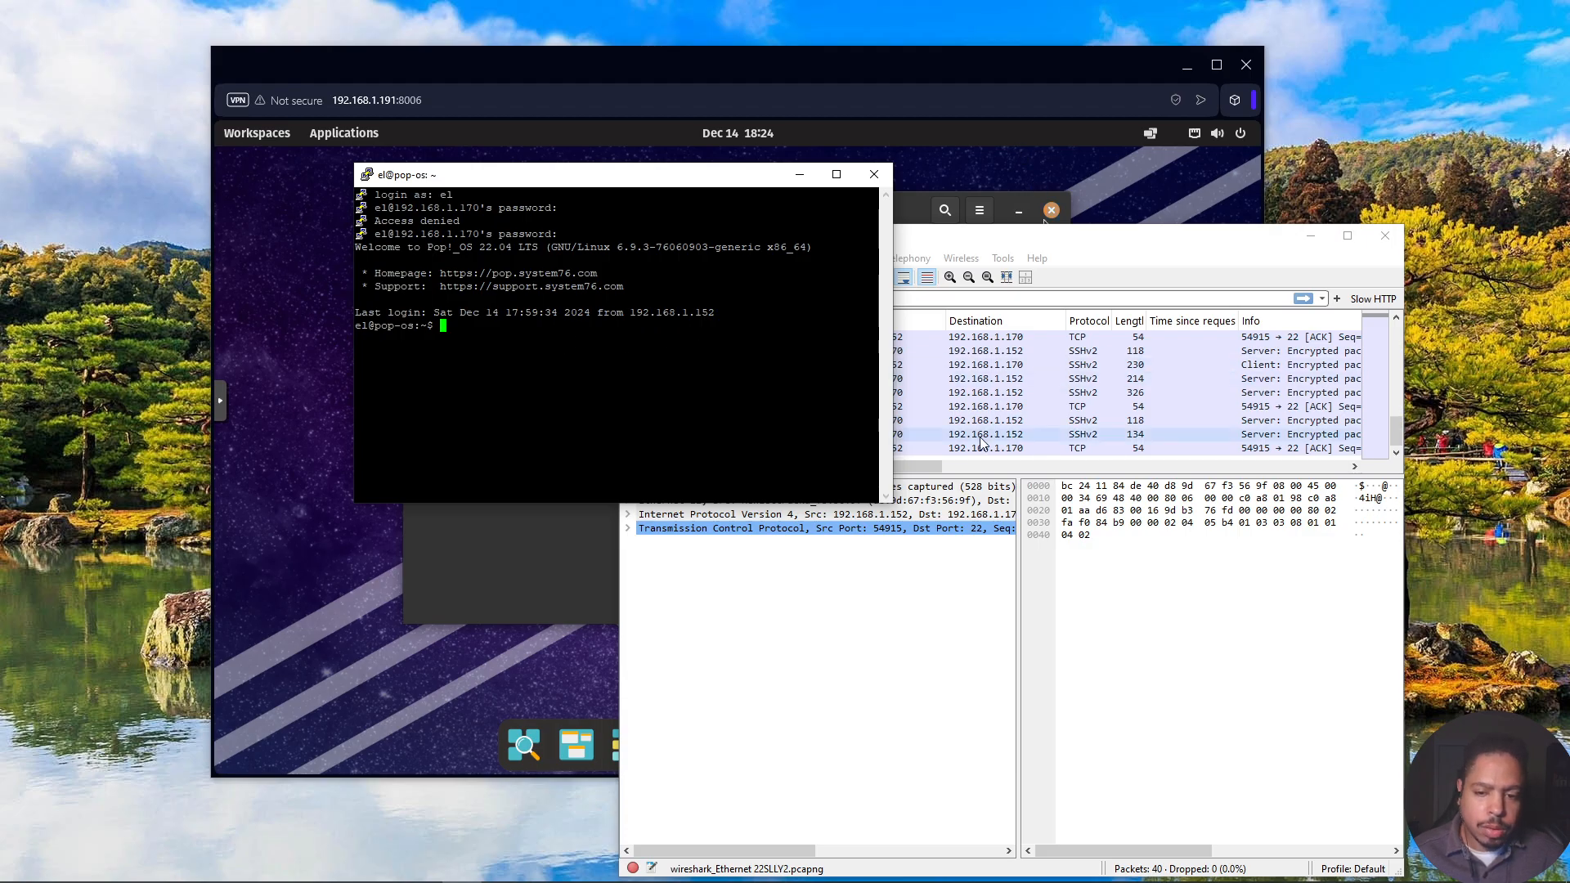
left_click_drag(894, 500, 1390, 500)
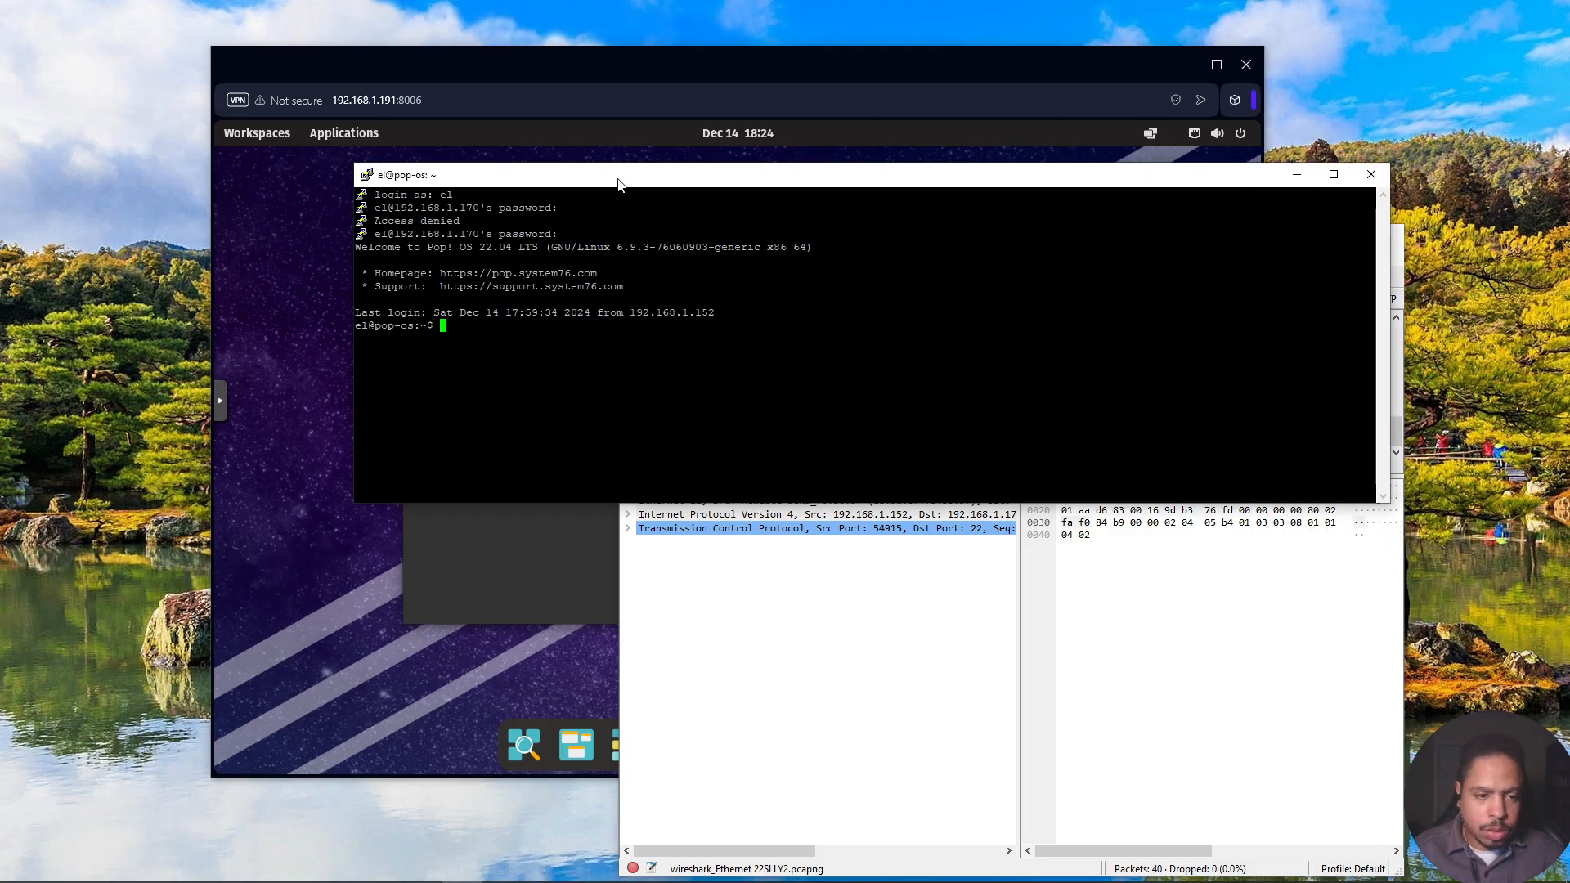
Open .ssh/authorized_keys in nano within the SSH session.
type("nan")
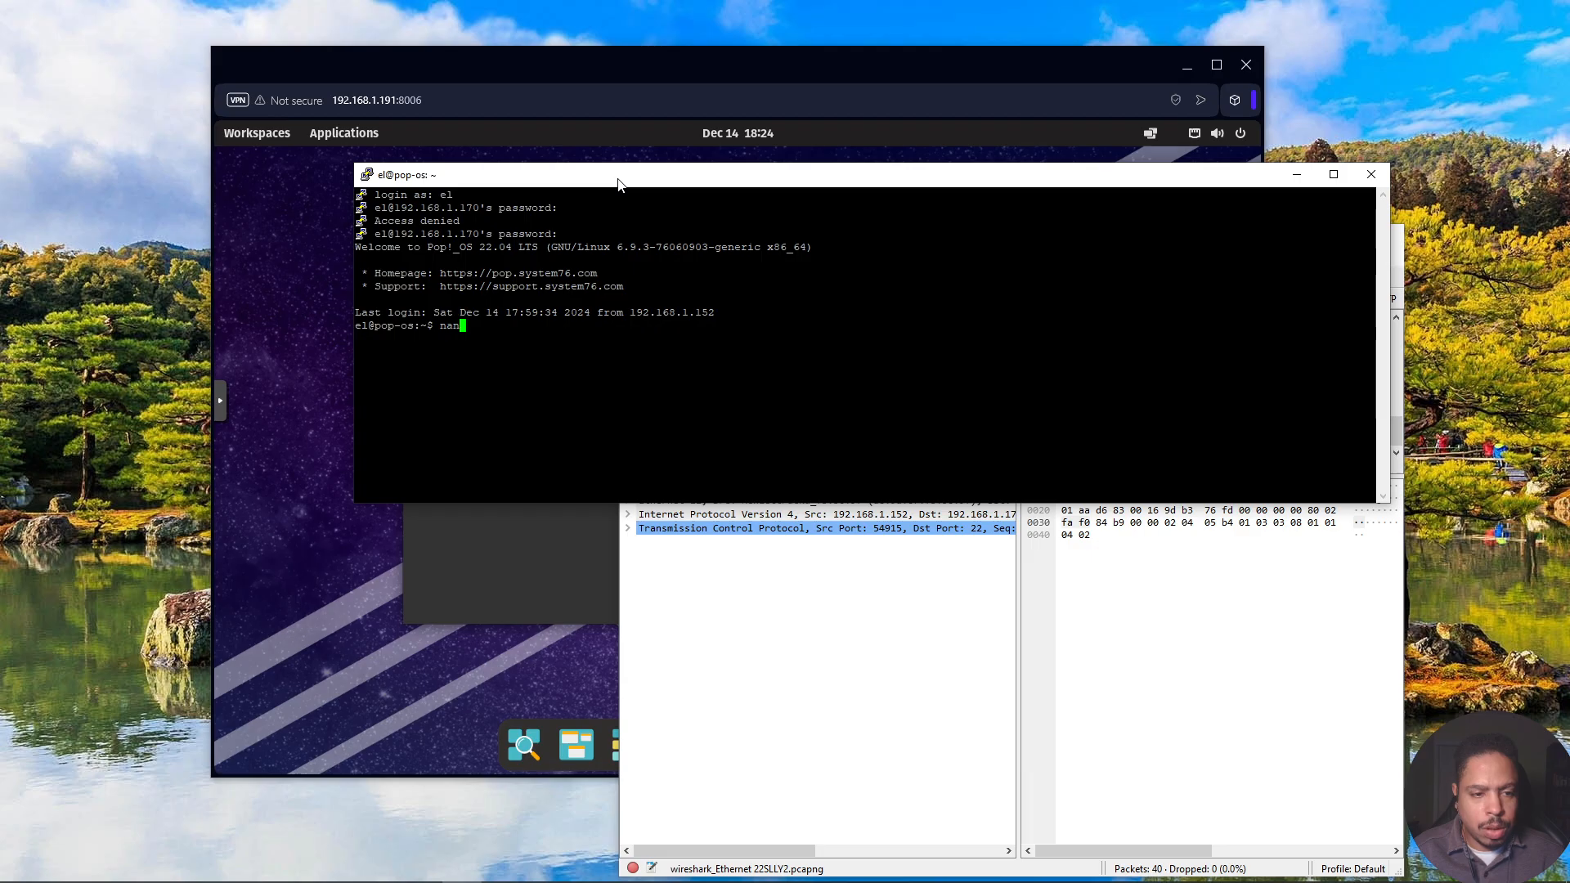
type("o")
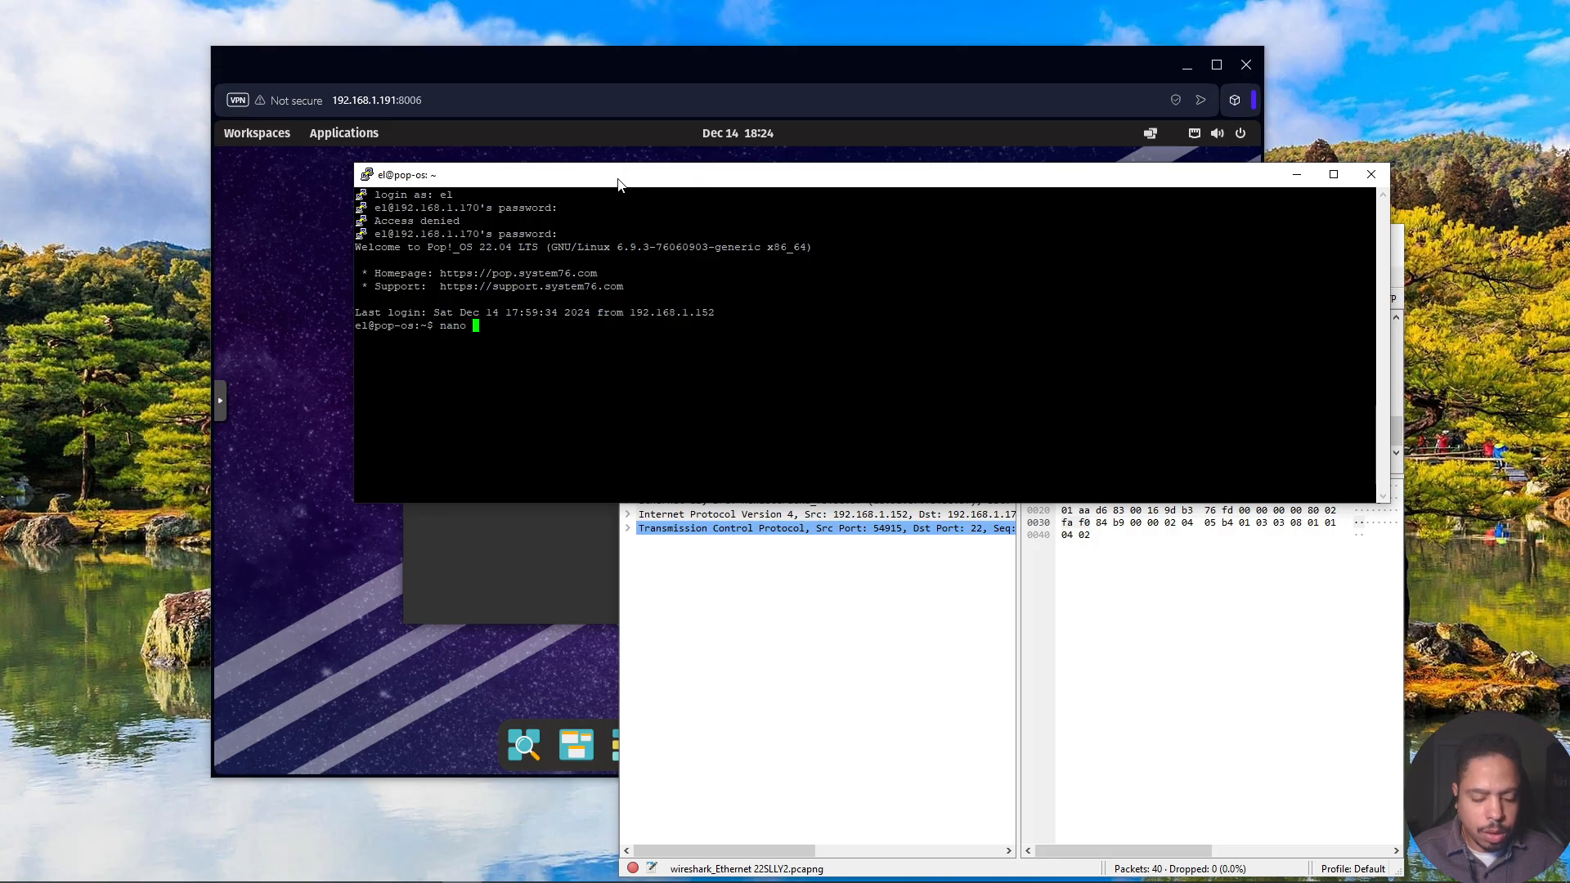
type(".ssh/authorized_keys")
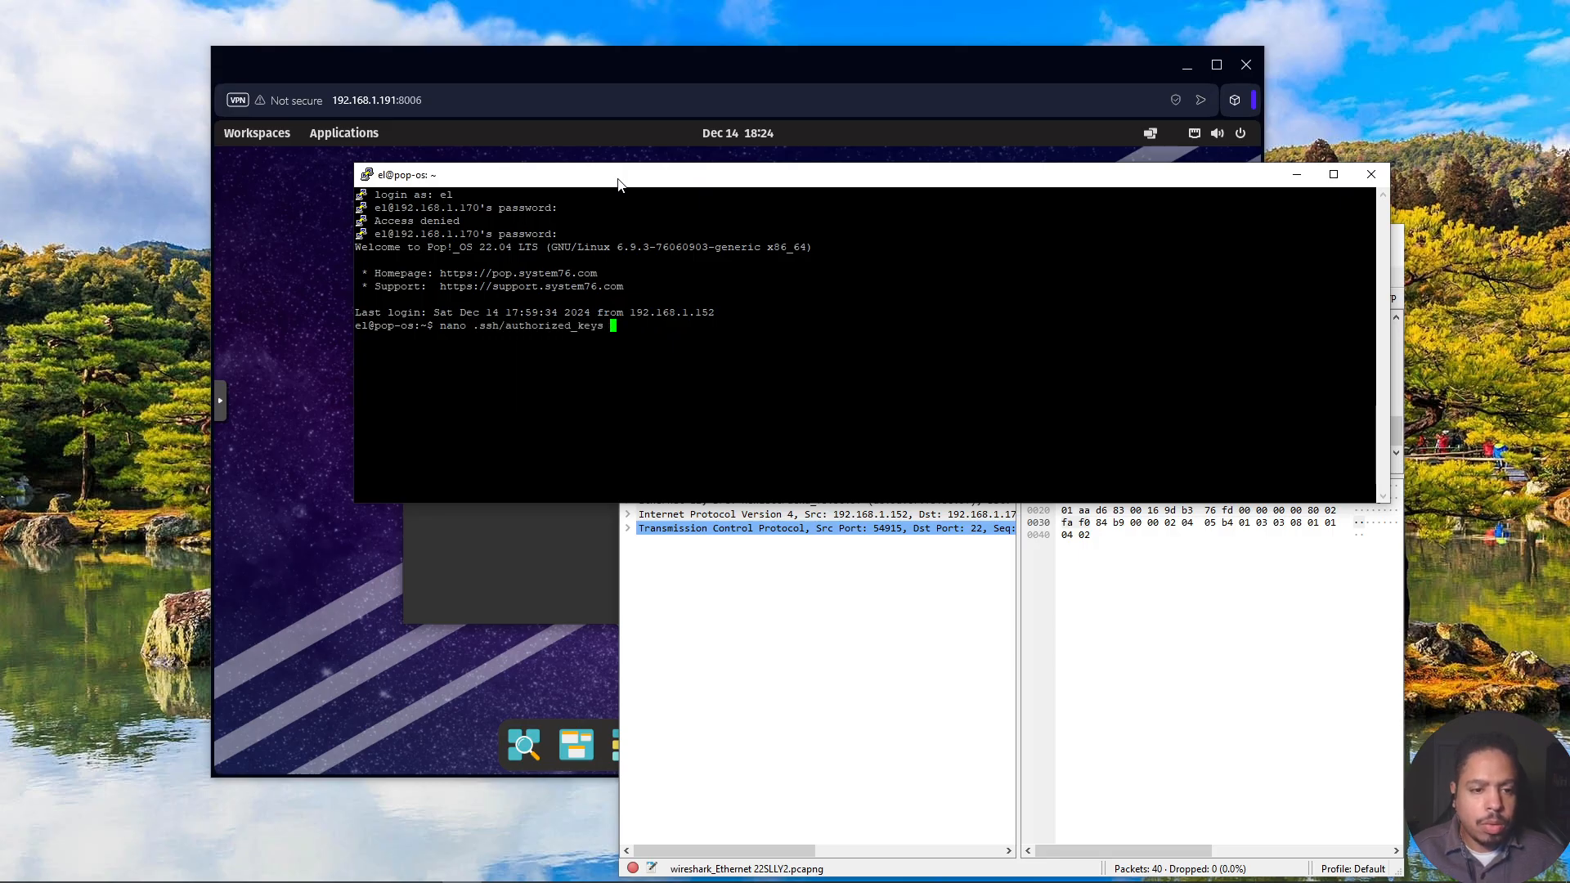
key("Return")
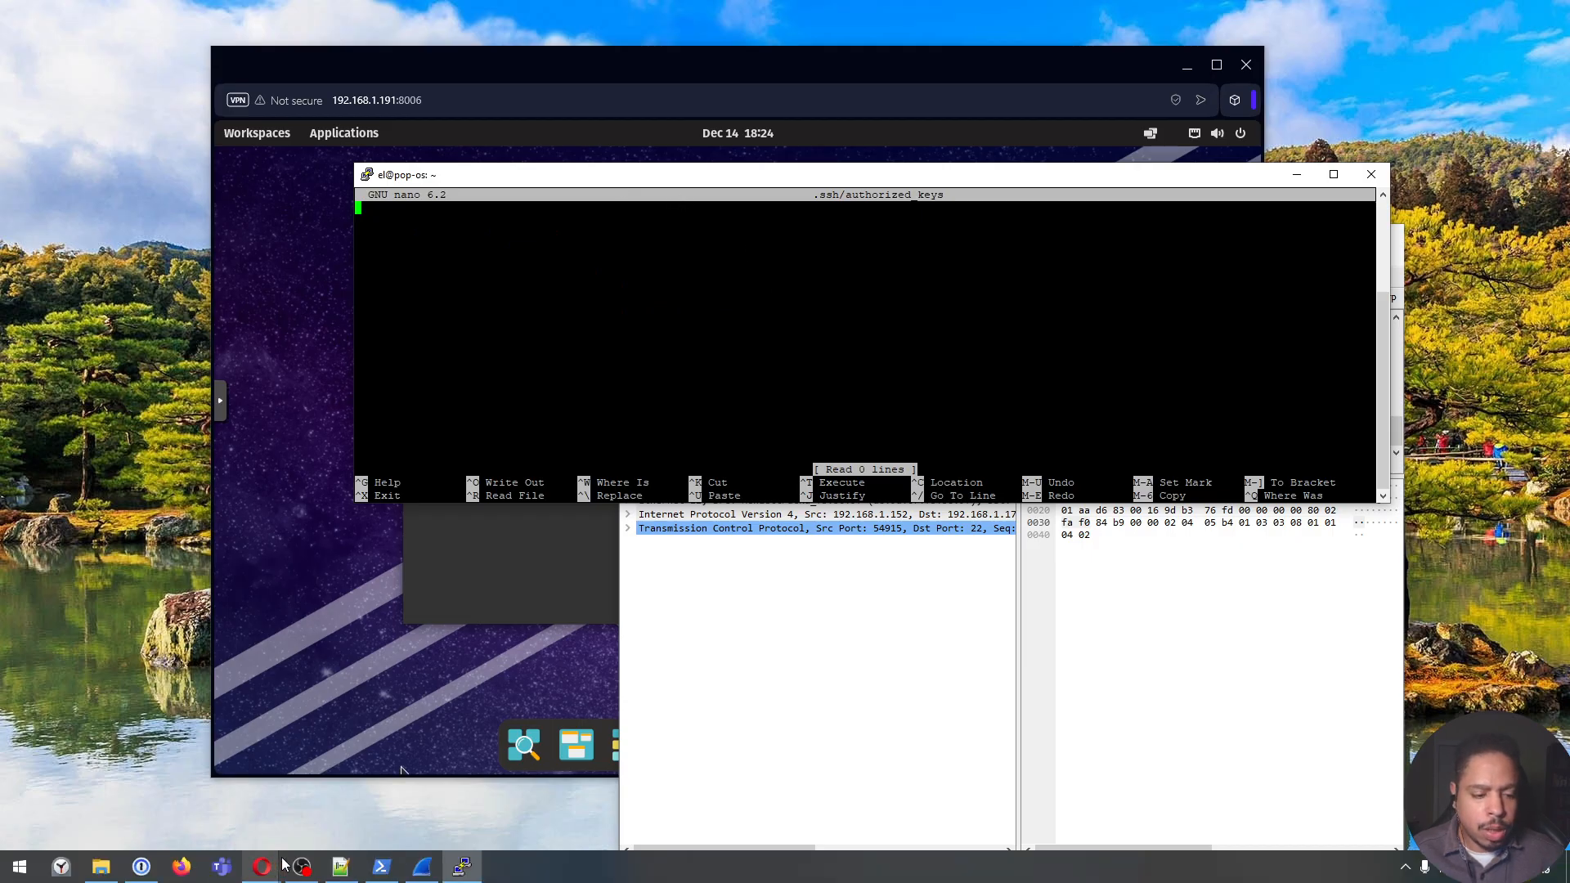
Switch to Notepad++ to view the SSH2 public key in rsa_pub.pub, and close the editor.
mouse_move(344, 869)
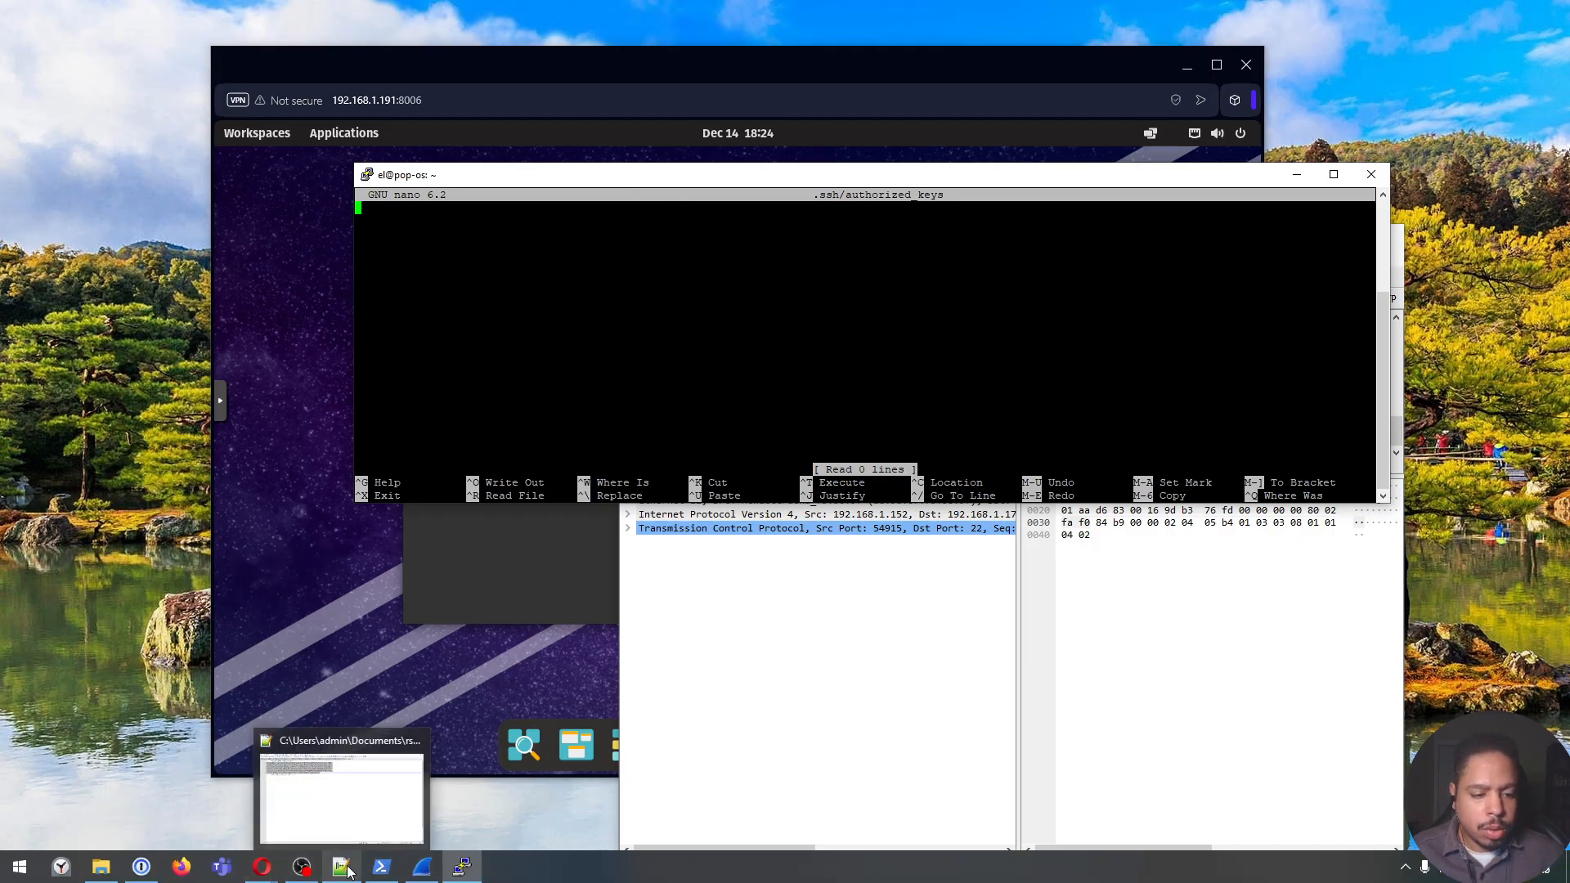
left_click(343, 869)
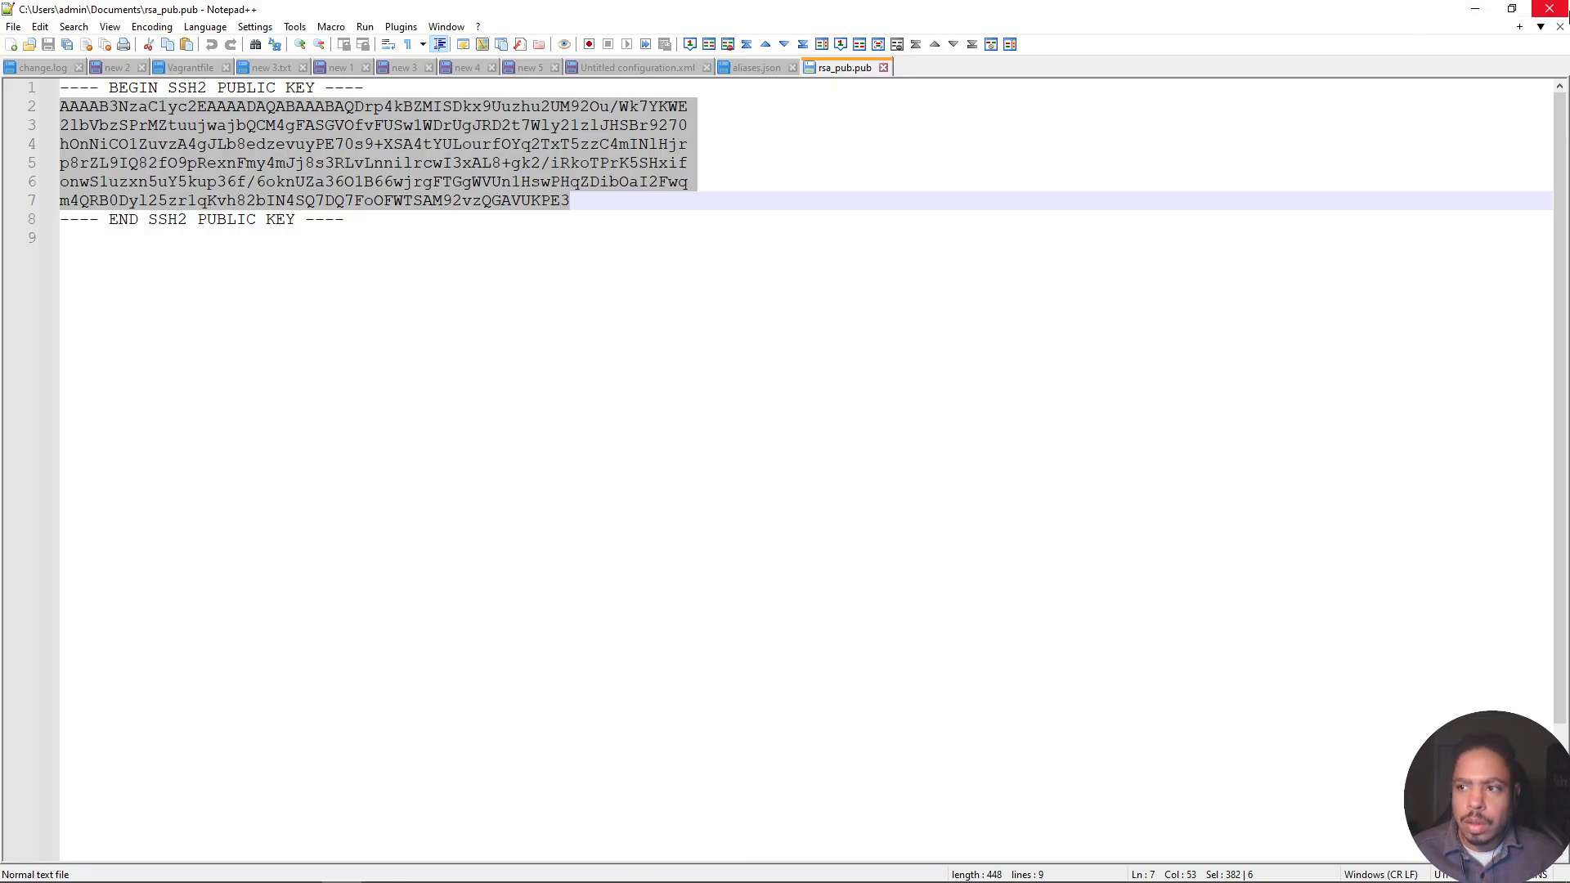
left_click(1547, 17)
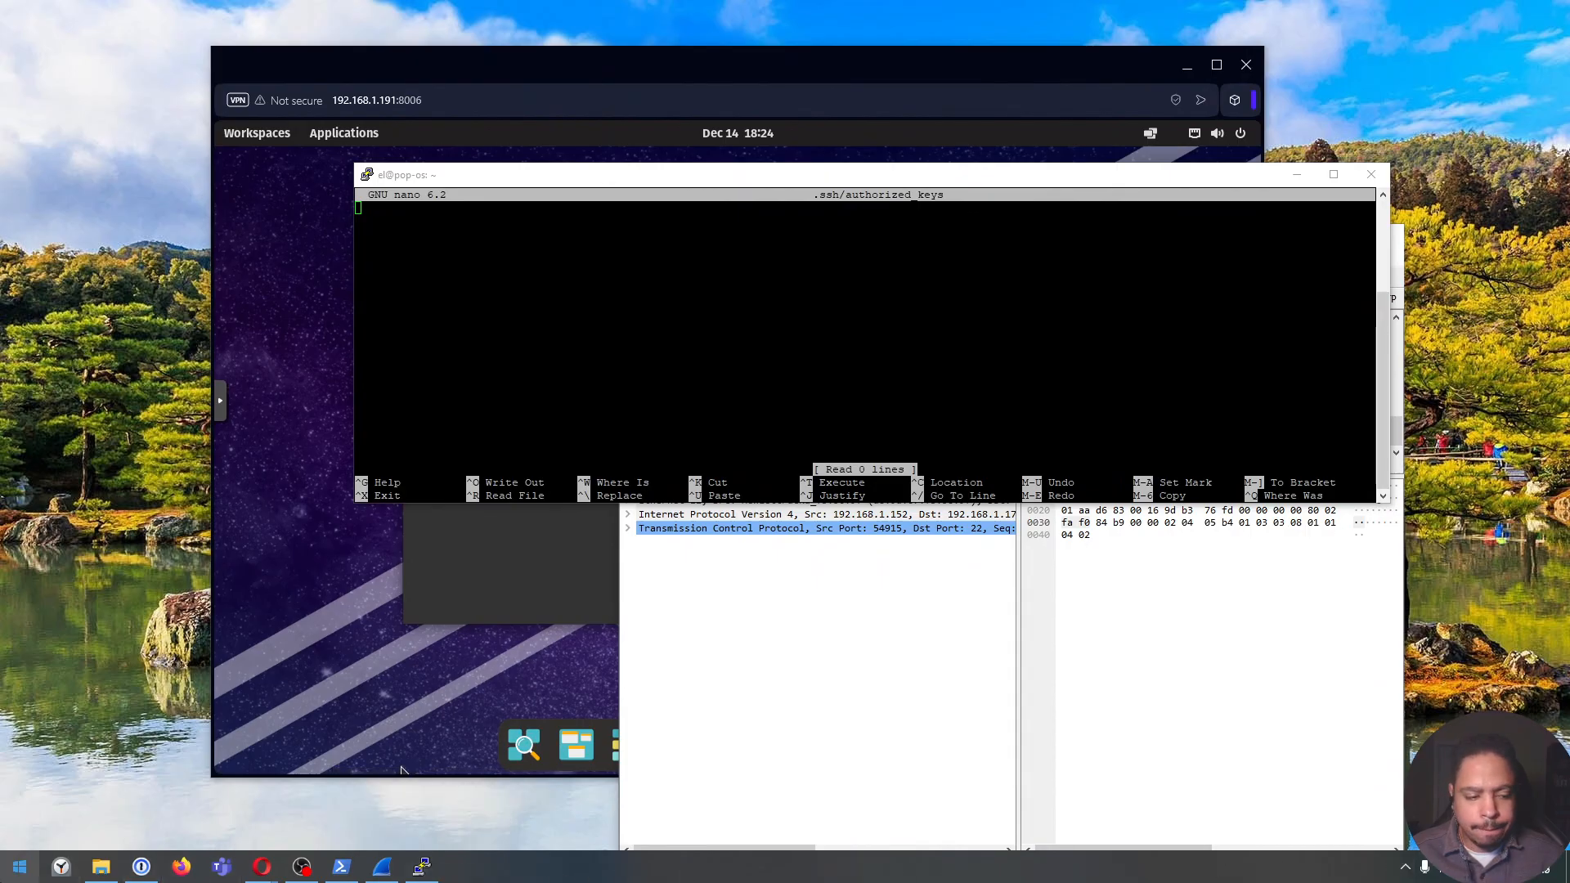
Launch PuTTYgen and load the existing private key rsa_priv.ppk from Documents.
left_click(20, 867)
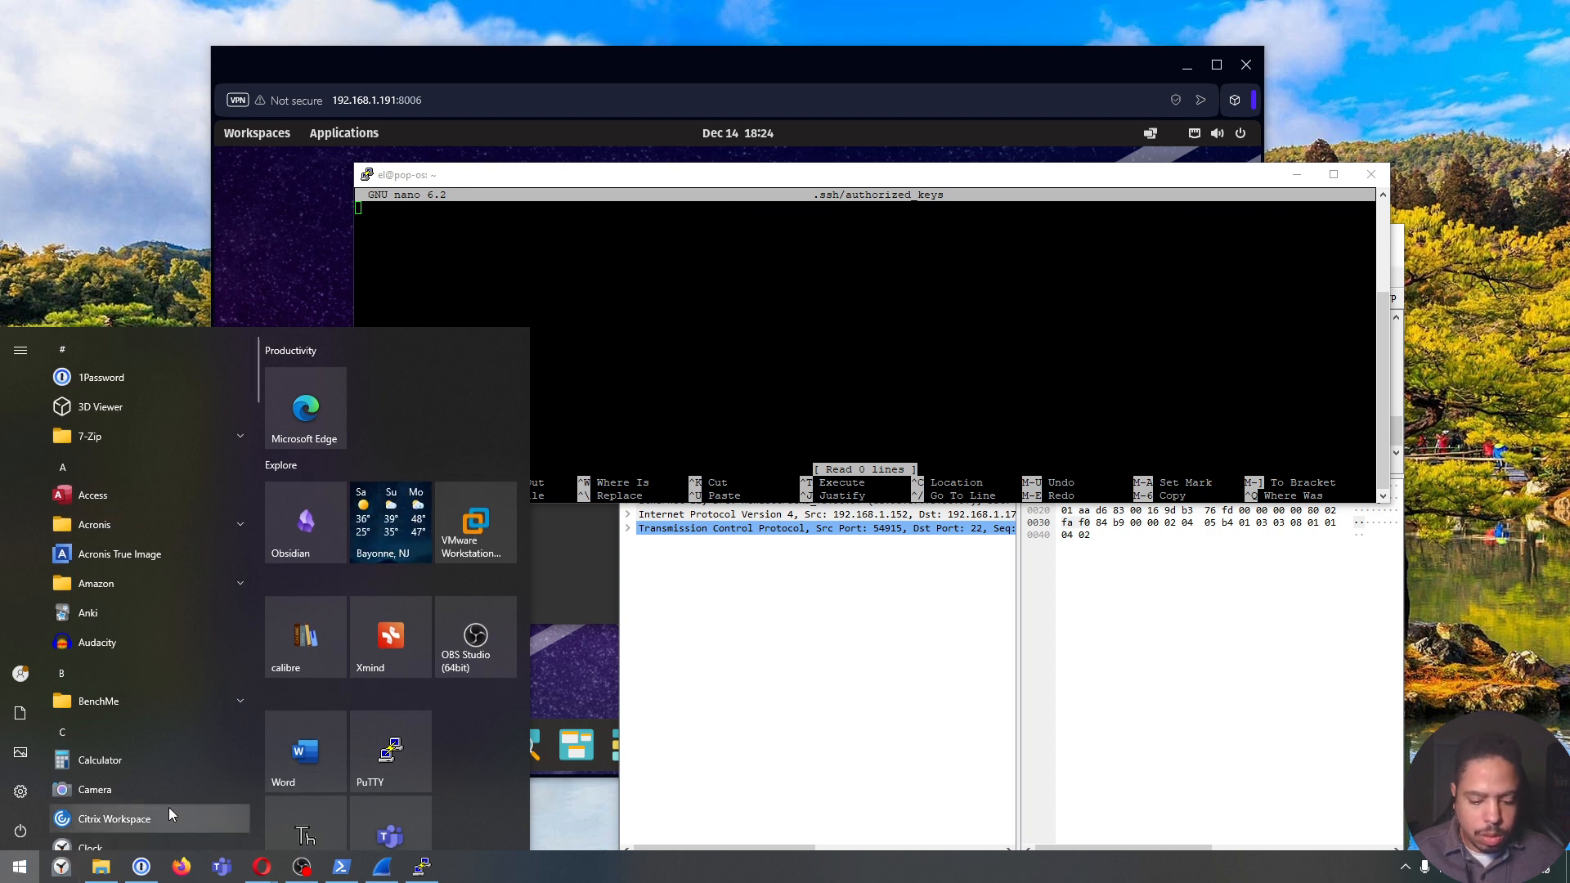
type("pu")
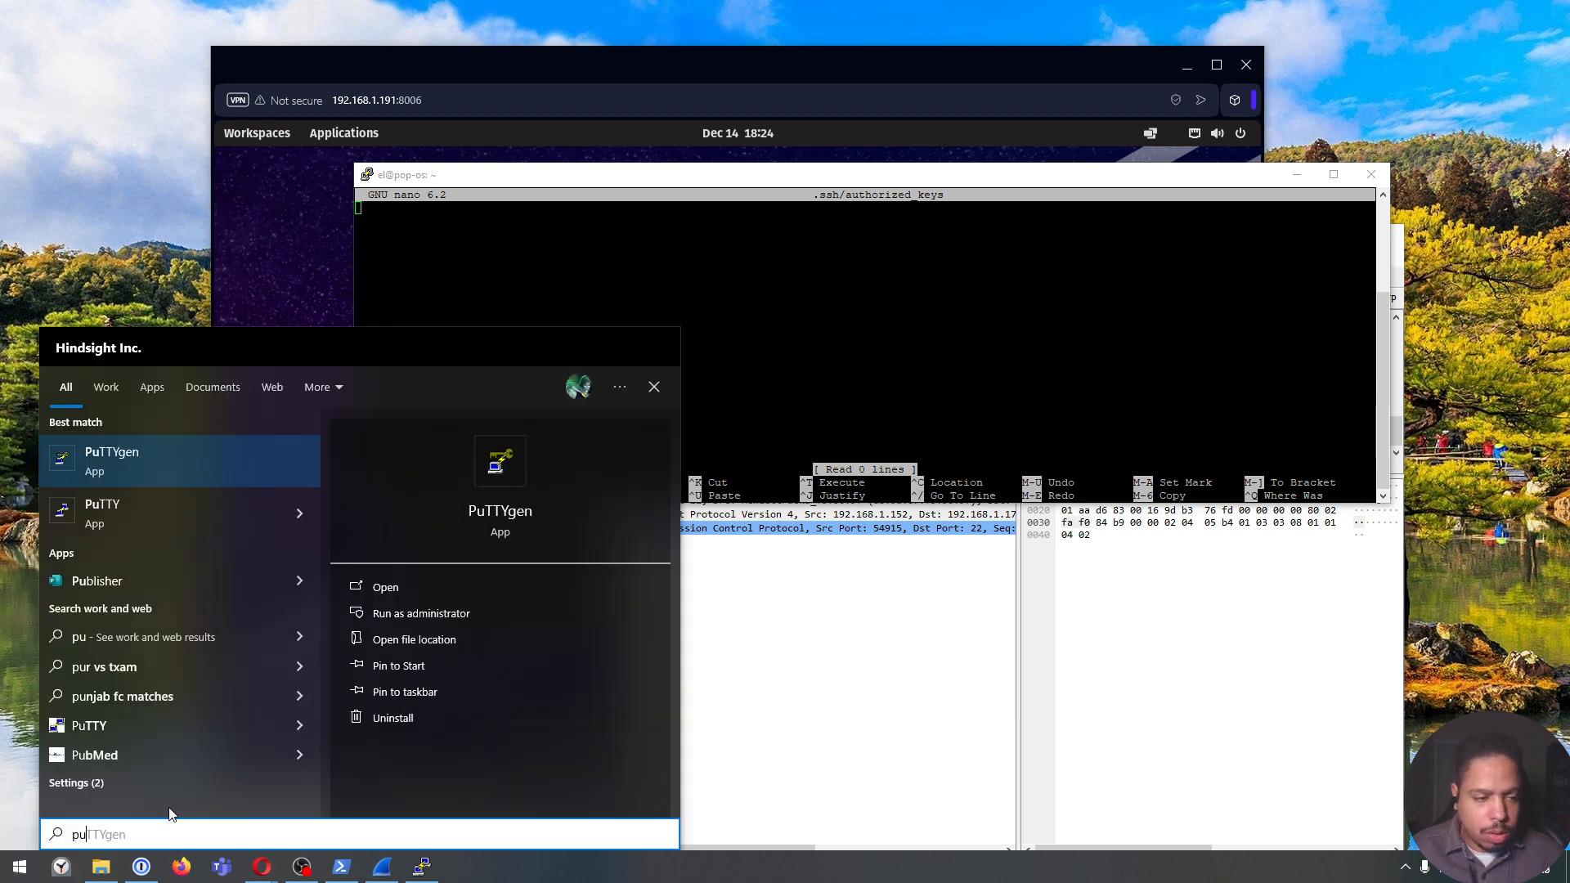
left_click(238, 467)
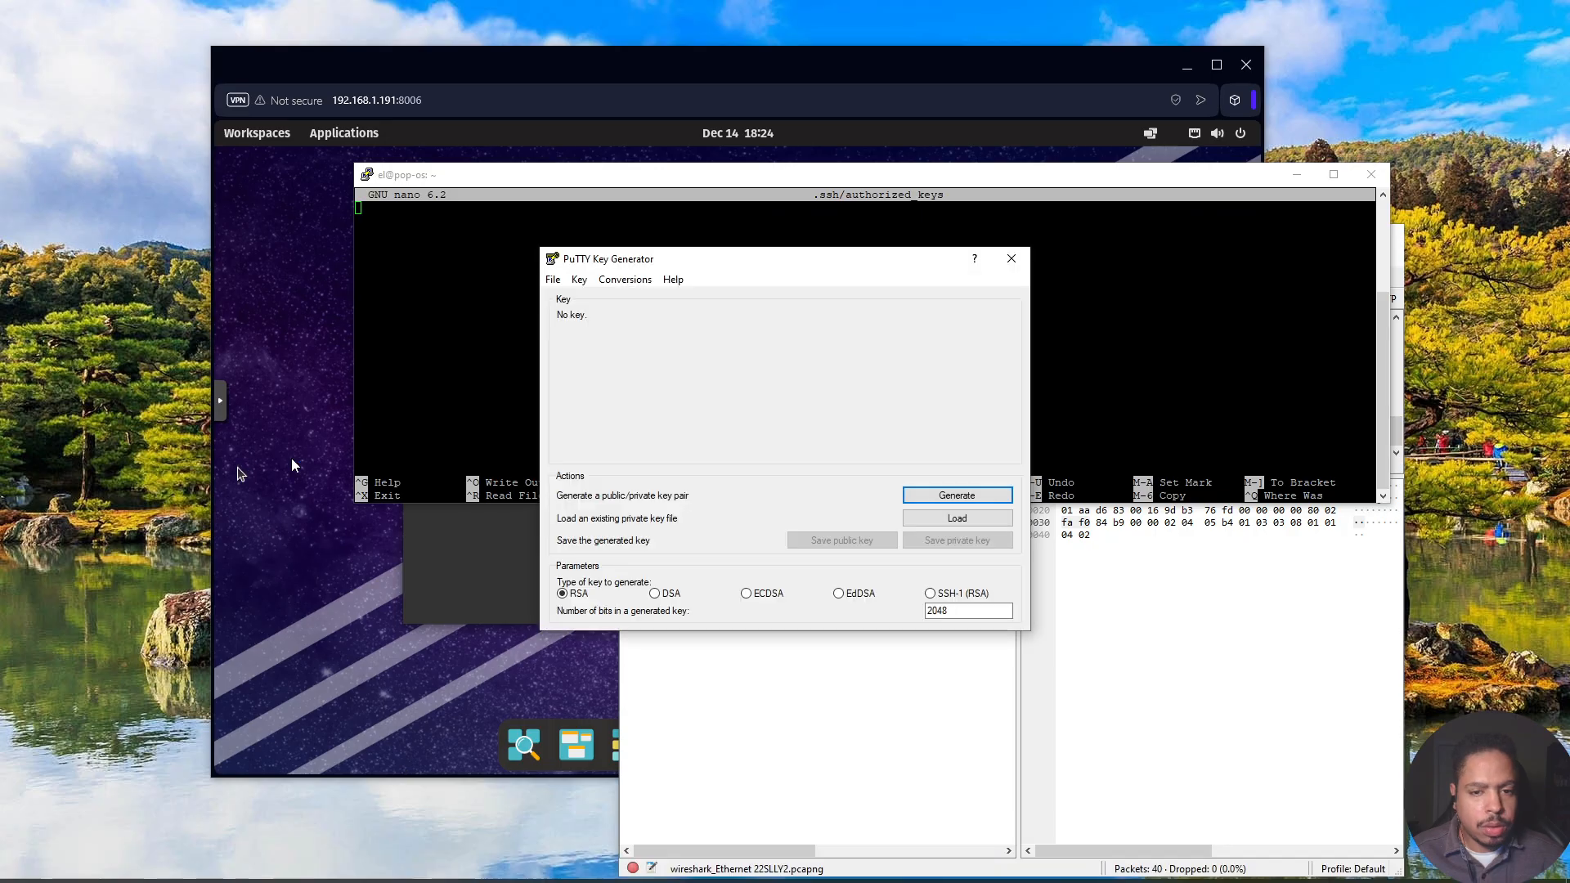
left_click(939, 520)
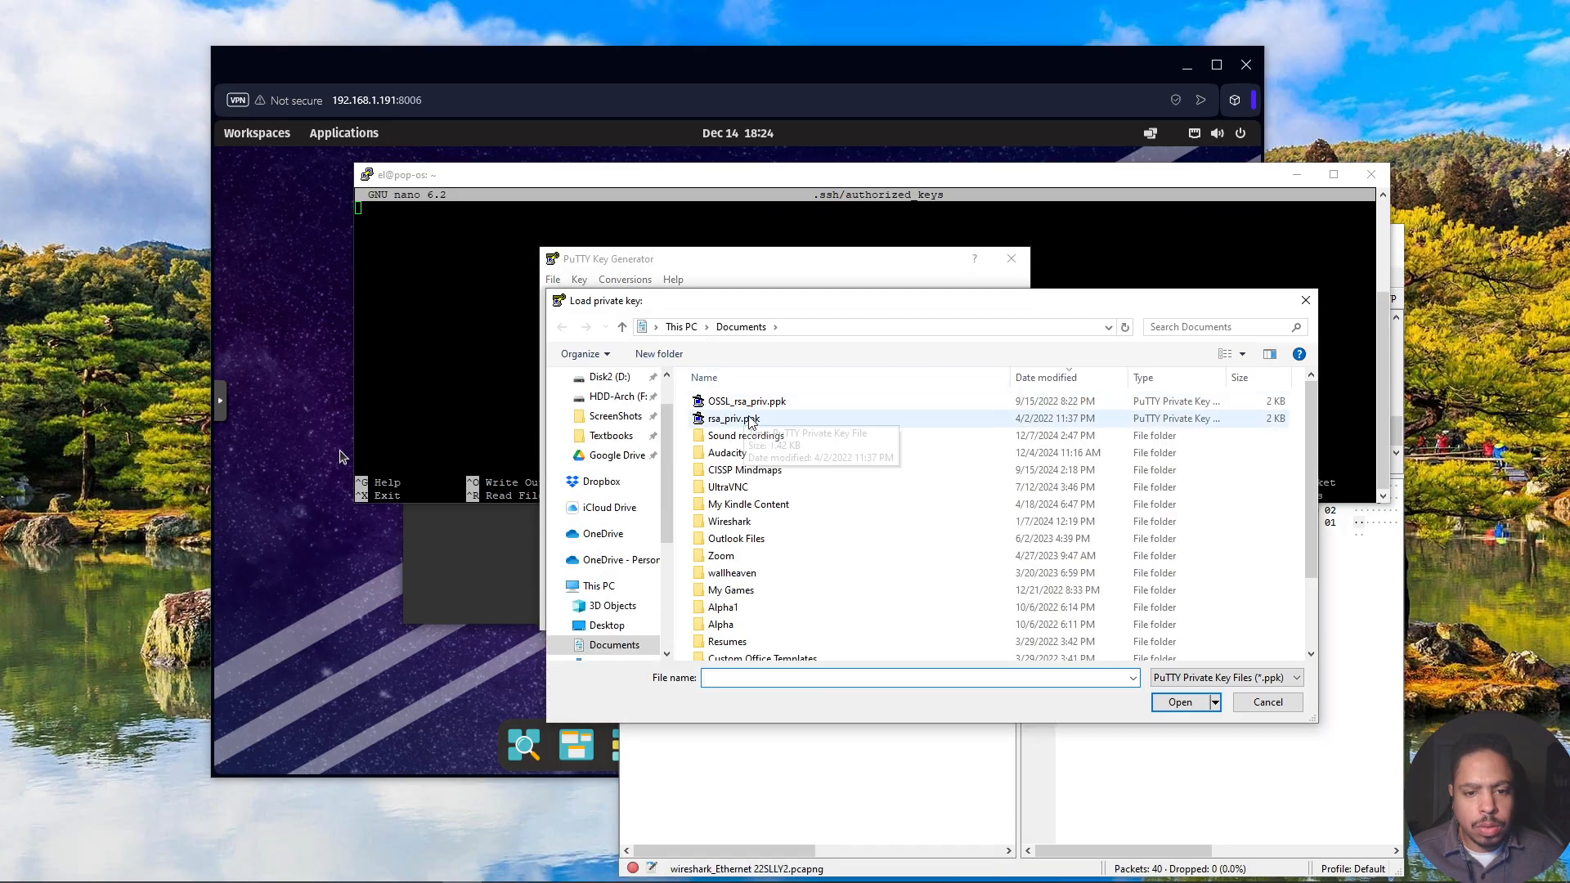
left_click(720, 419)
left_click(1182, 705)
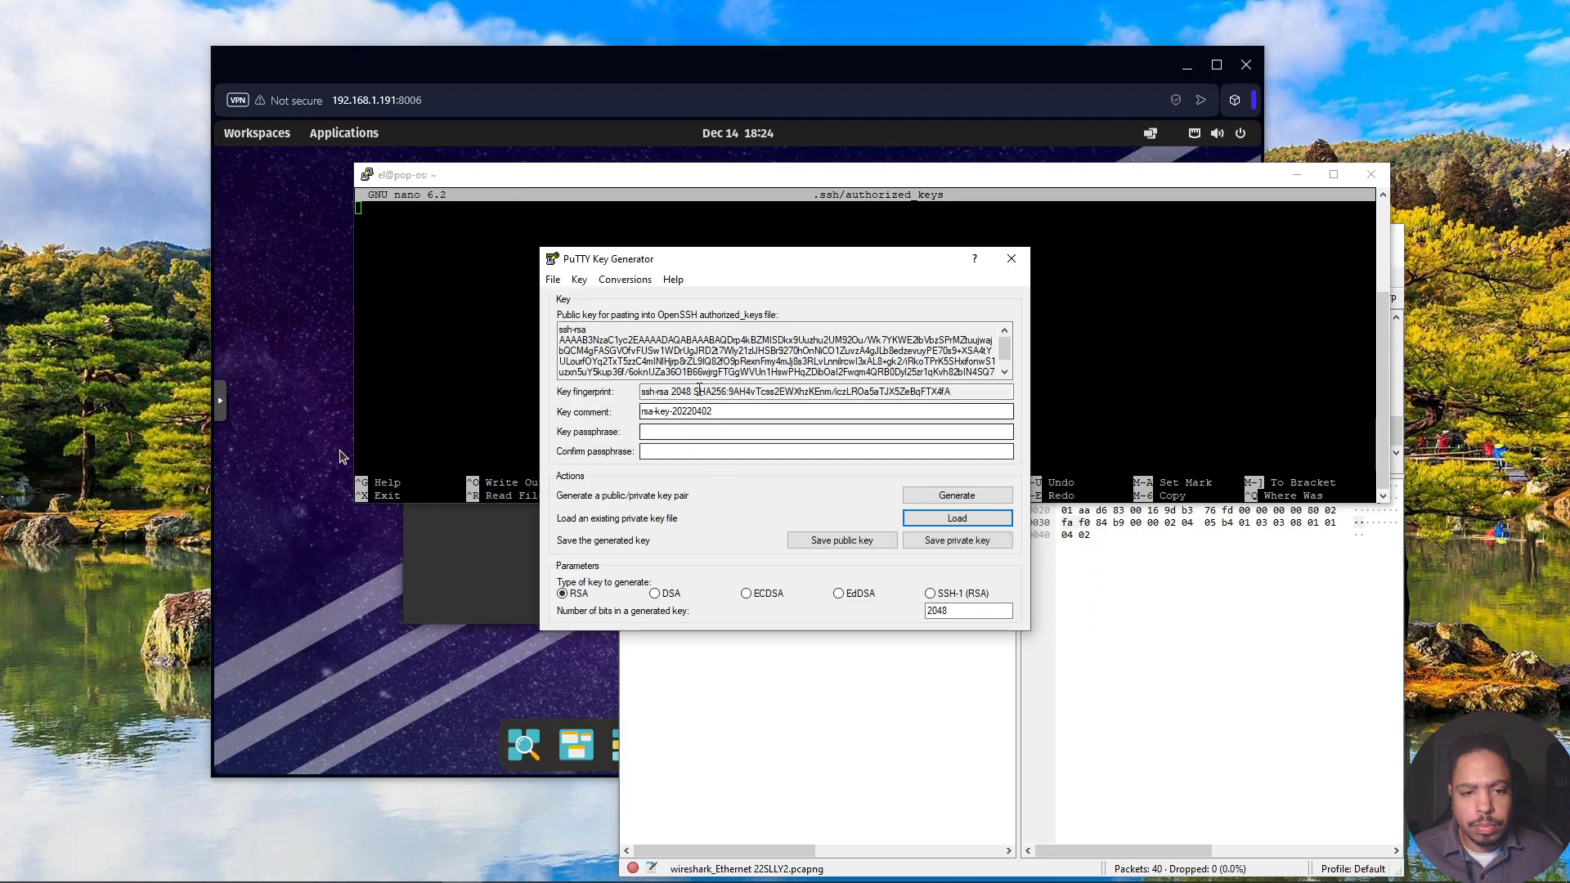
Copy the full OpenSSH public key from PuTTYgen into authorized_keys in nano, and save the file on exit.
left_click_drag(561, 330, 769, 384)
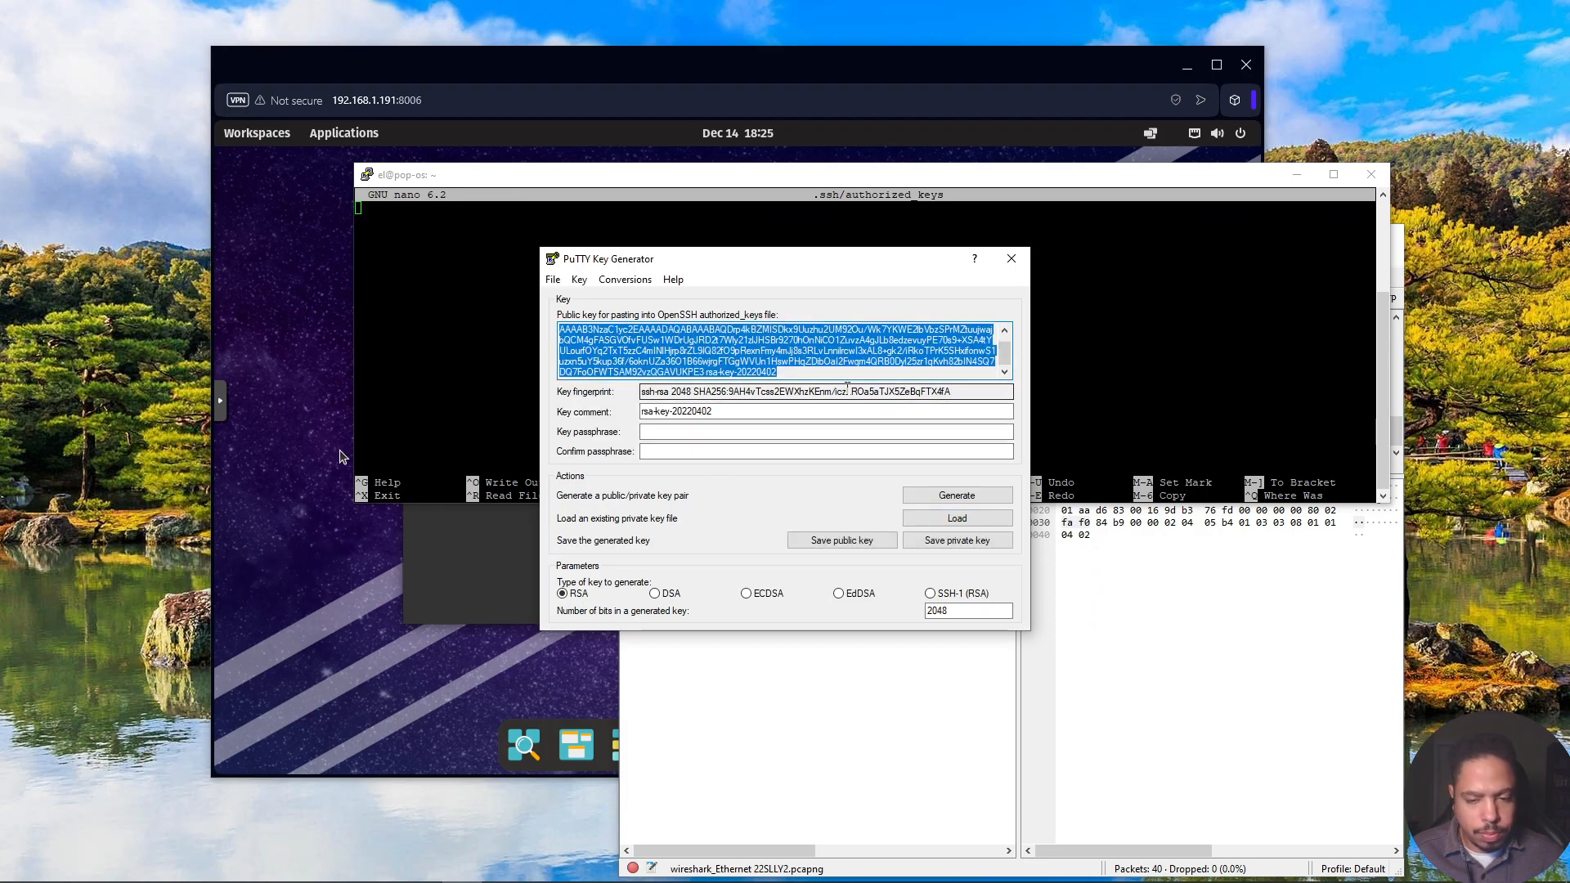
right_click(461, 236)
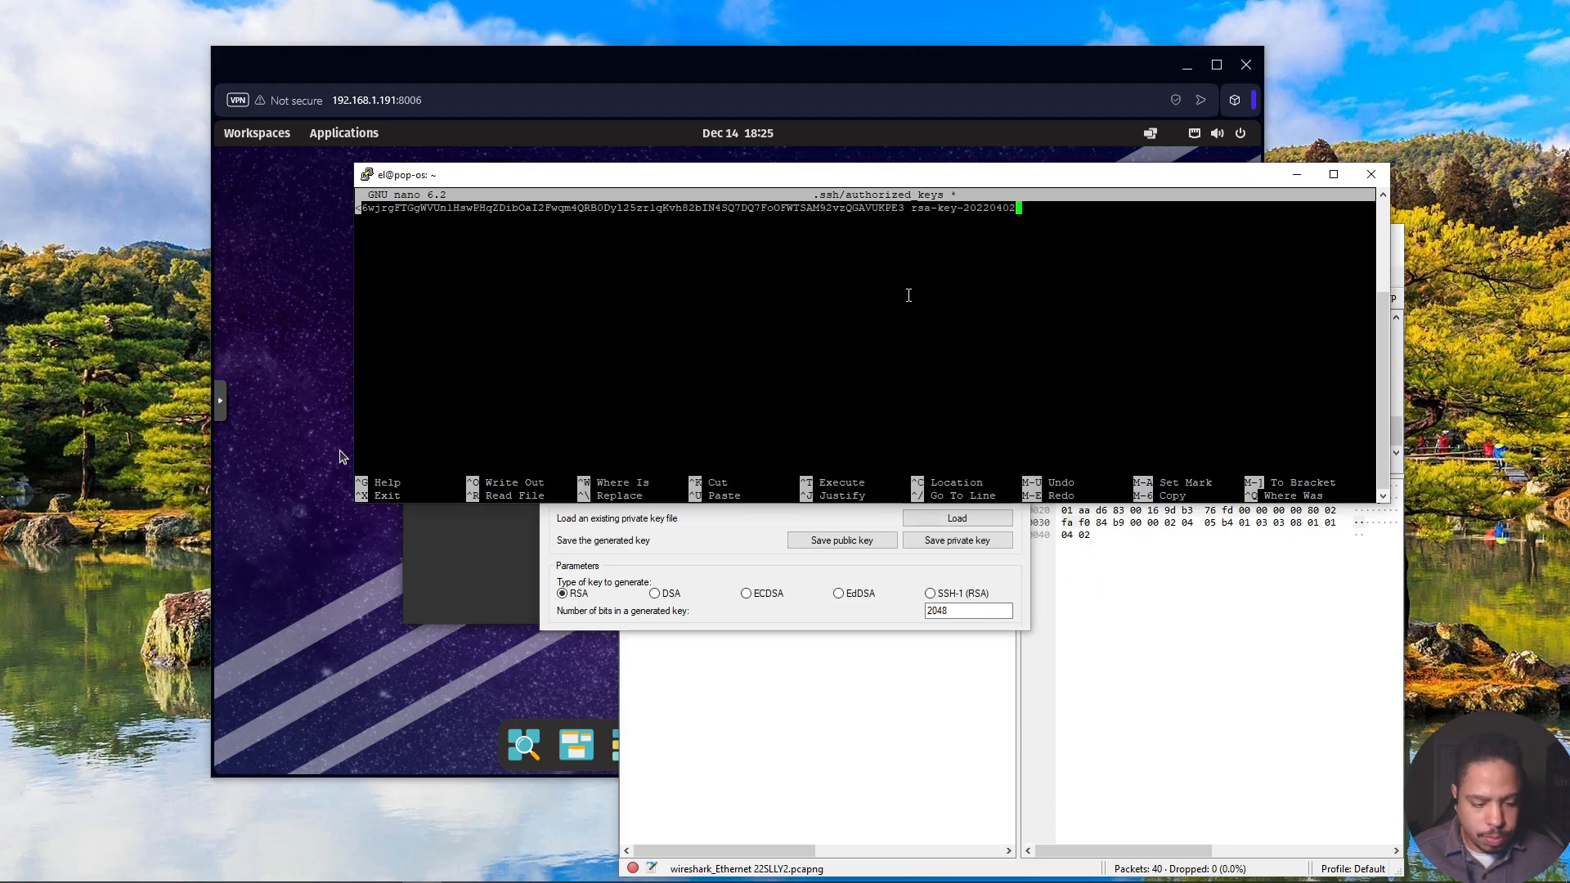
key("ctrl+x")
key("y")
key("Return")
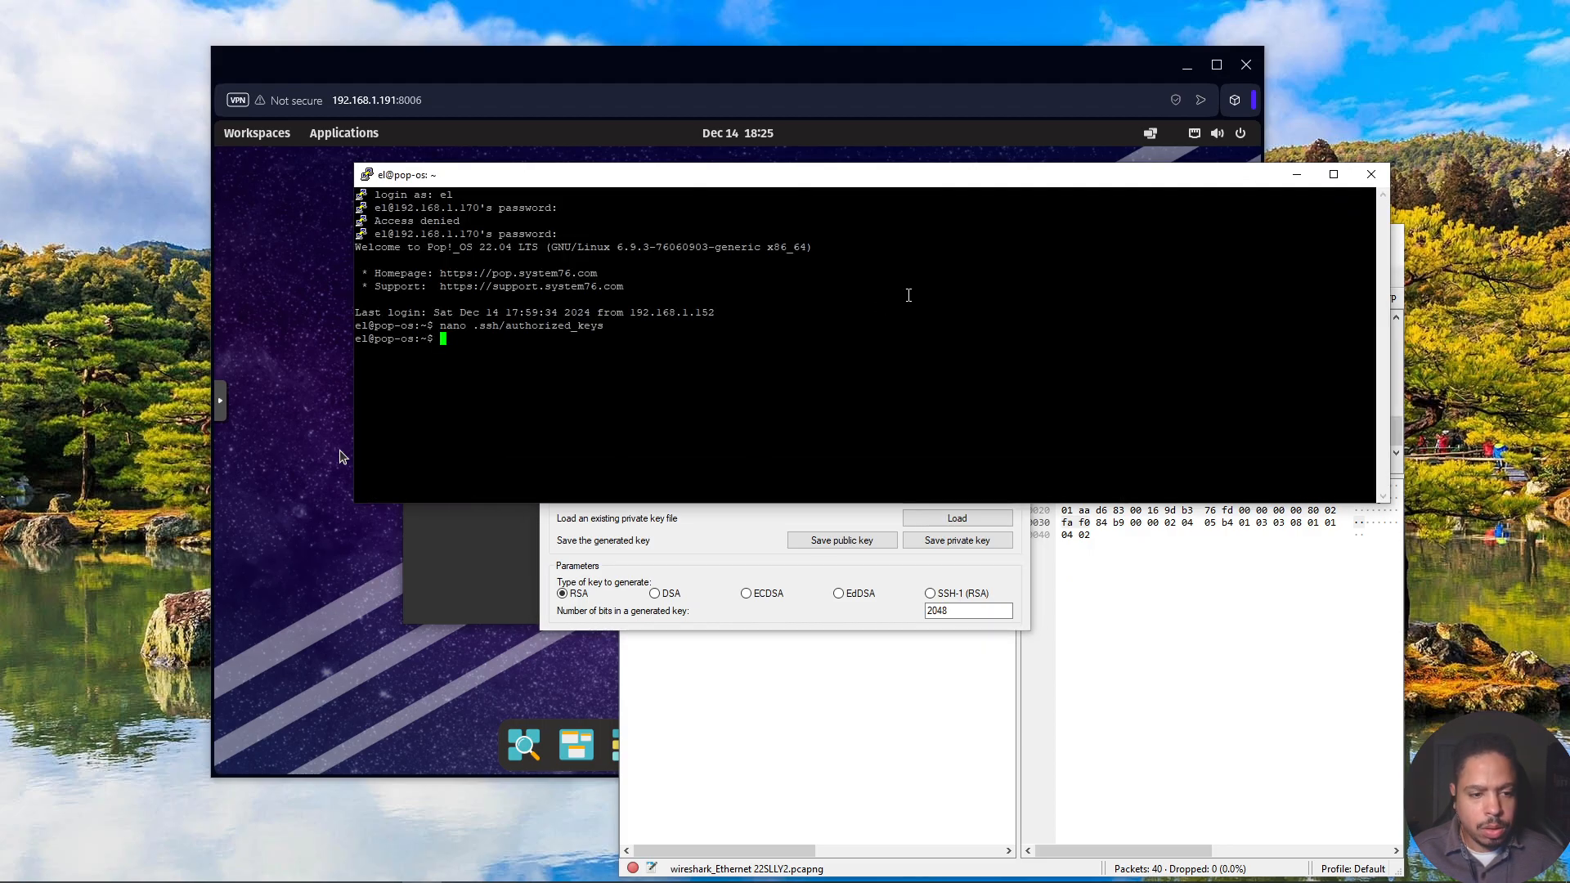
End the SSH session with exit and close the PuTTY Key Generator.
type("exit")
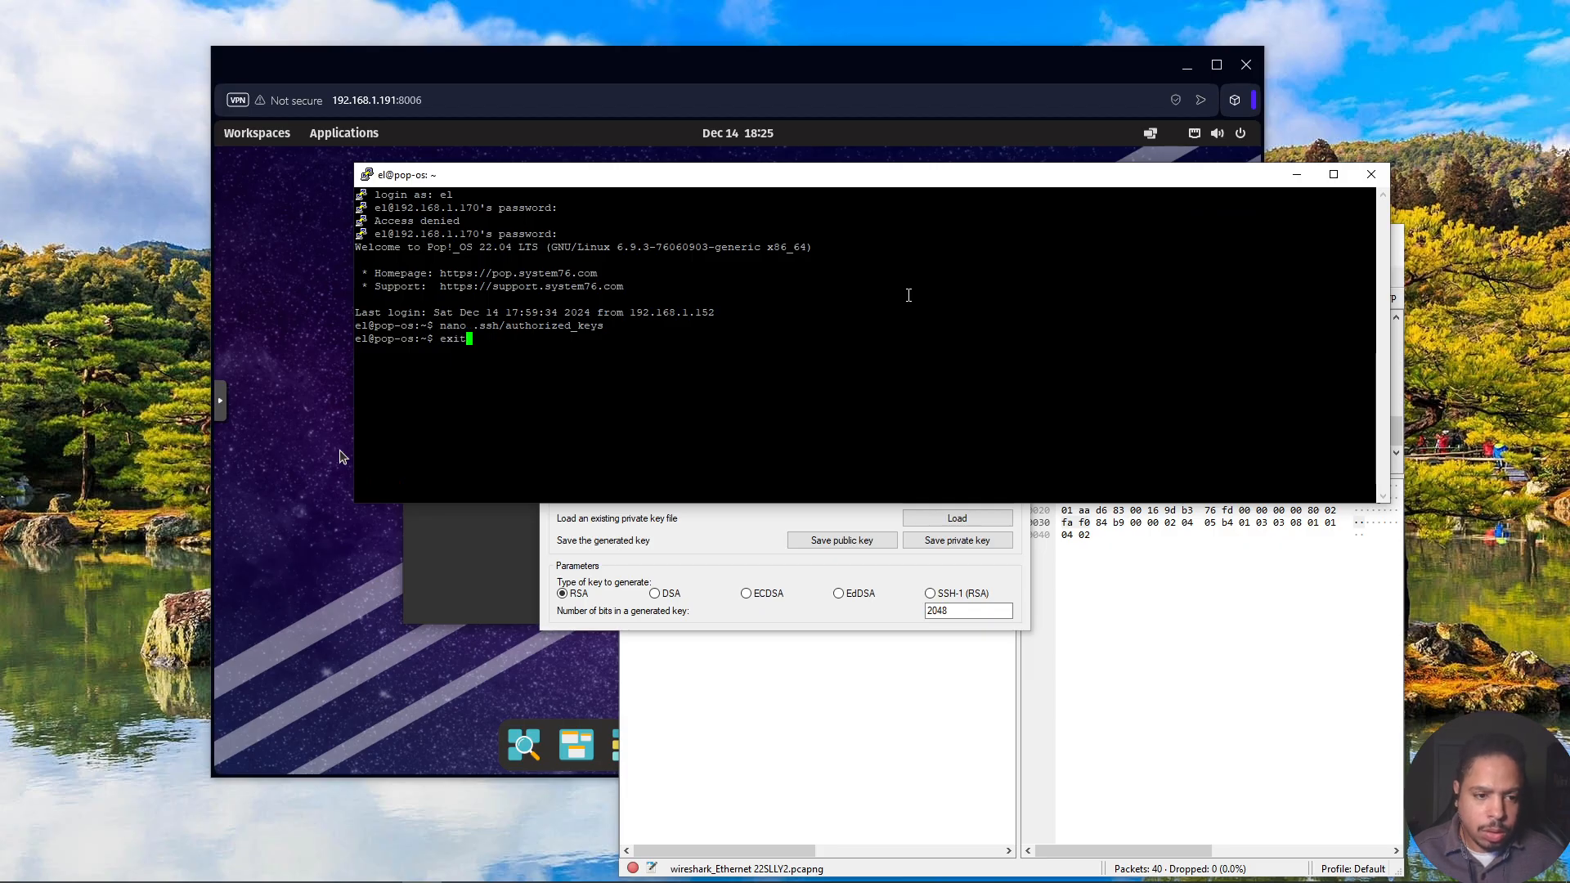
key("Return")
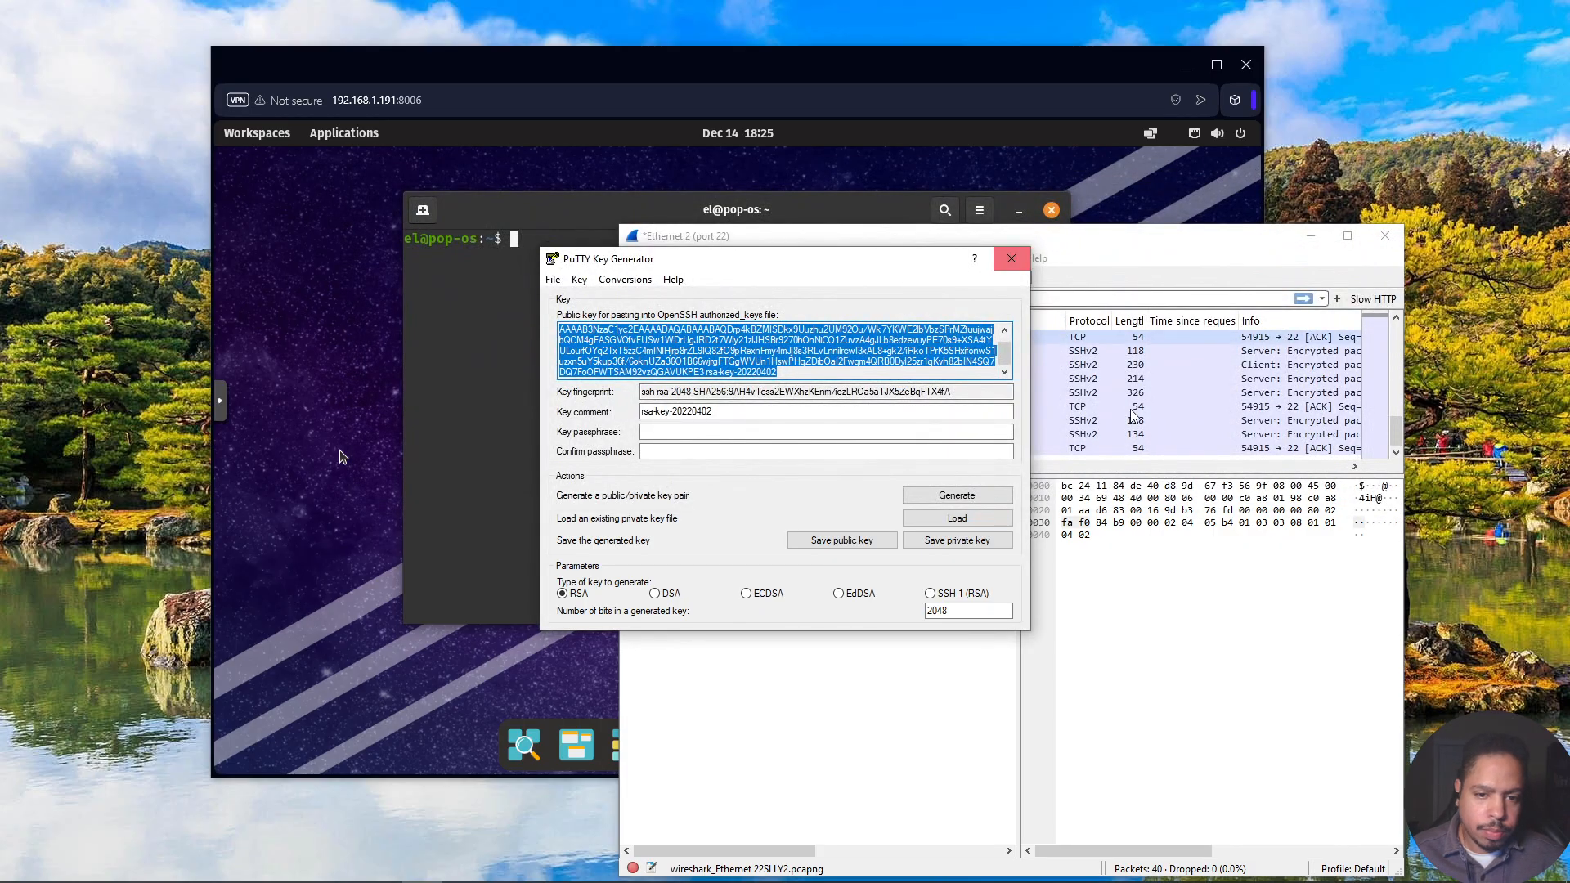
left_click(1012, 259)
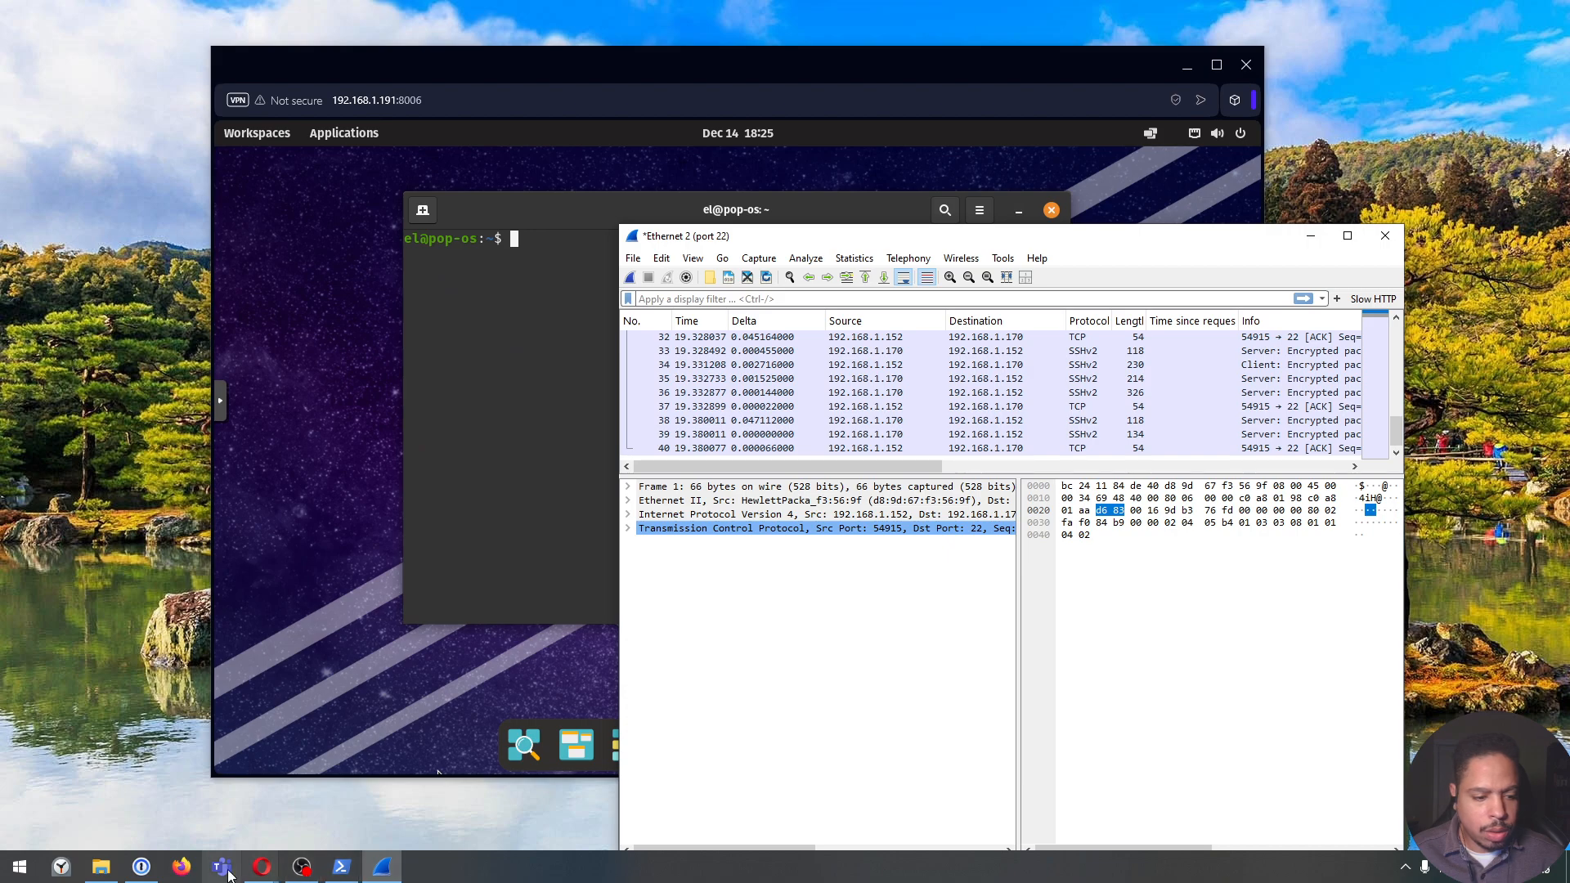
left_click(20, 865)
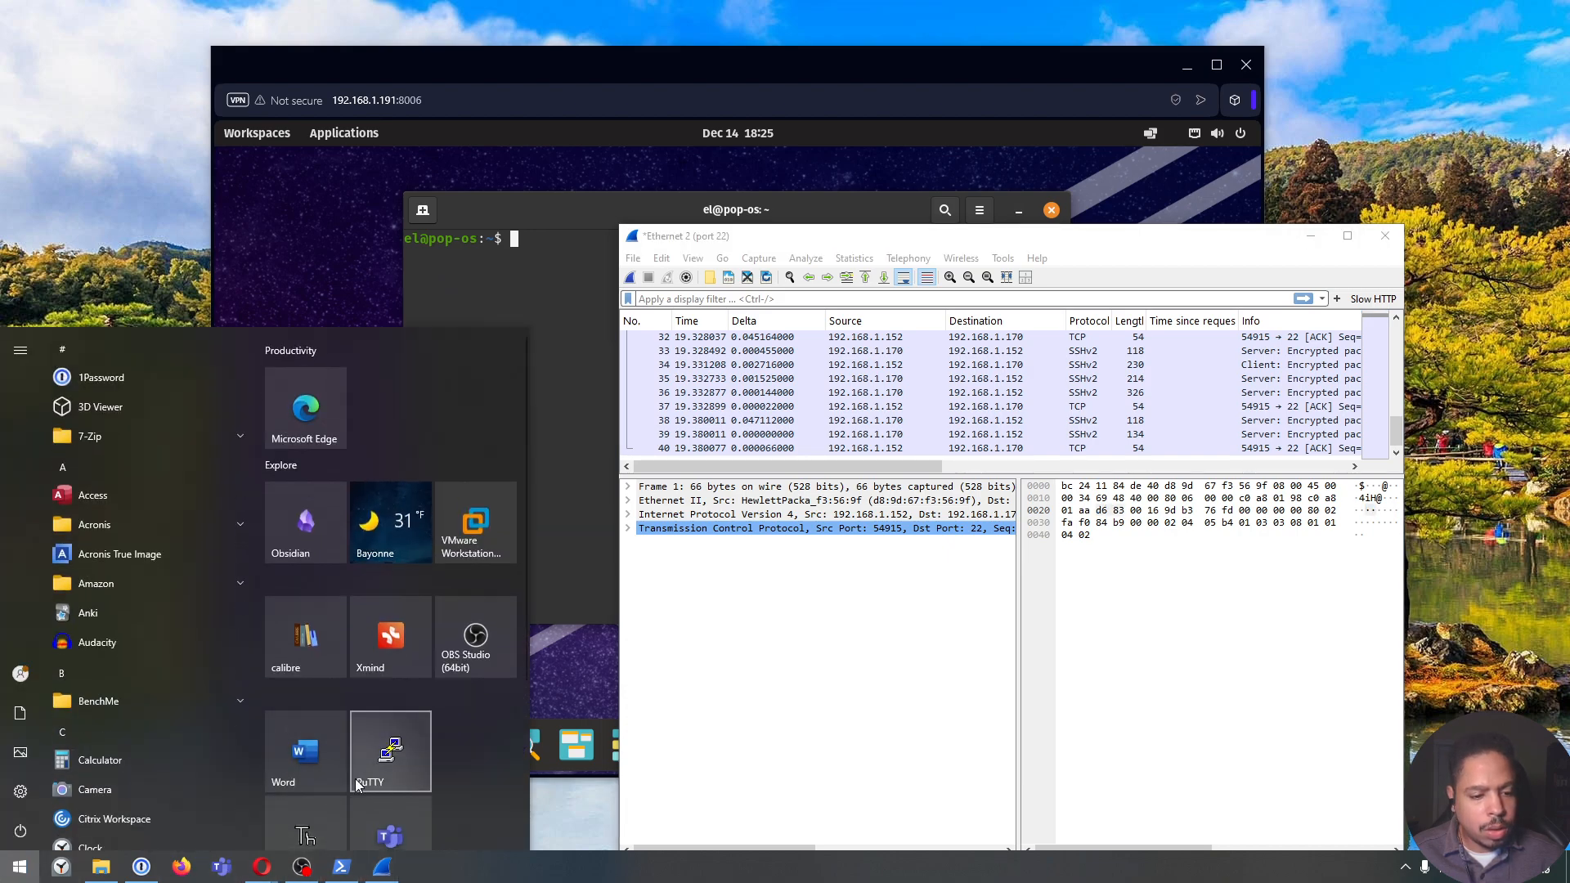
left_click(390, 750)
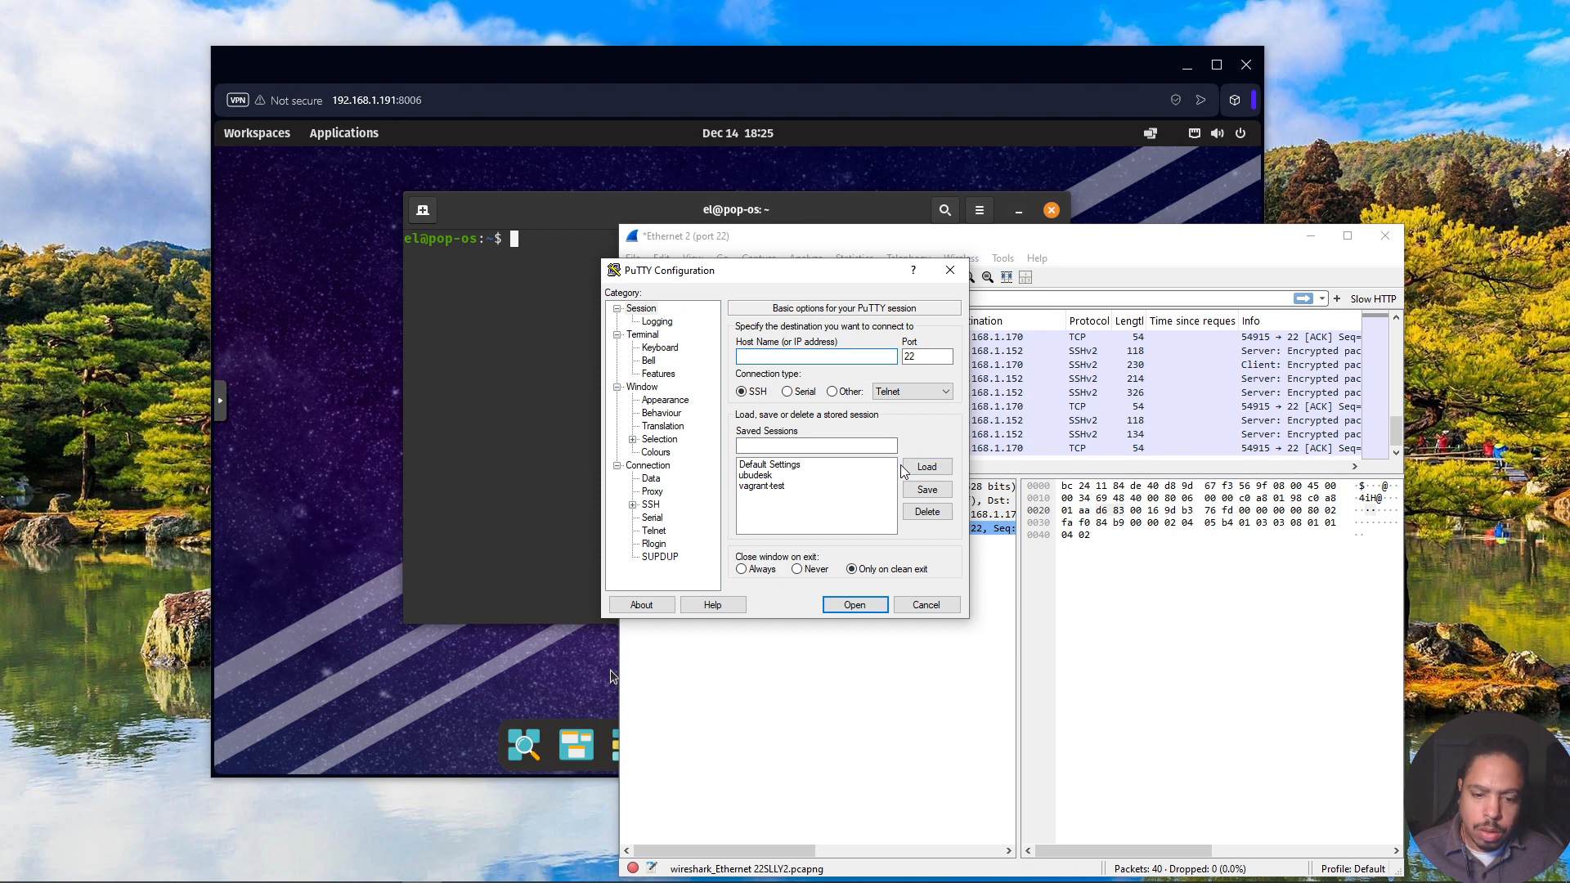
type("el@19")
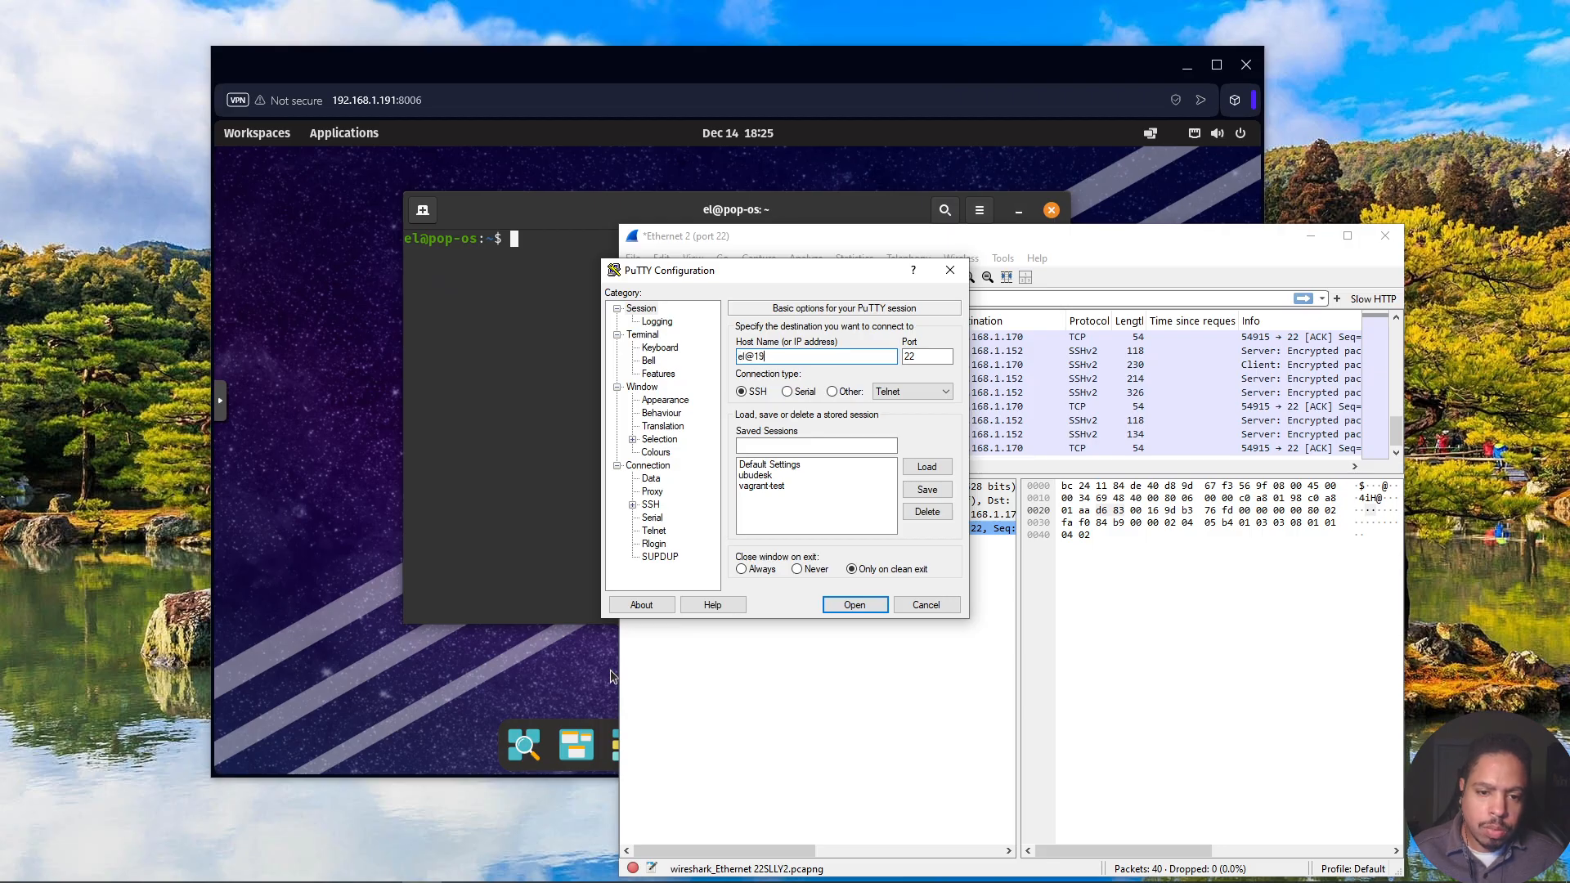
type("2.168.1.170")
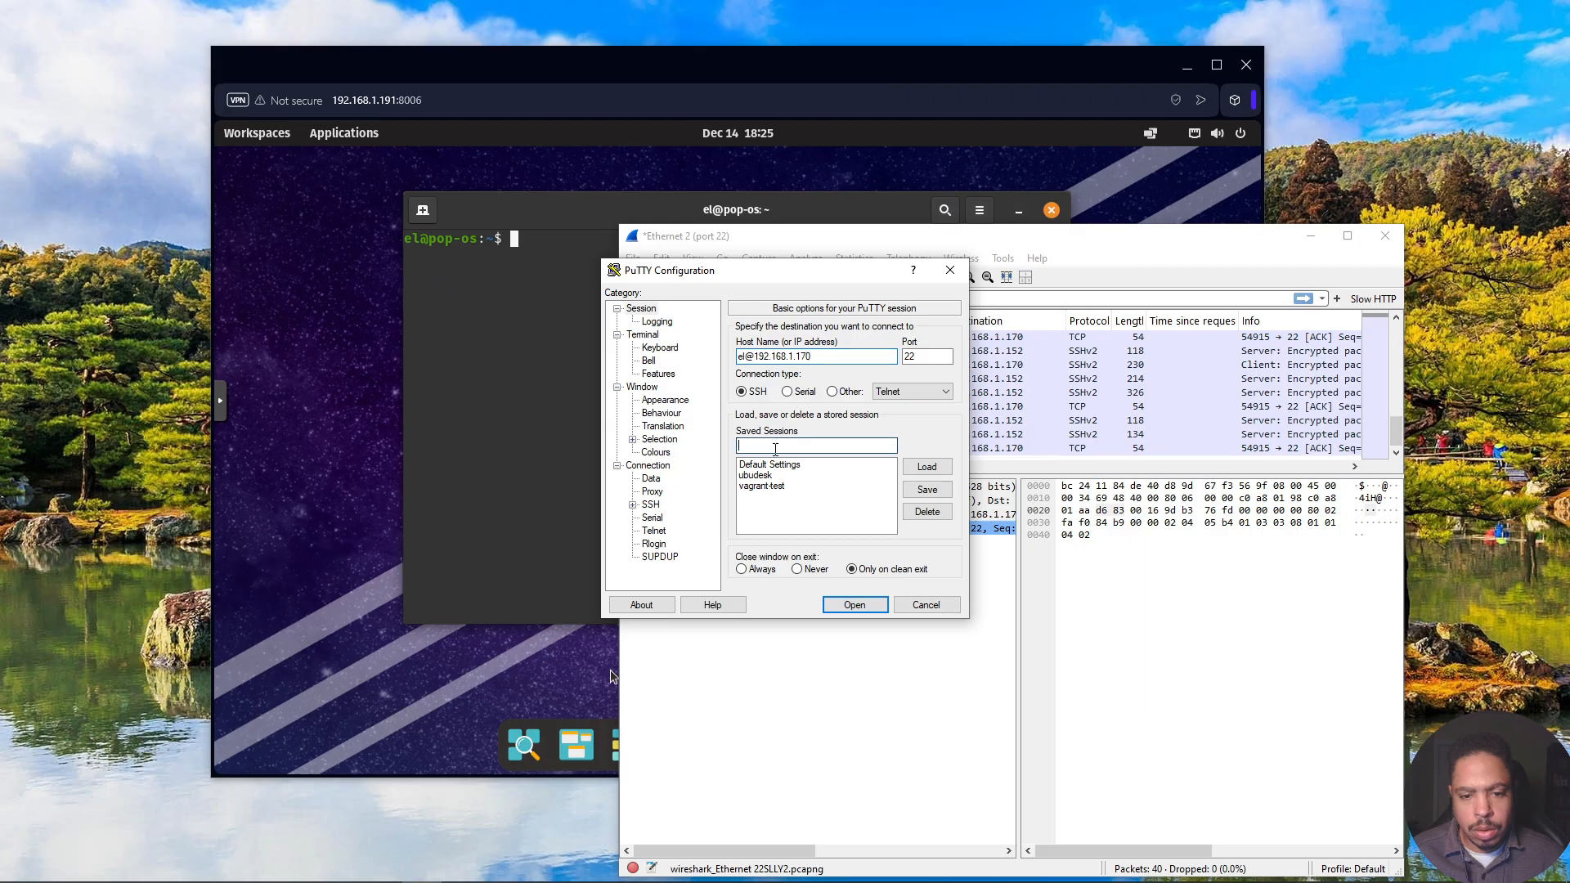
left_click(775, 449)
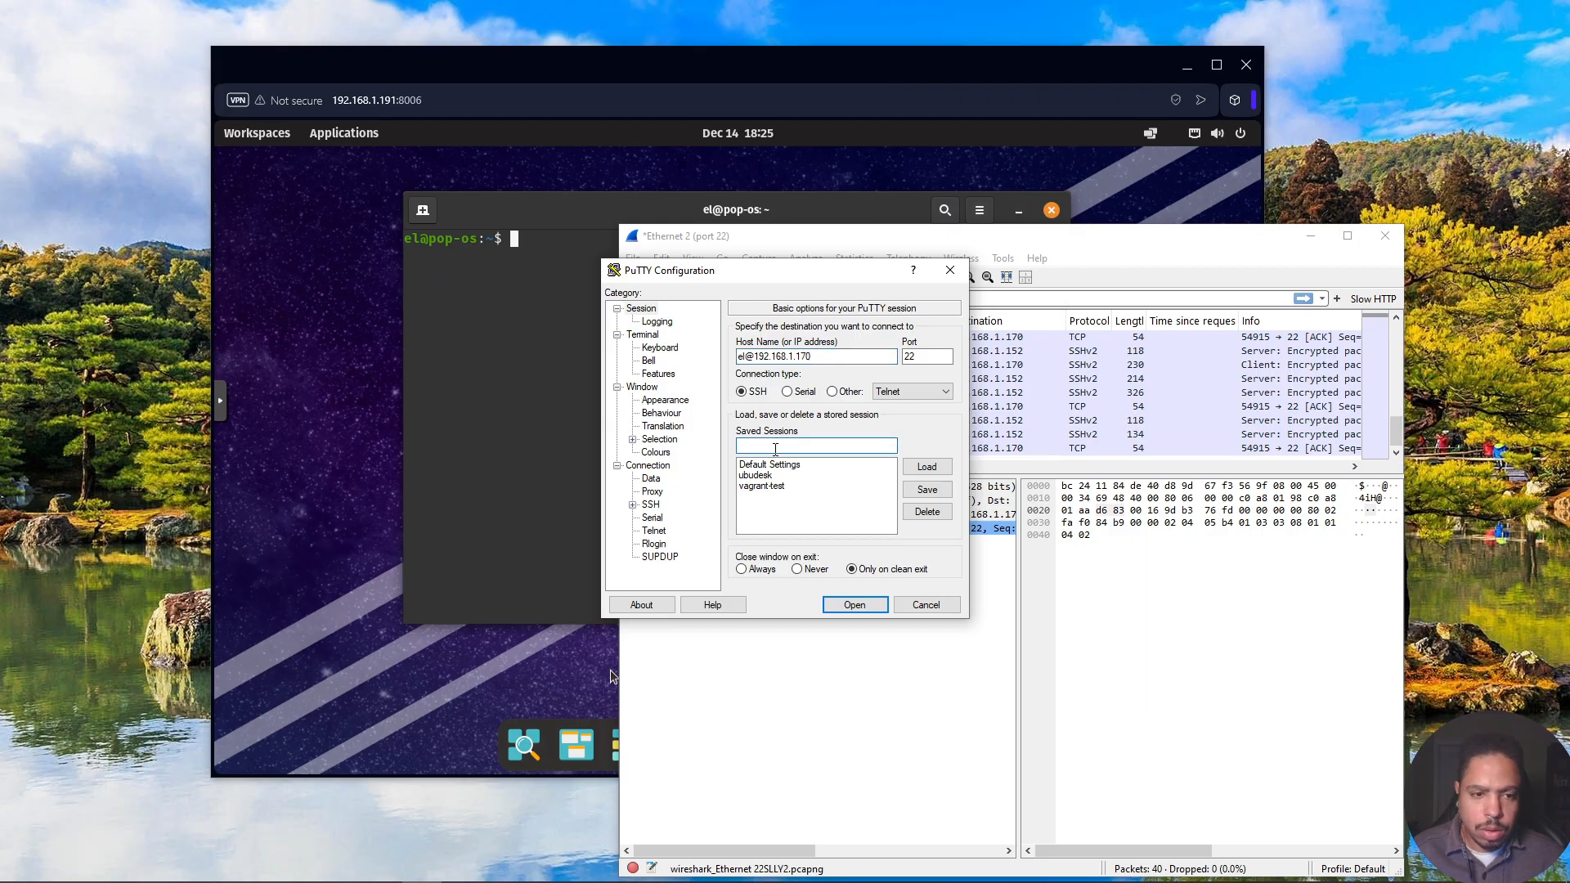
type("POP-OS")
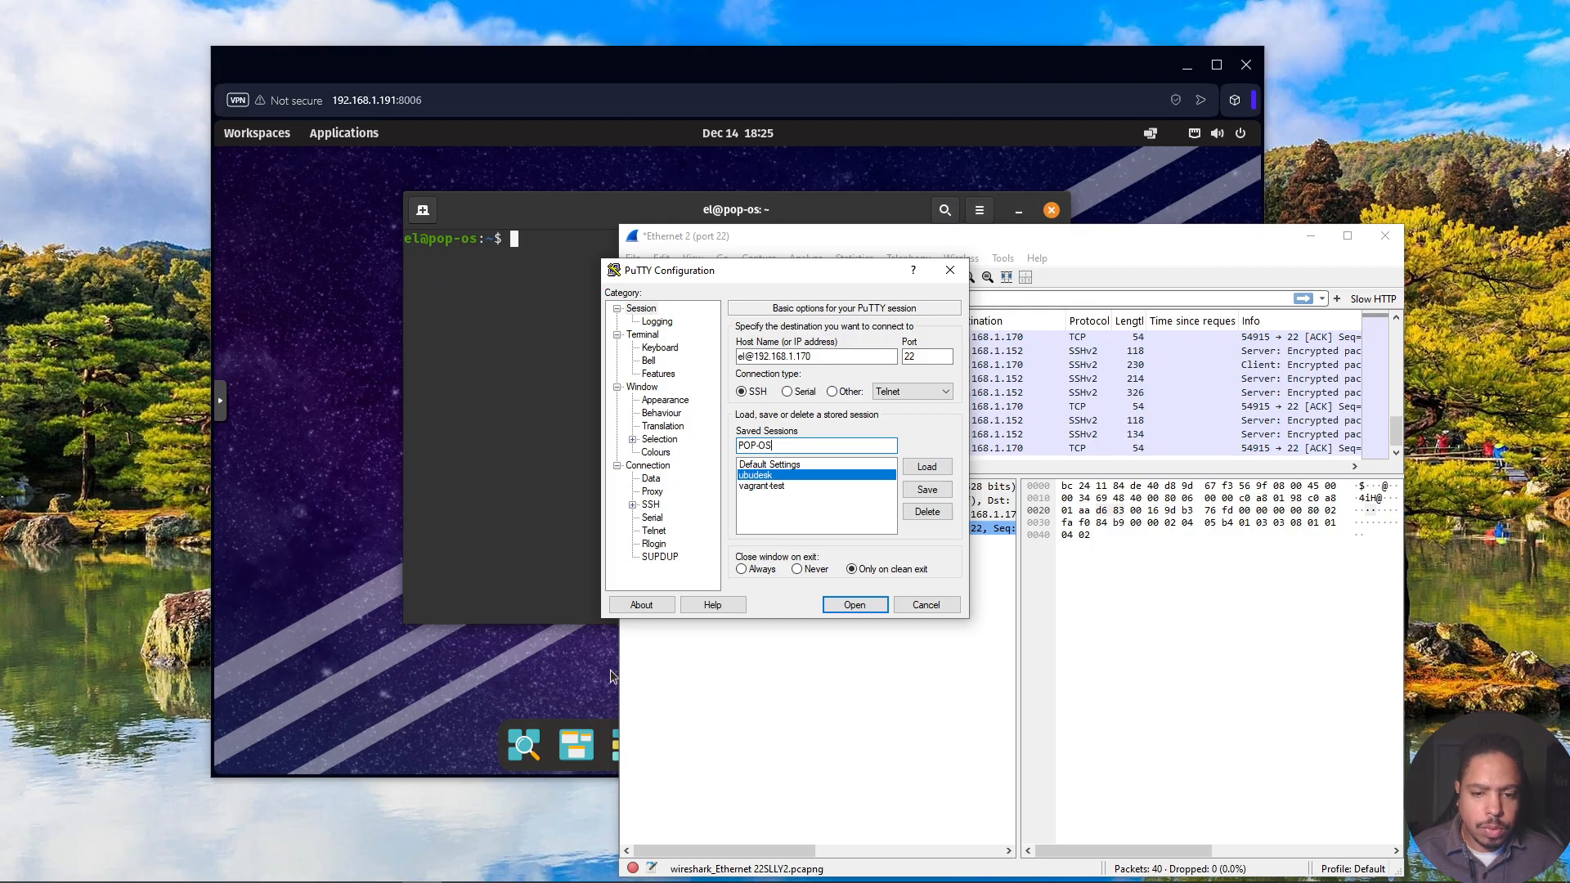
left_click(920, 489)
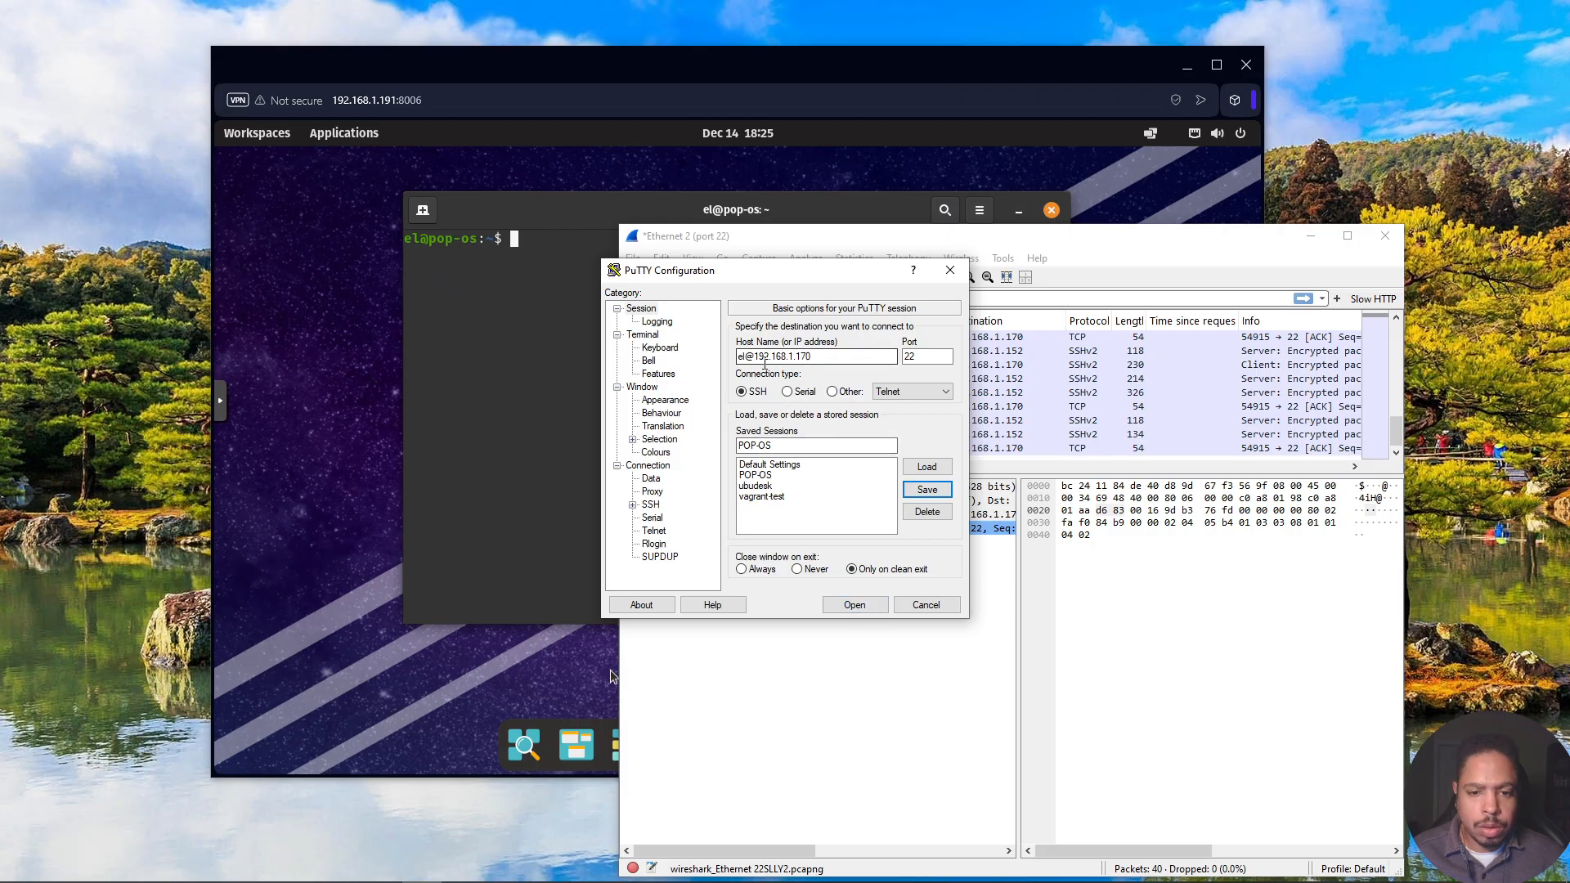
Connect to the POP-OS host over SSH and highlight the public-key authentication line before minimizing the terminal.
left_click(854, 605)
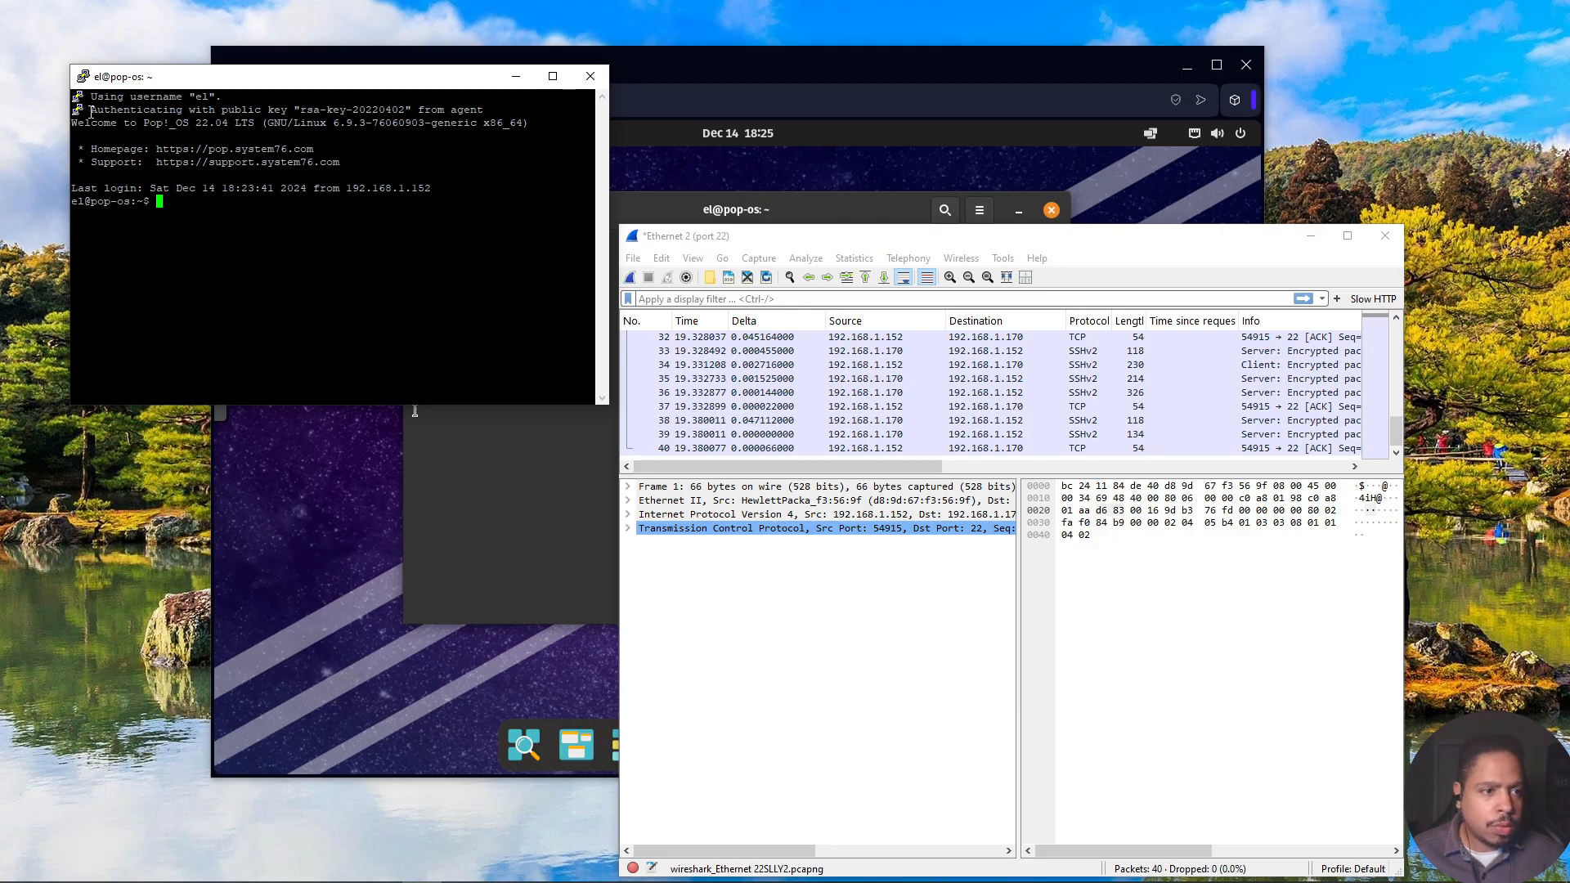
left_click_drag(90, 112, 498, 131)
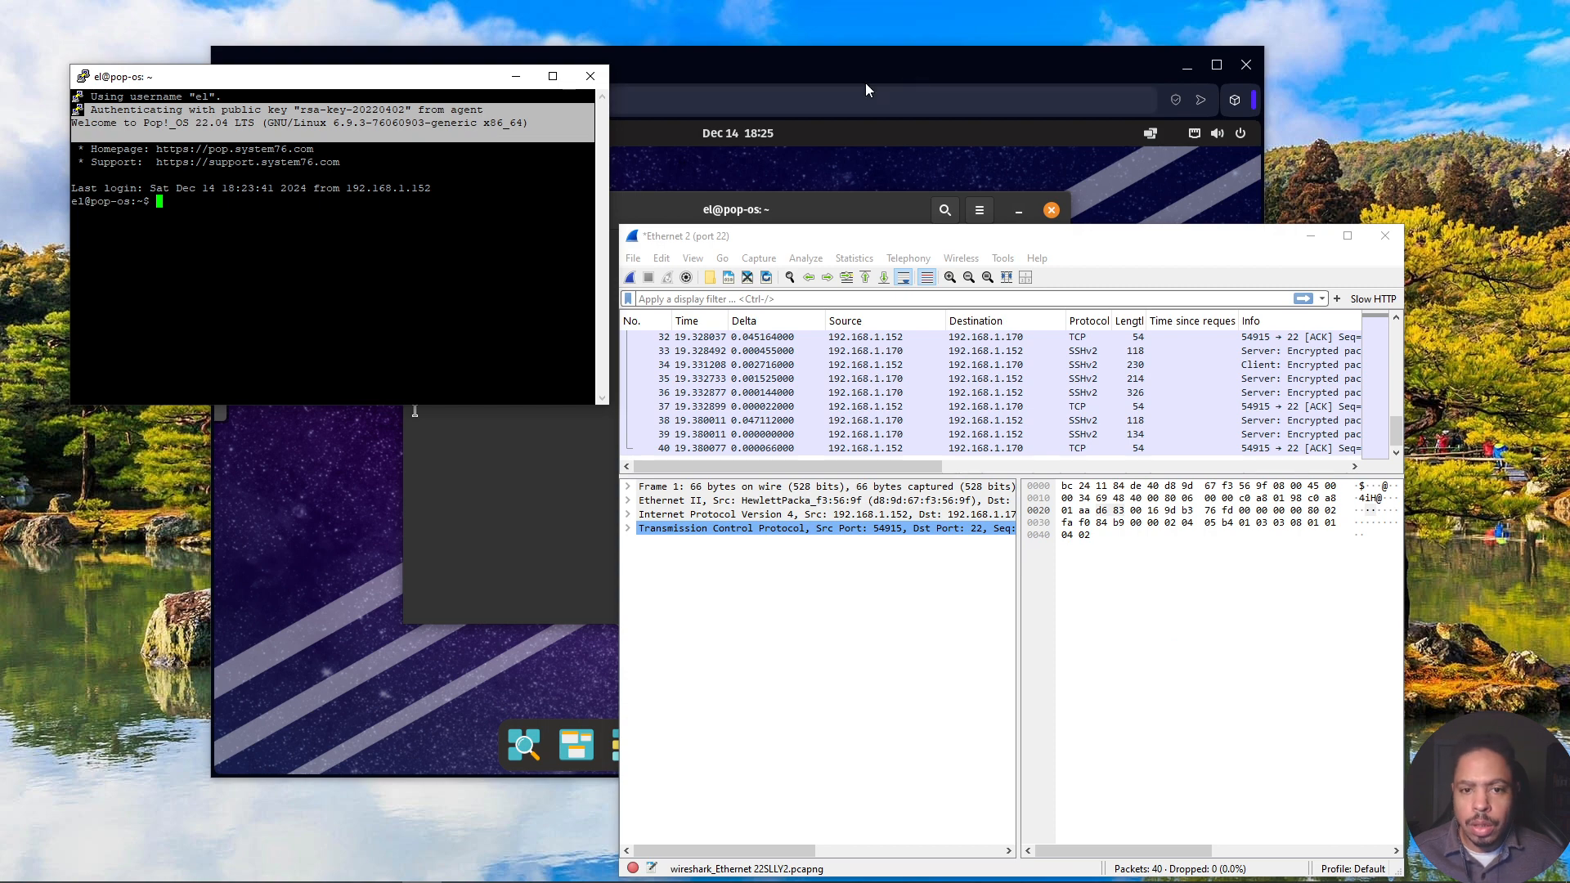
left_click(516, 76)
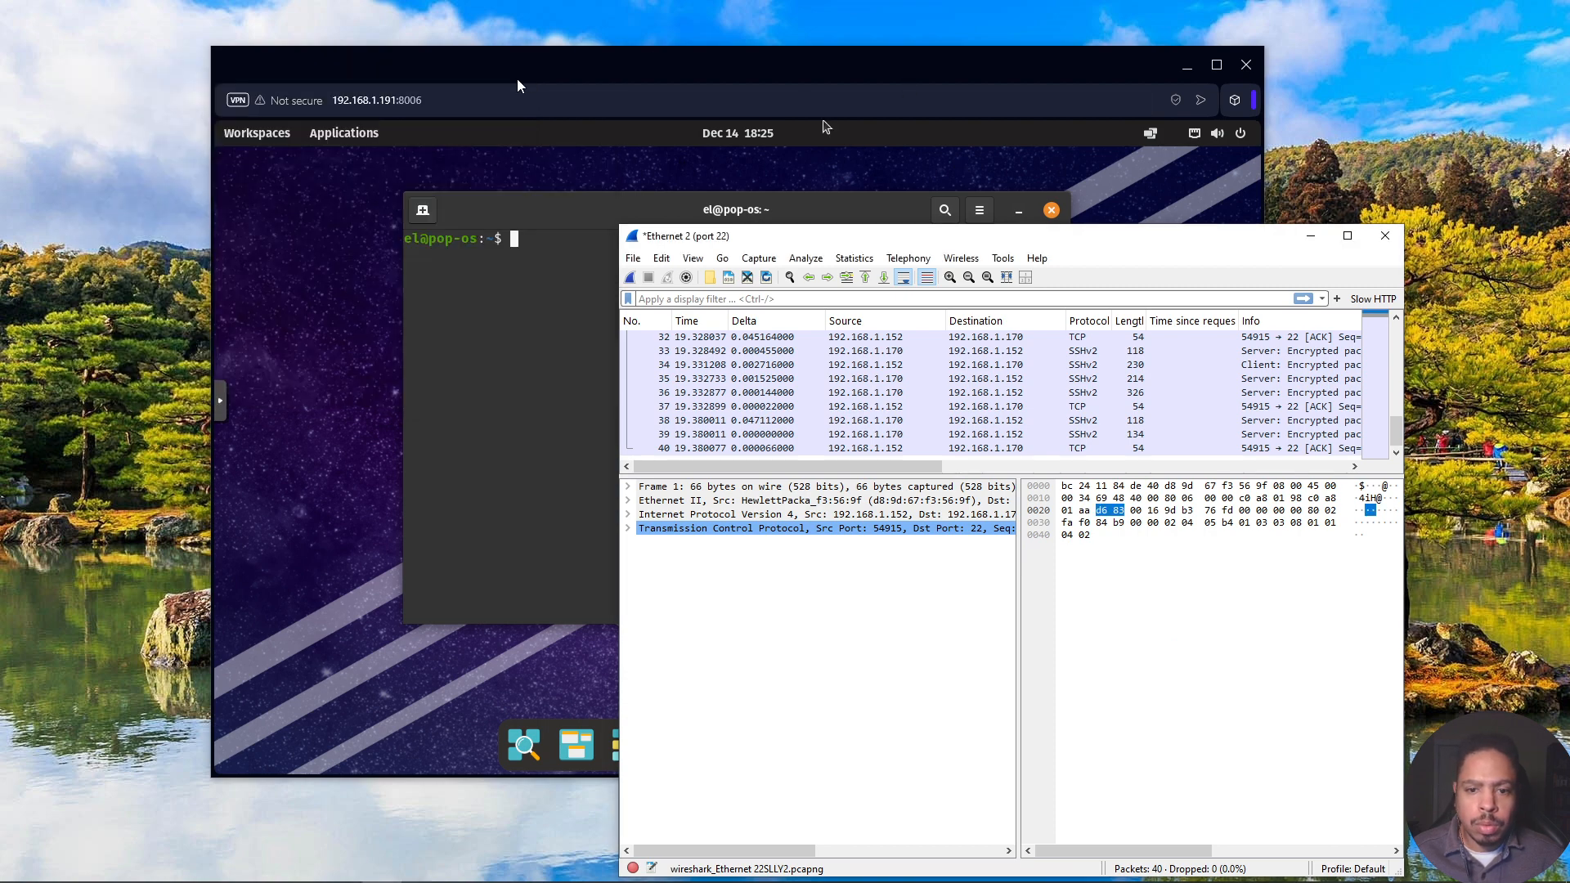
Switch to Wireshark full screen and examine the port 22 capture: handshake addresses, the SYN-ACK's Ethernet header and the SSHv2 packets through the end.
left_click(1348, 237)
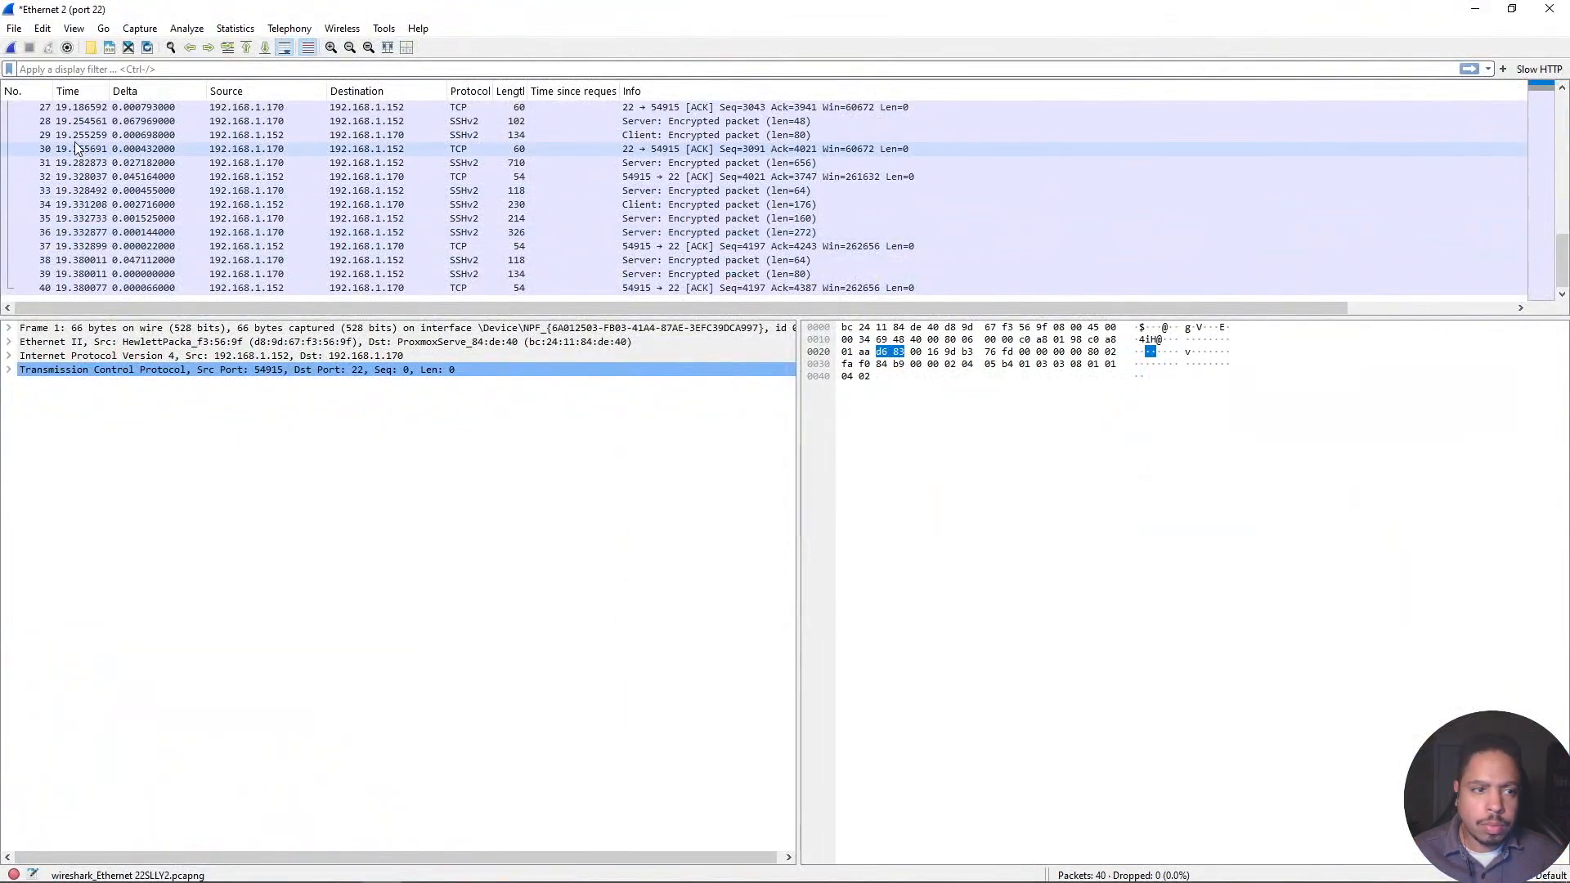
left_click(267, 109)
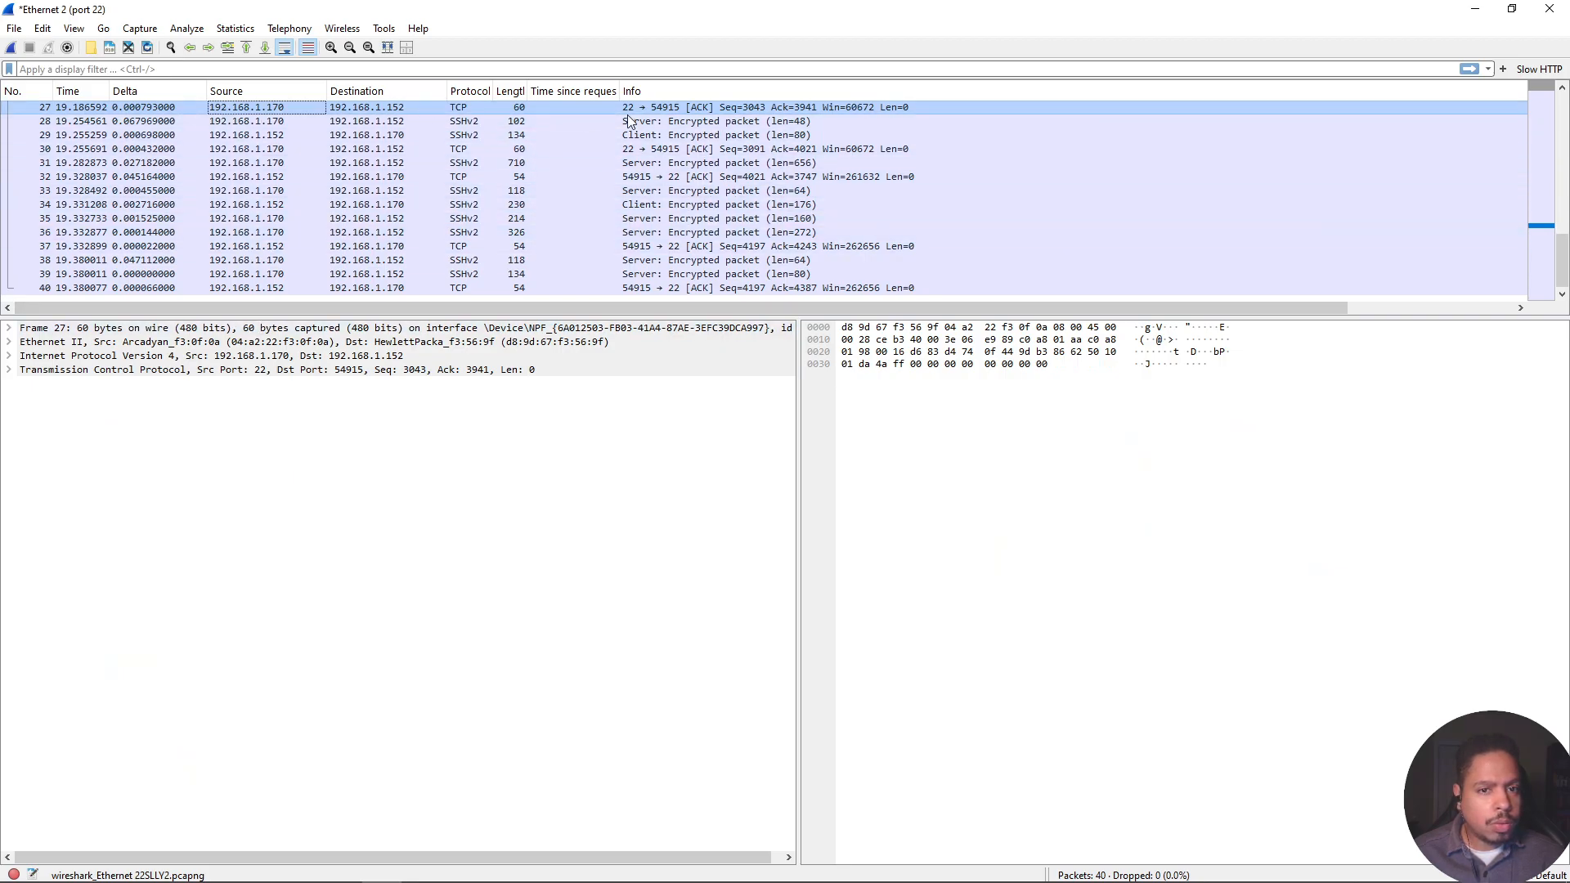
scroll(557, 115, "up", 9)
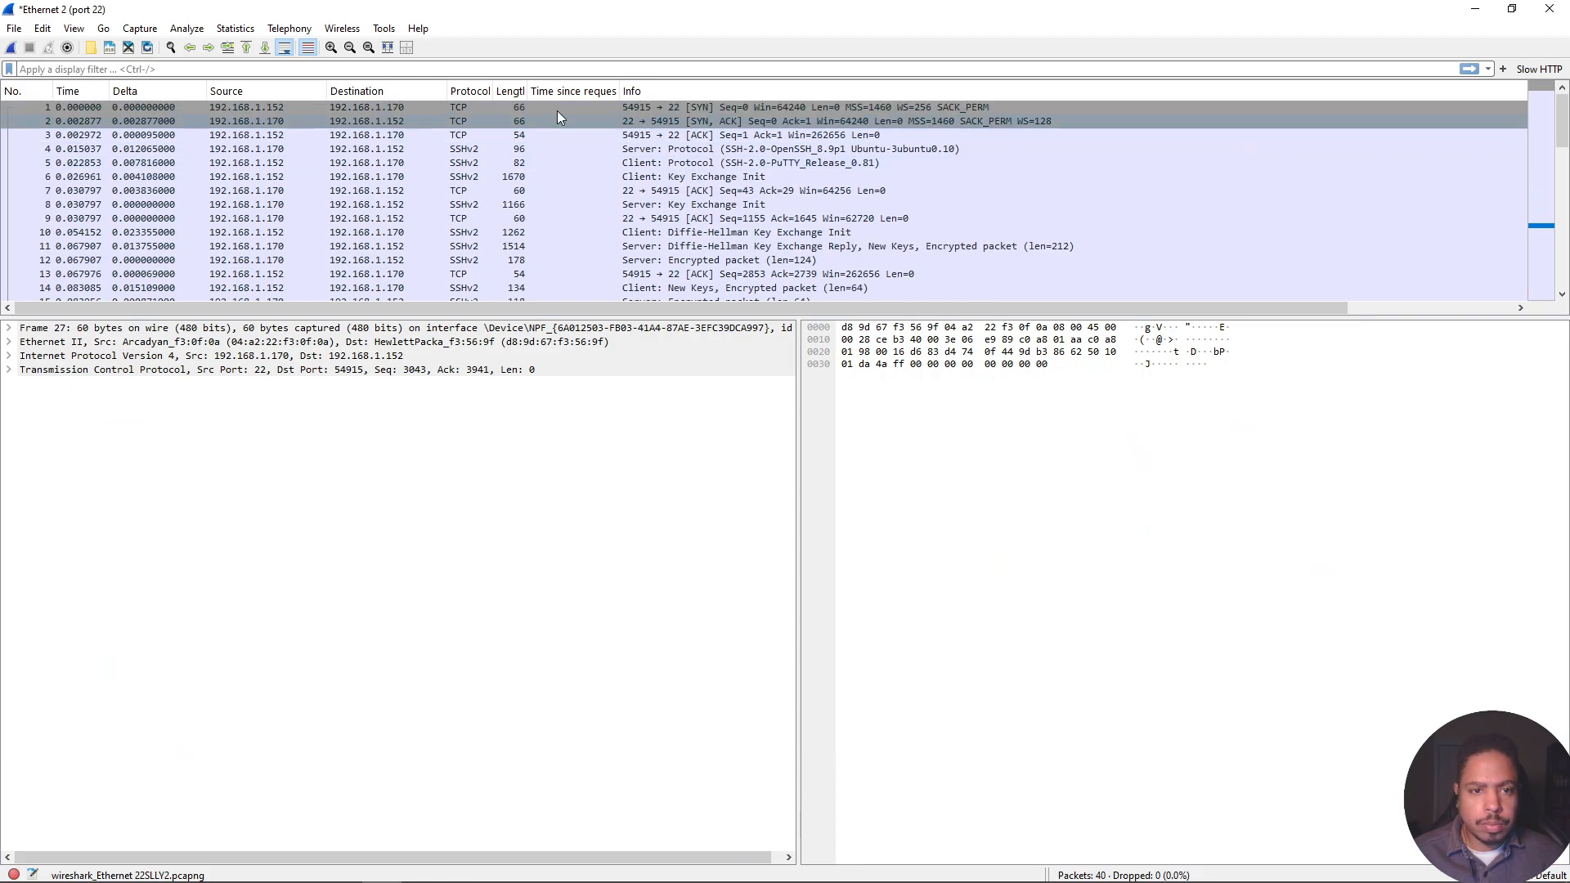
left_click(253, 104)
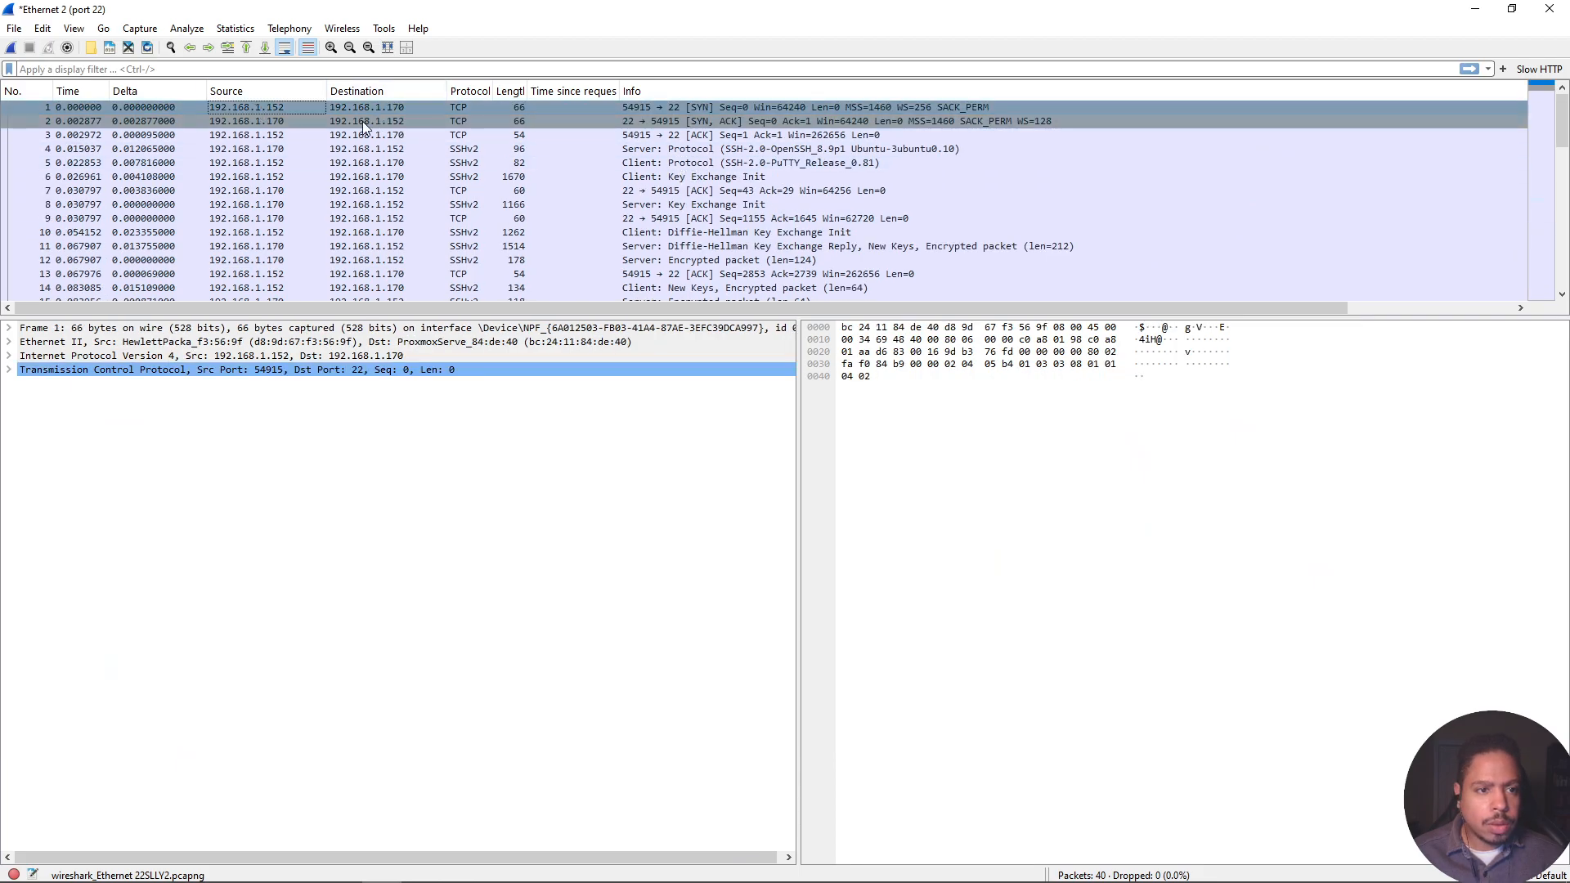
left_click(361, 121)
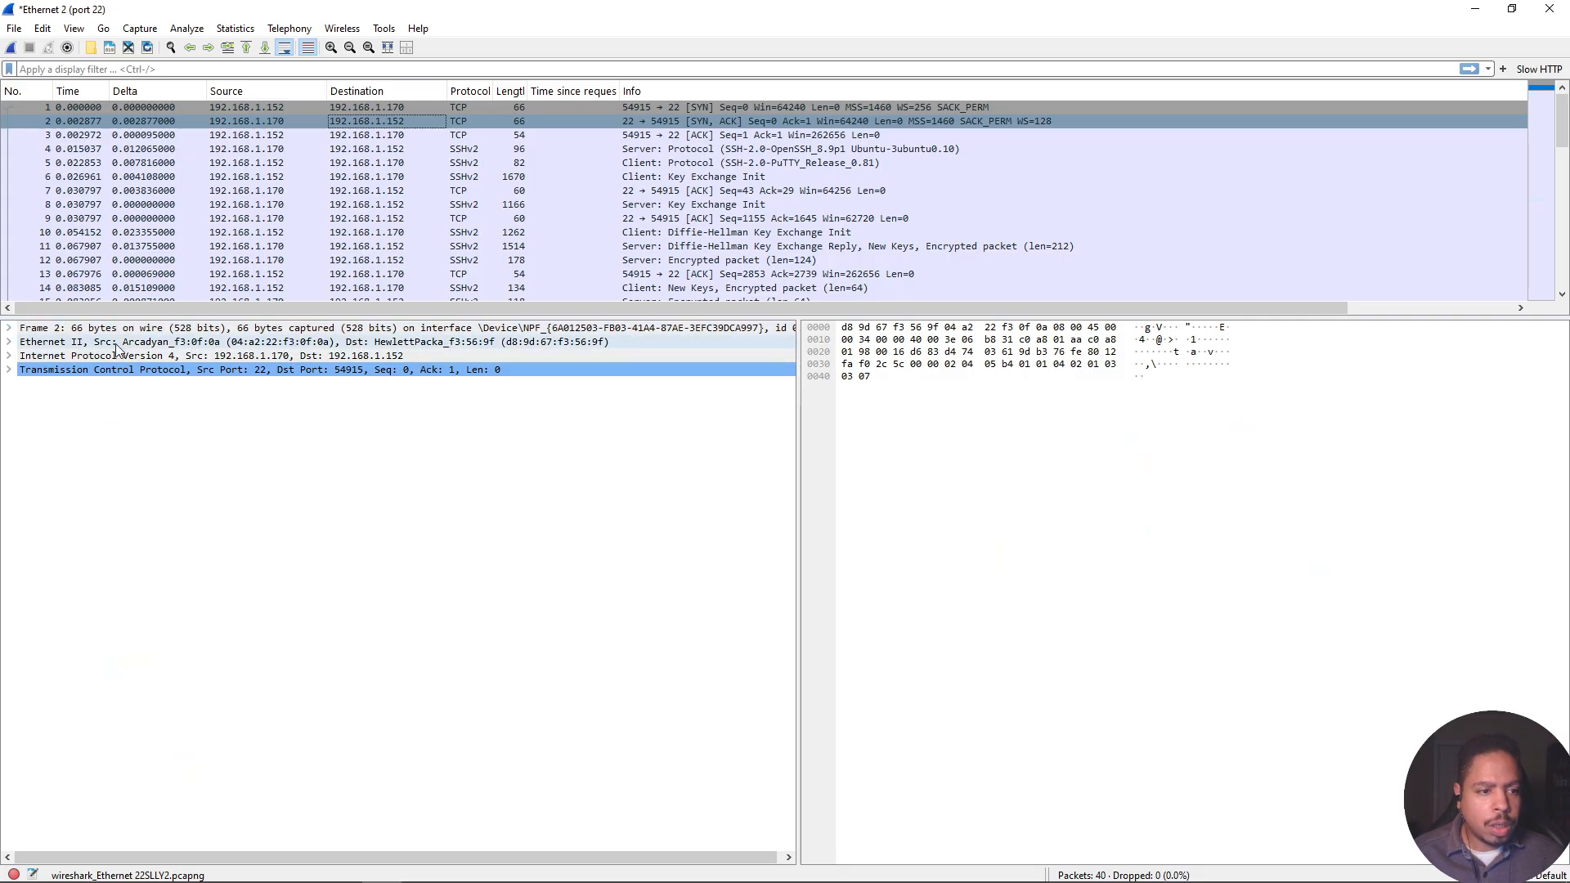
left_click(152, 345)
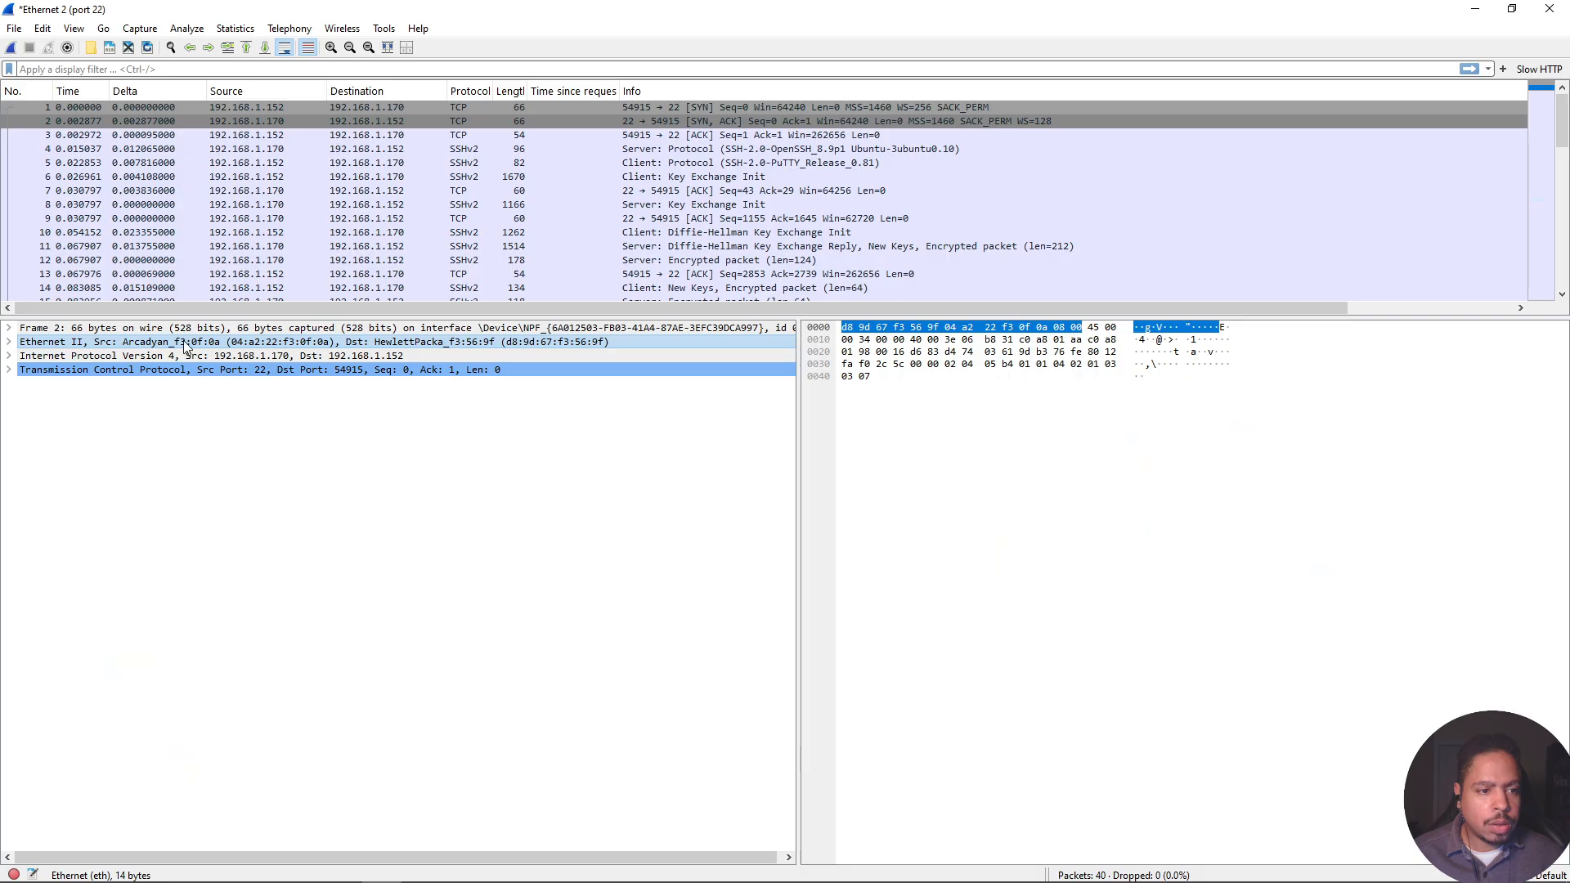
left_click(252, 123)
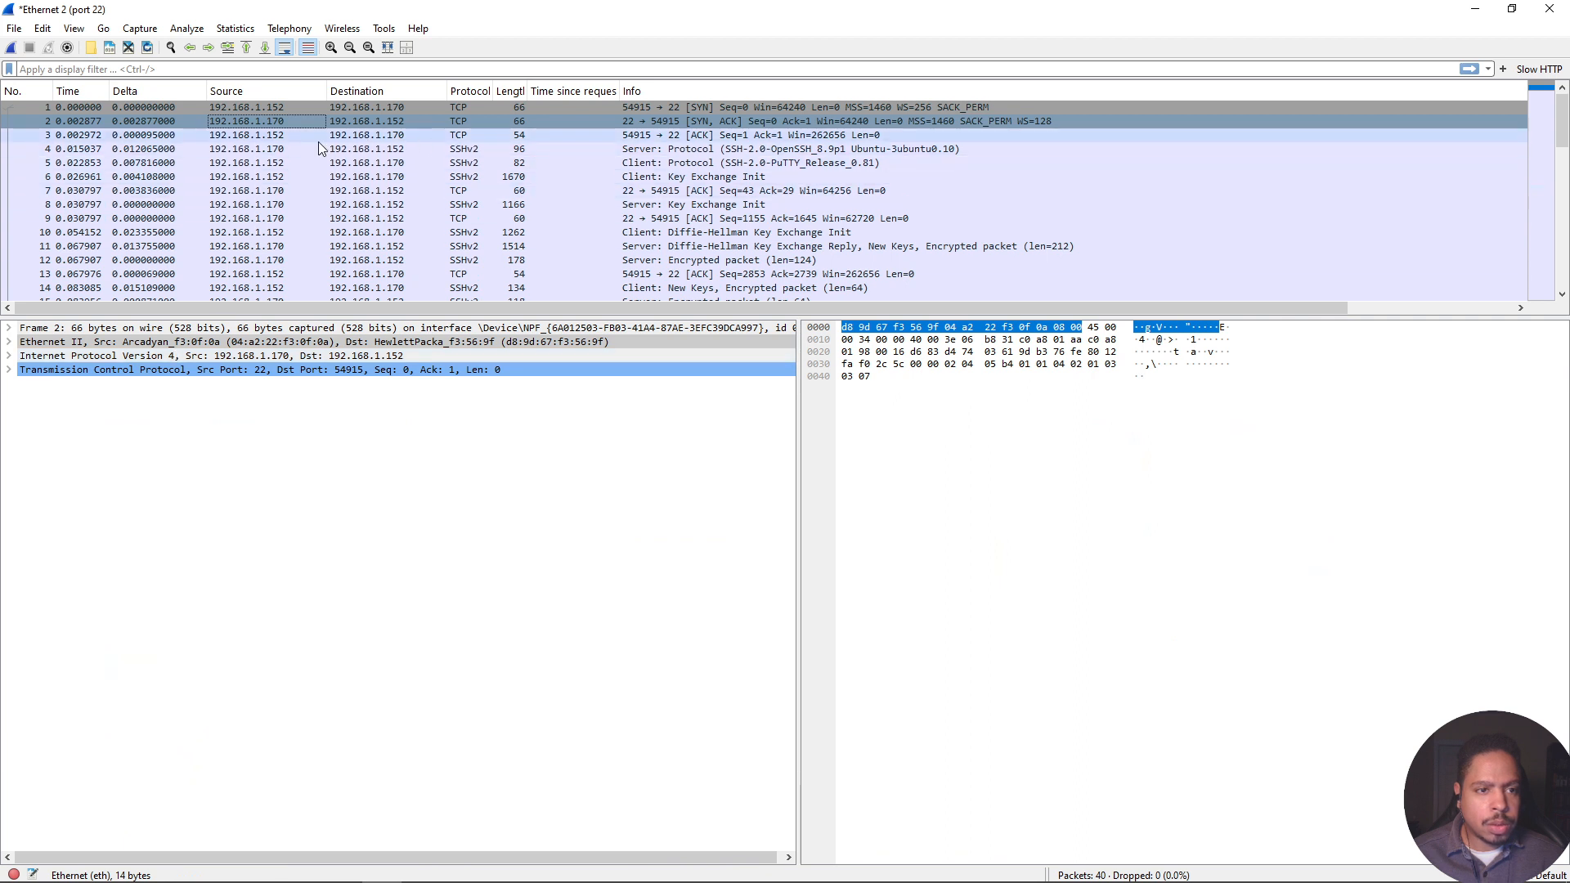
left_click(471, 149)
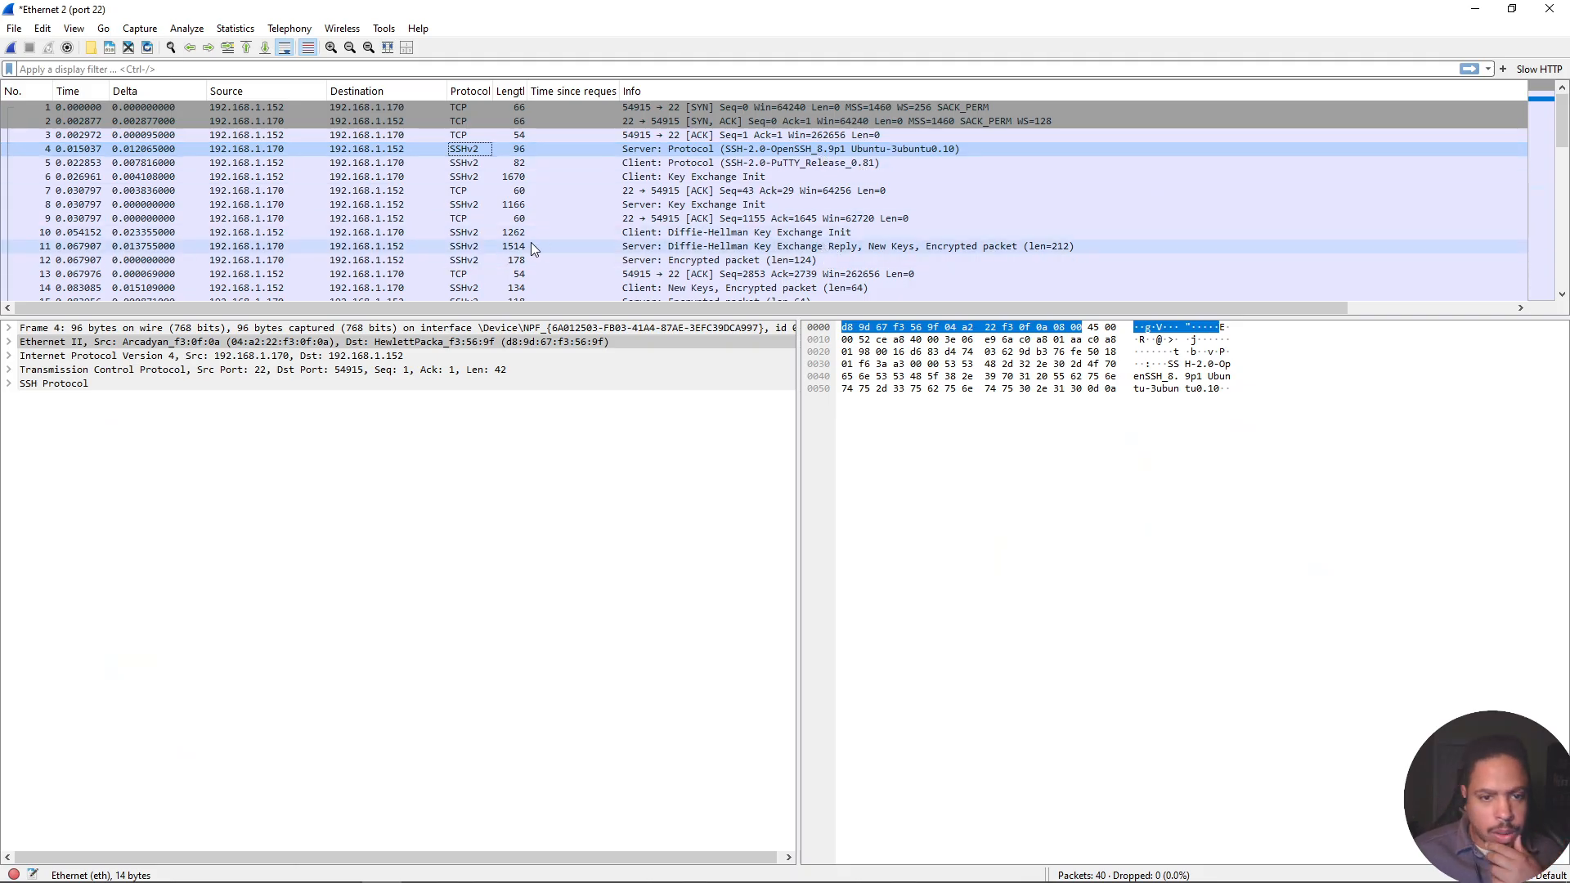
scroll(734, 250, "down", 2)
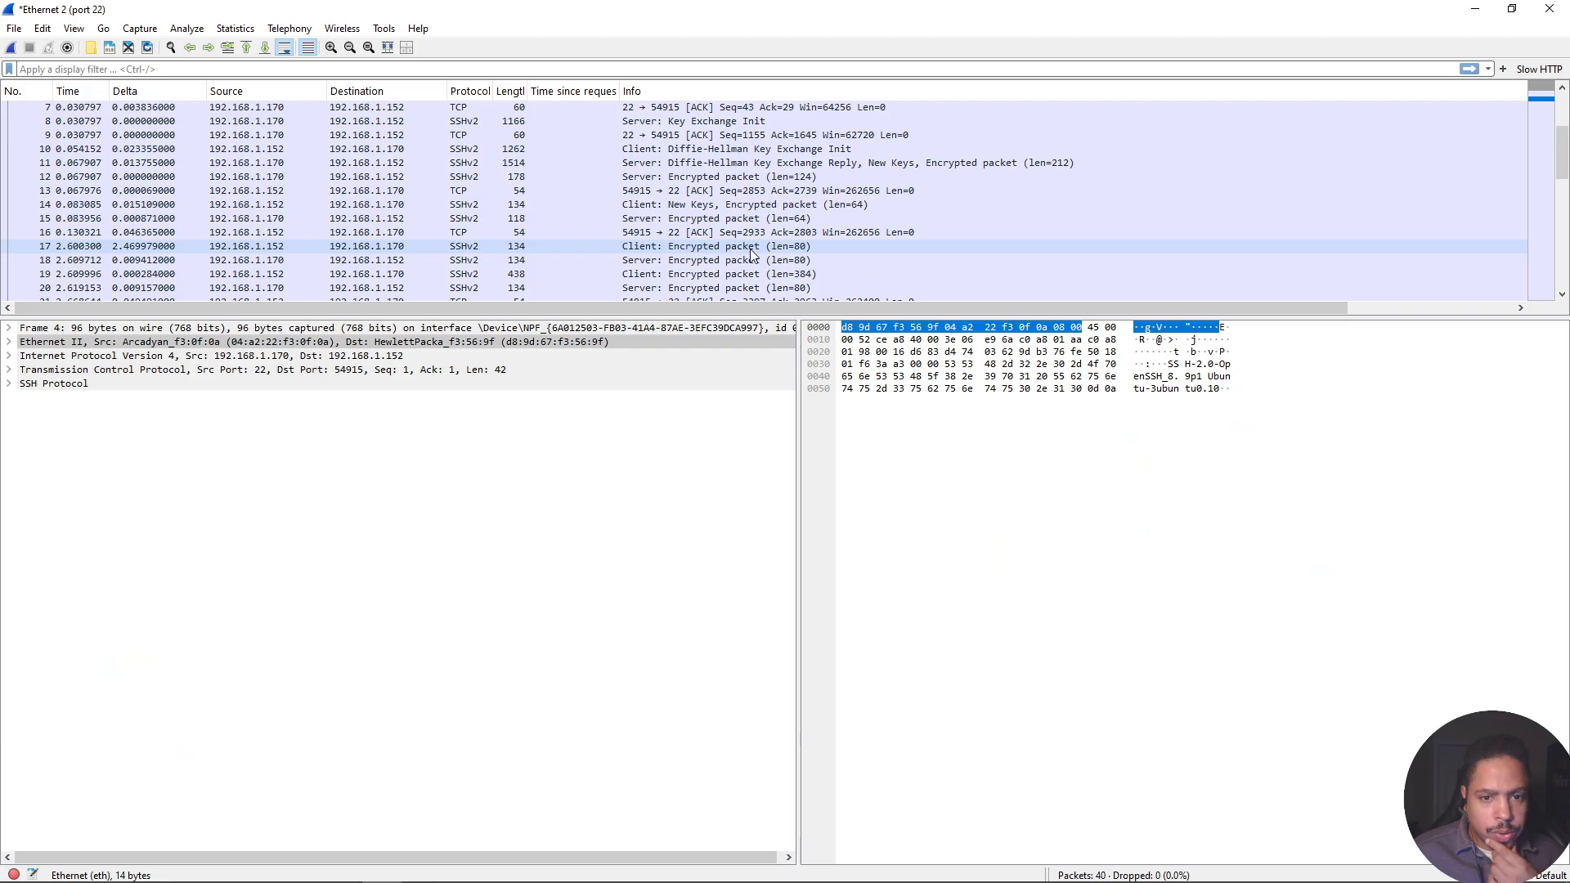
scroll(736, 253, "down", 7)
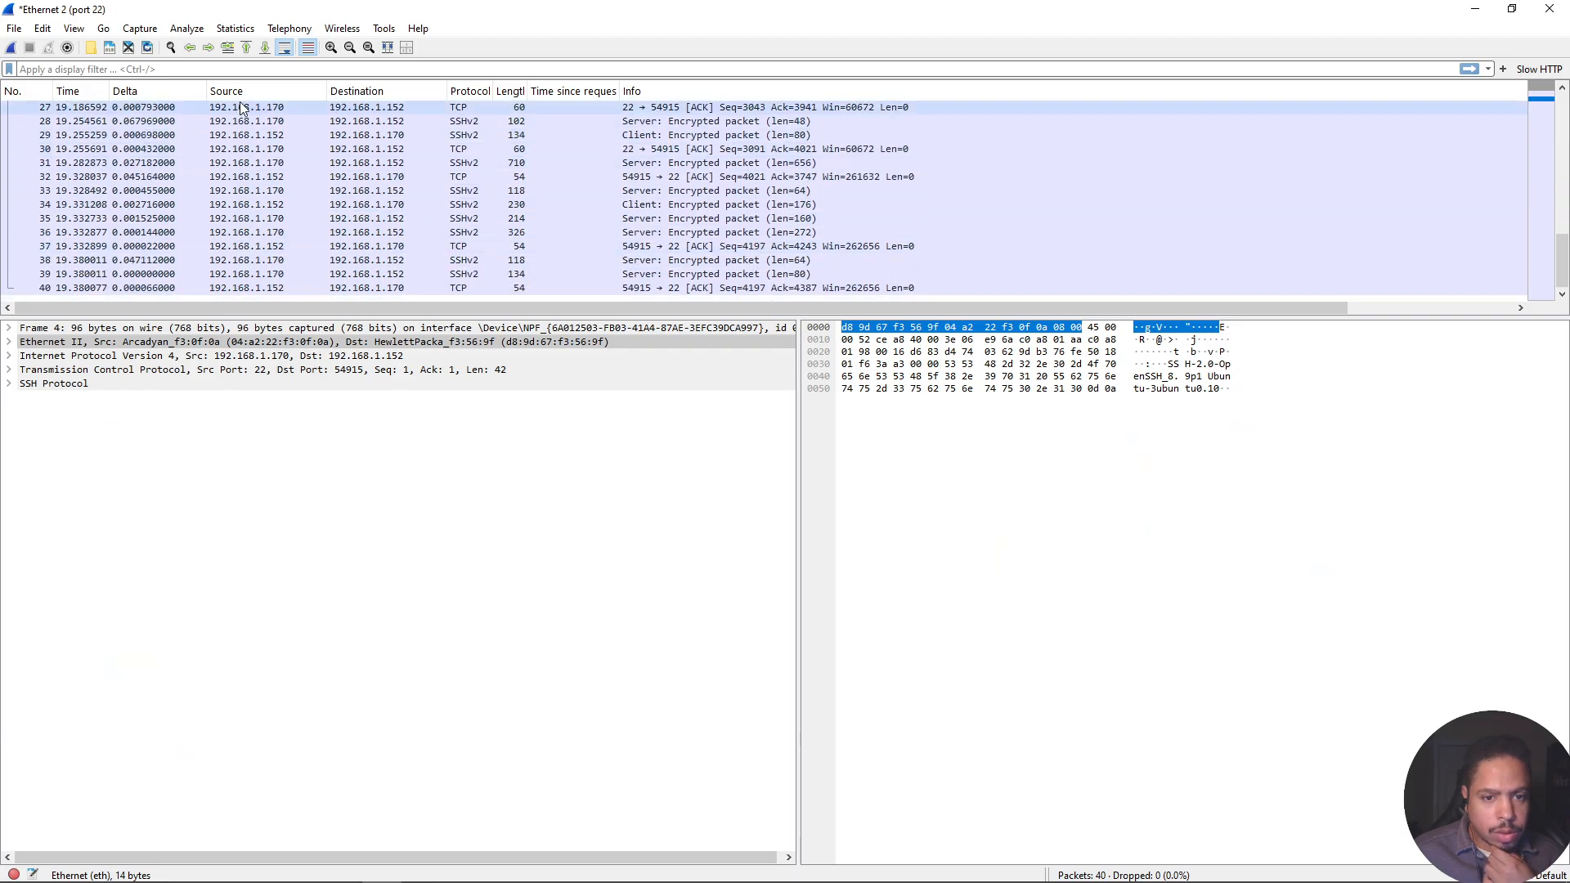
Quit Wireshark.
left_click(13, 29)
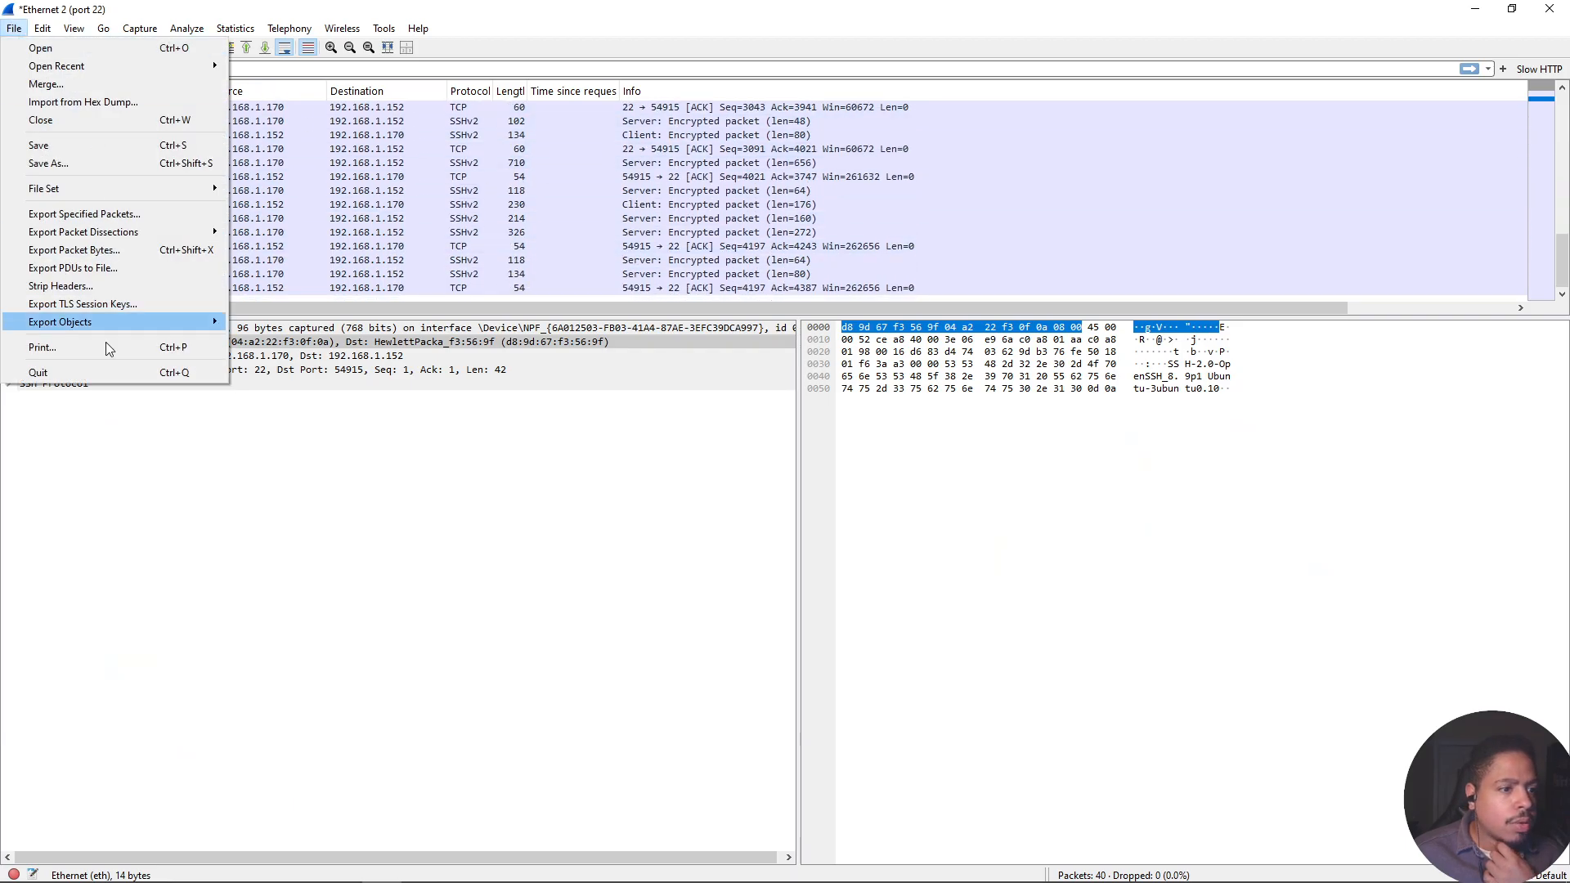
left_click(88, 373)
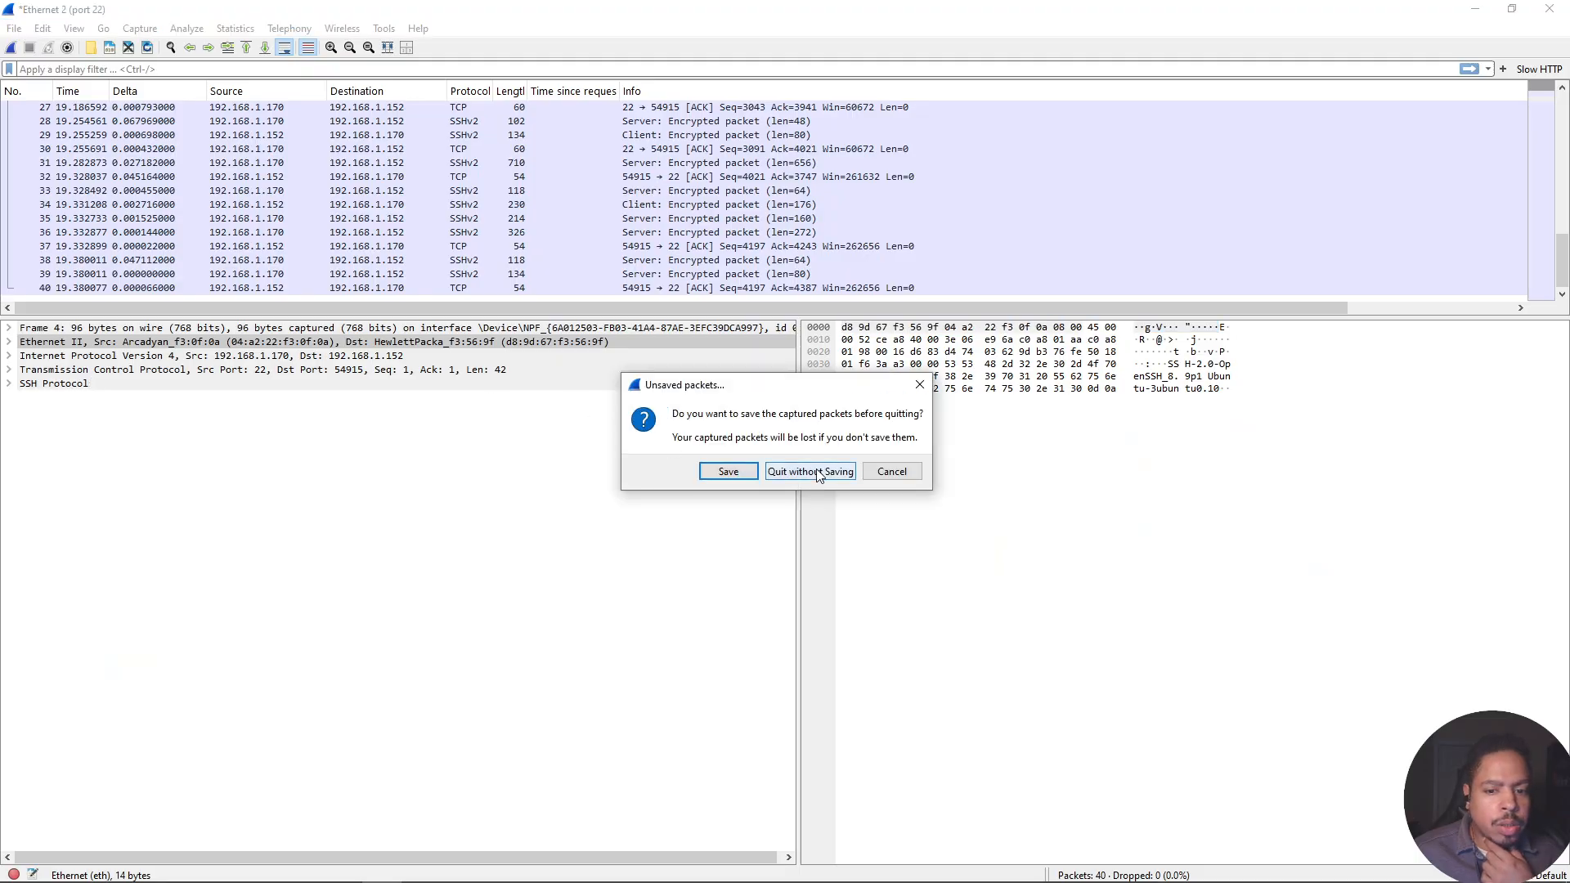